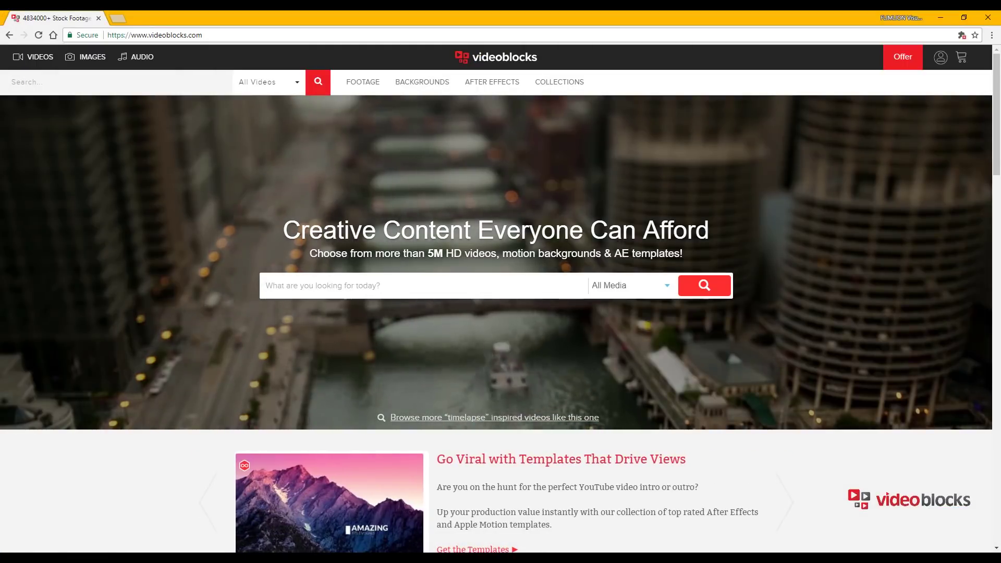
# Scroll to Videoblocks' featured content and view the After Effects Templates and Abstract Motion Backgrounds categories.
pyautogui.scroll(-3, 500, 323)
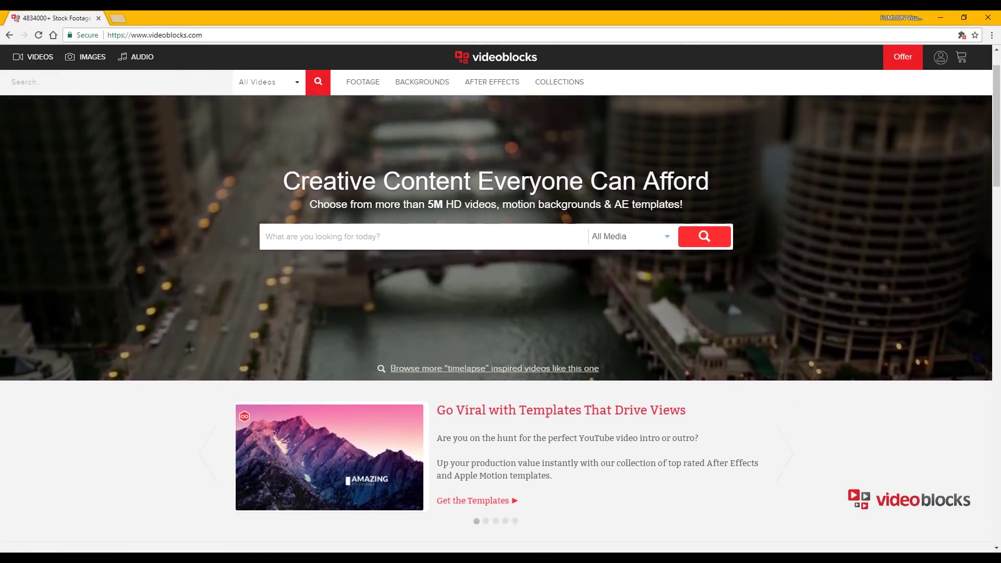
pyautogui.scroll(-3, 500, 323)
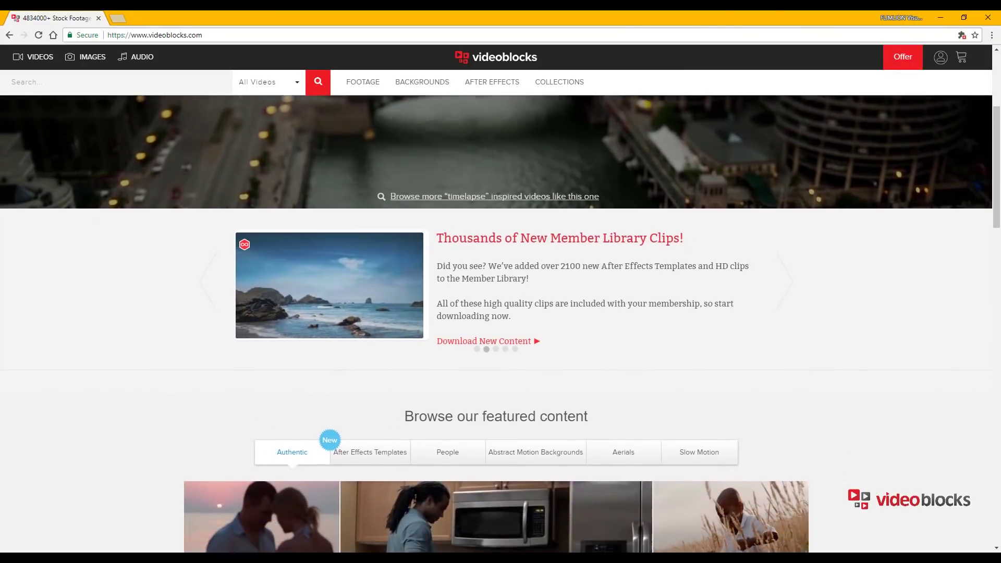
pyautogui.scroll(-3, 501, 323)
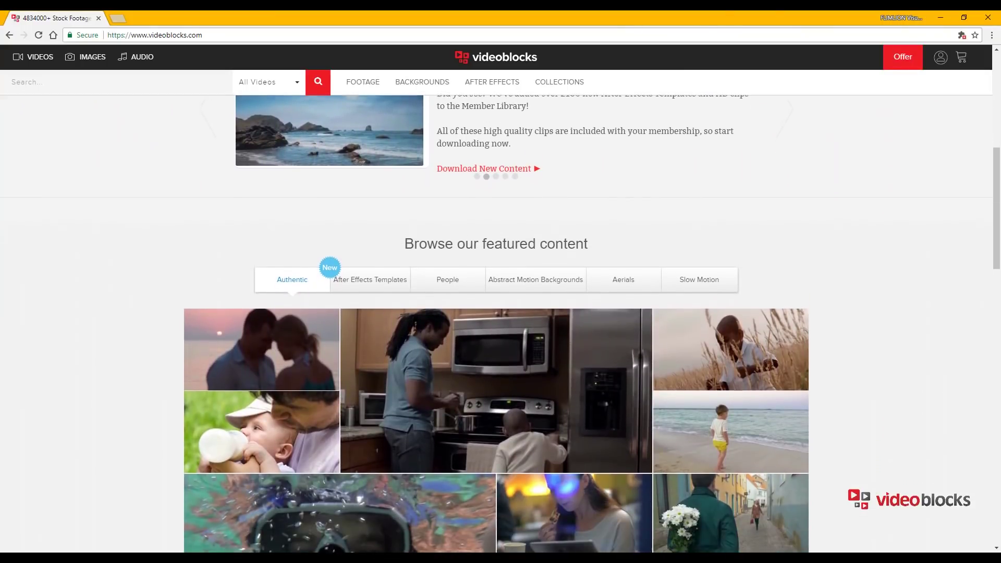
pyautogui.scroll(-1, 500, 323)
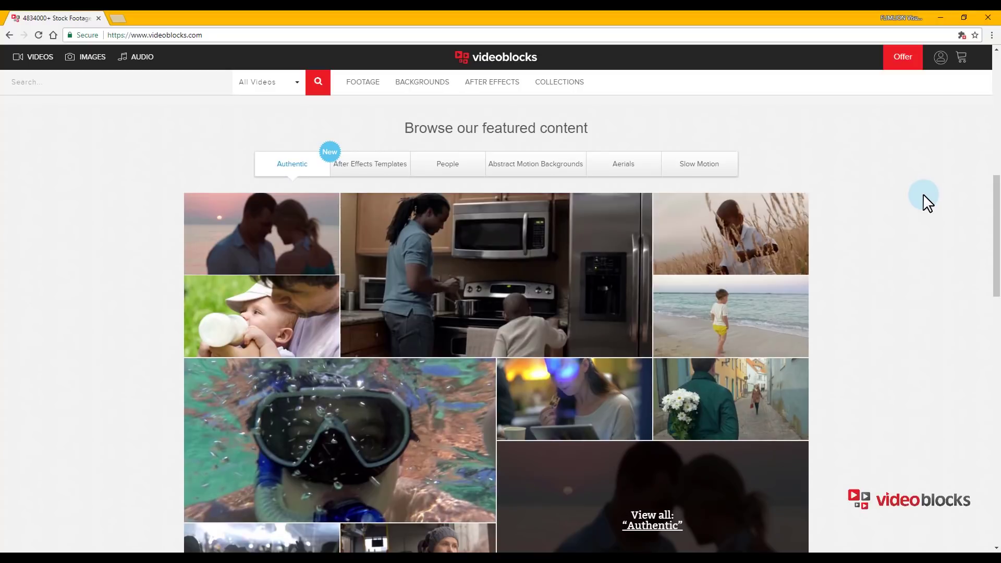
pyautogui.click(395, 173)
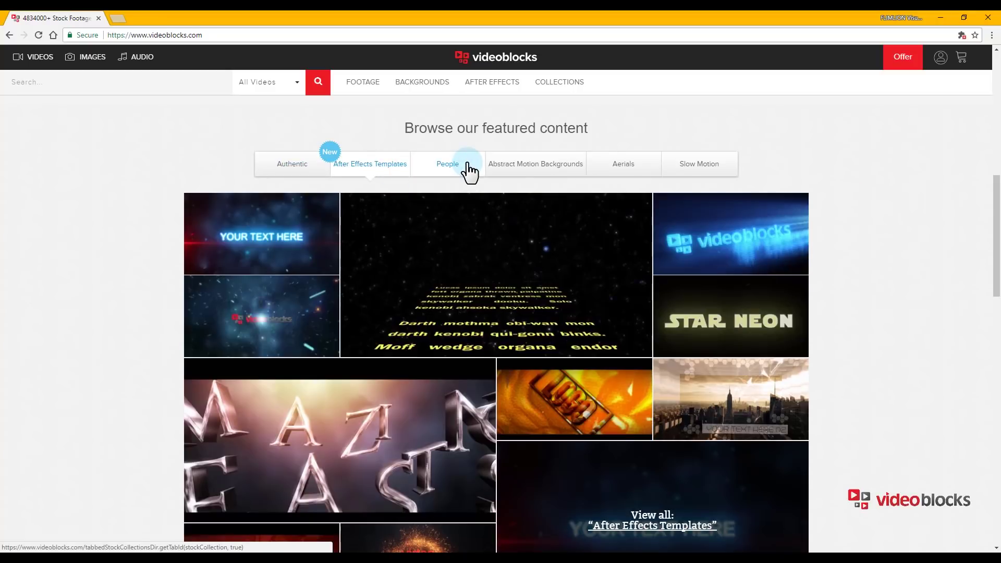
pyautogui.click(537, 166)
# View Aerials footage, open the slow-motion splashing water clip, then return to After Effects.
pyautogui.click(651, 176)
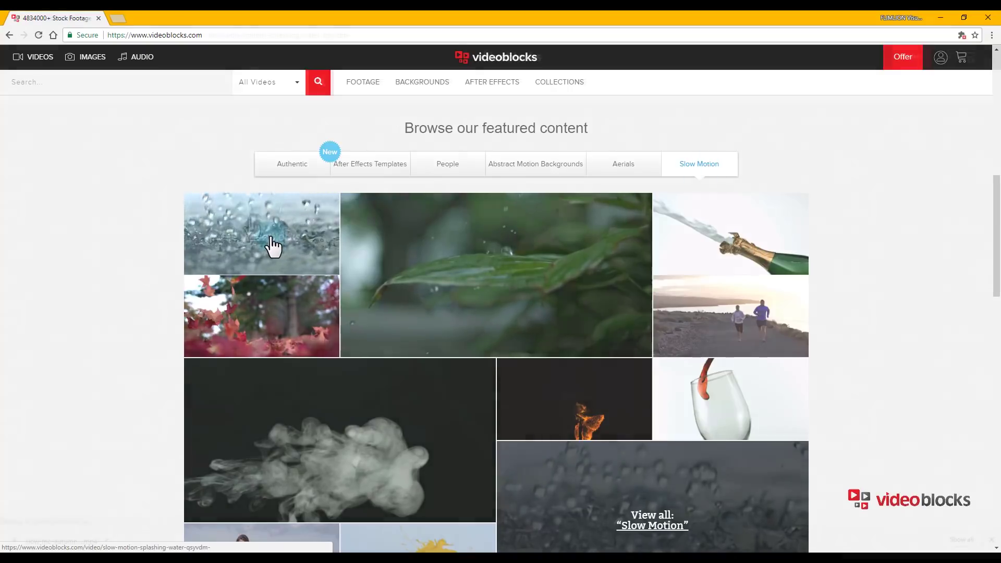
pyautogui.click(271, 245)
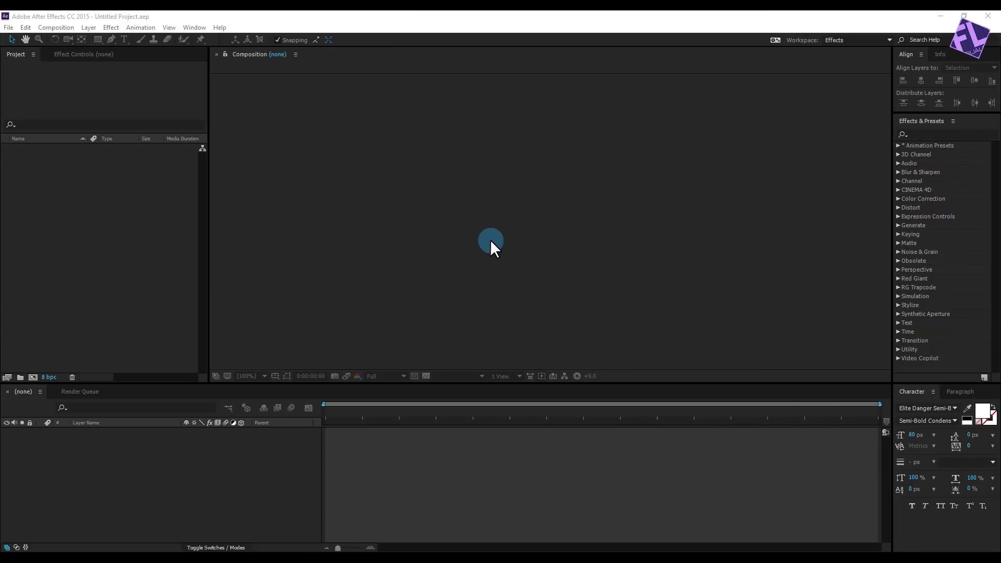
pyautogui.click(467, 266)
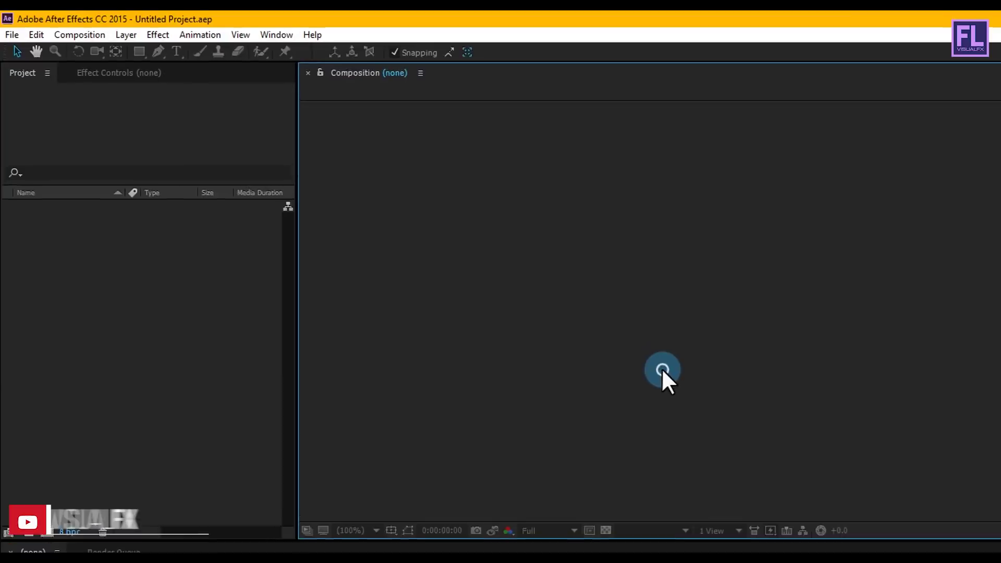
# Create a composition named Main_Comp at 1920×1080, 30 fps, lasting 0:00:10:00.
pyautogui.click(83, 35)
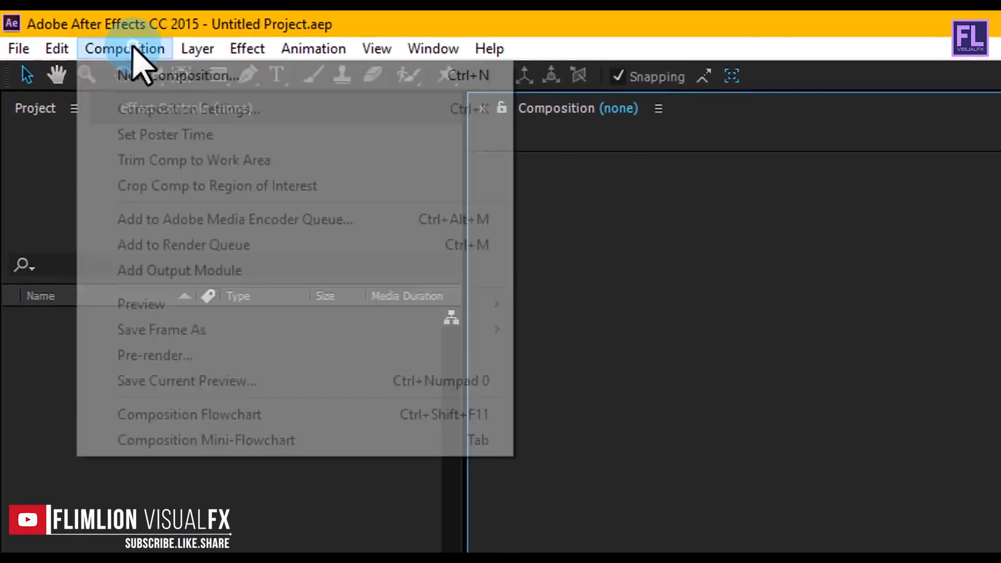
pyautogui.click(143, 73)
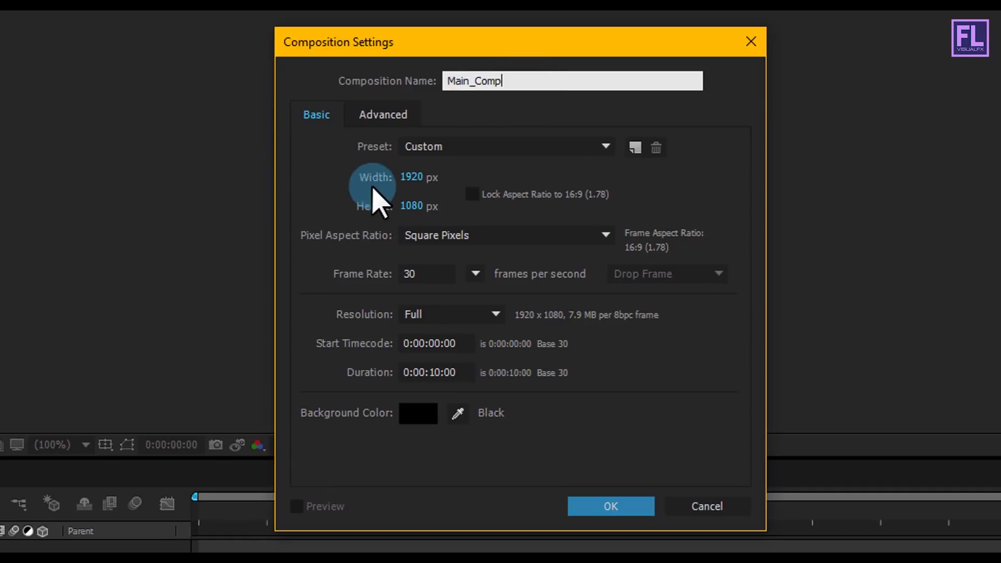
pyautogui.click(417, 209)
pyautogui.click(432, 273)
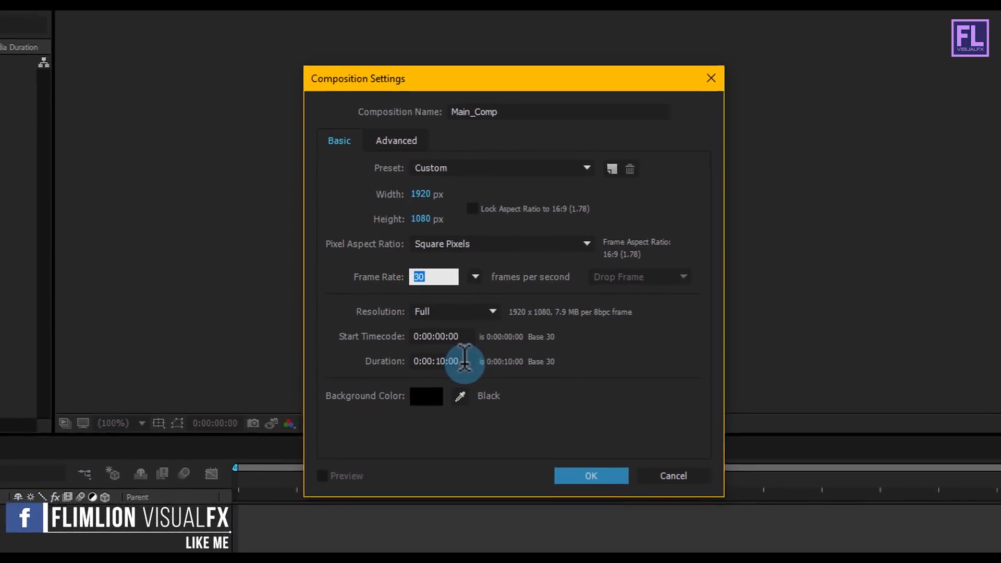
pyautogui.click(464, 359)
pyautogui.click(590, 476)
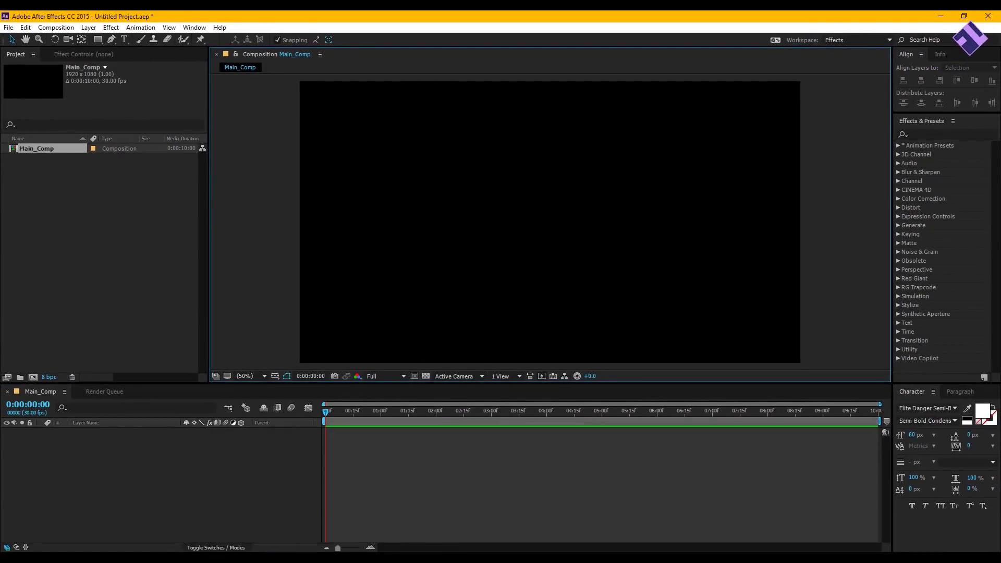
# Import the geometric smoke motion background .mov and place it as a layer in Main_Comp.
pyautogui.click(224, 524)
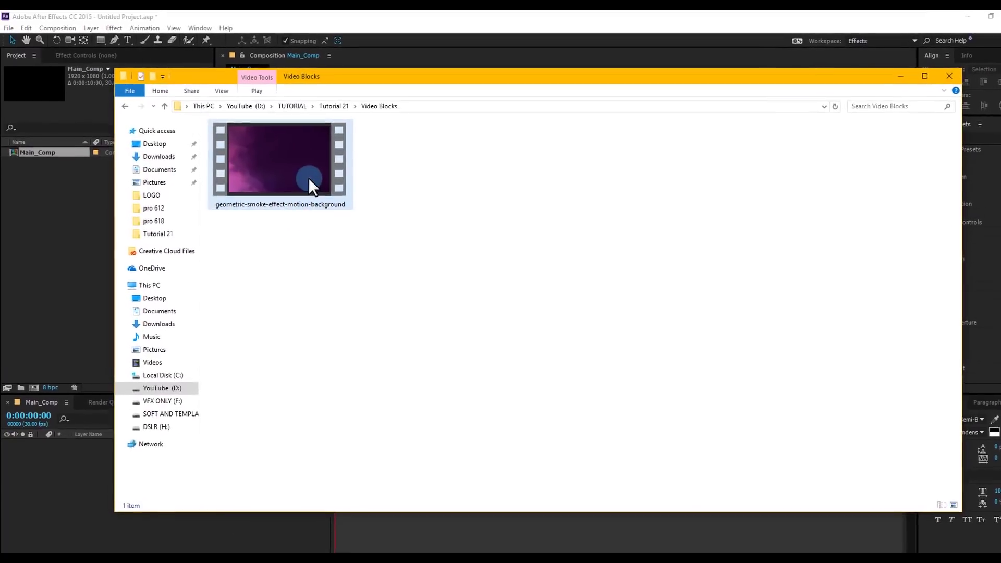
pyautogui.moveTo(308, 189); pyautogui.dragTo(69, 243)
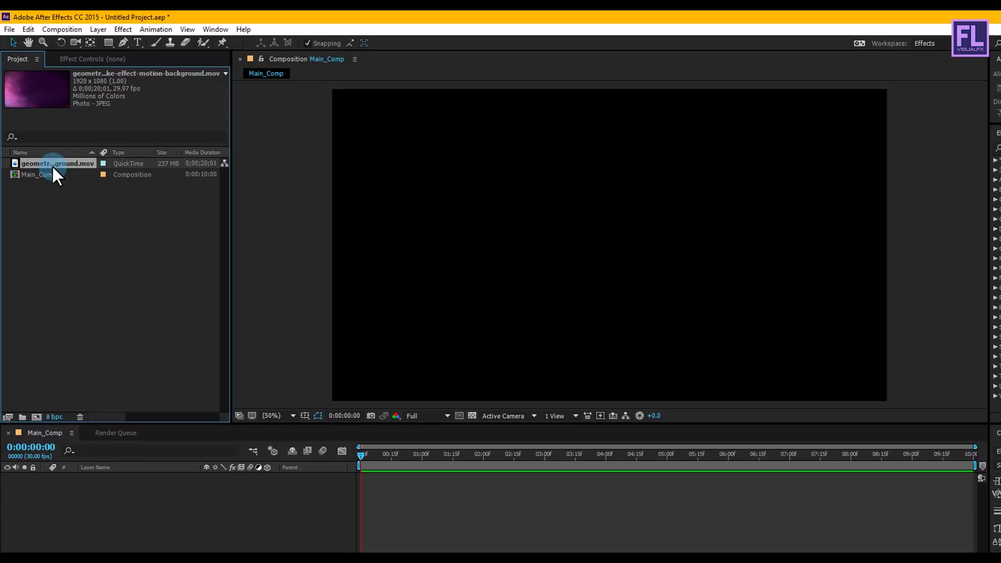
pyautogui.moveTo(51, 164); pyautogui.dragTo(77, 488)
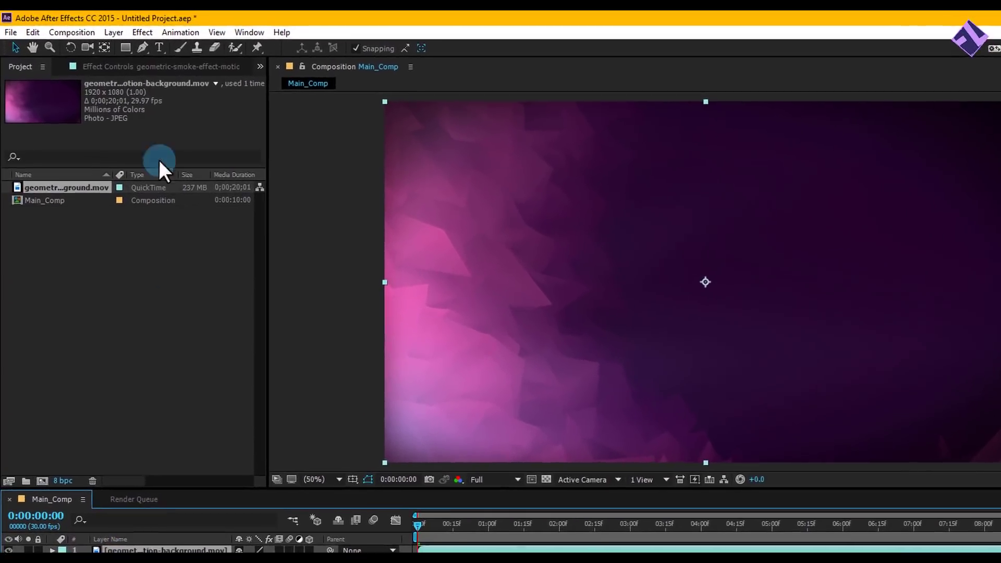
pyautogui.click(143, 32)
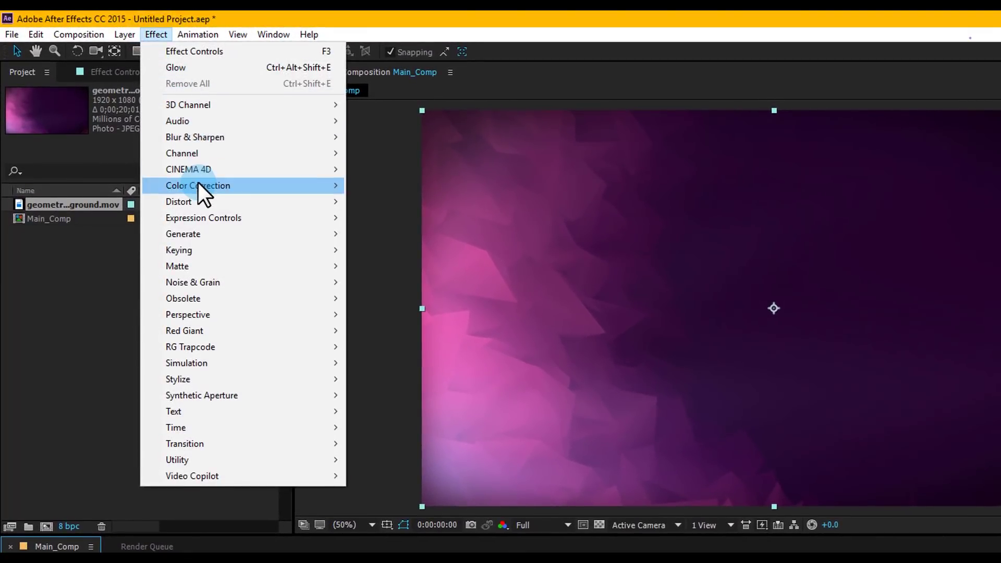
# Darken the smoke background by applying Curves and pulling the curve down.
pyautogui.moveTo(198, 184)
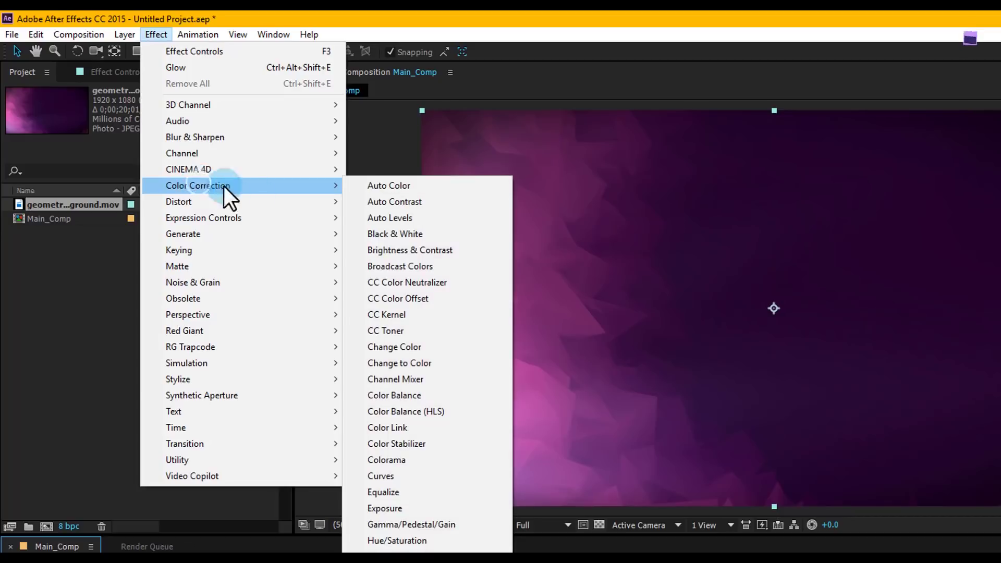
pyautogui.click(383, 475)
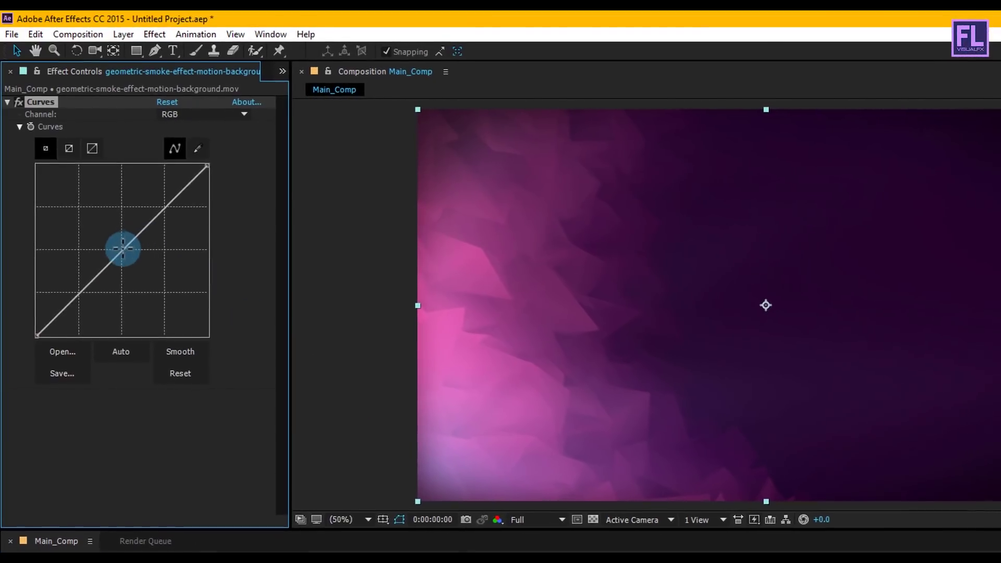
pyautogui.moveTo(123, 248); pyautogui.dragTo(131, 269)
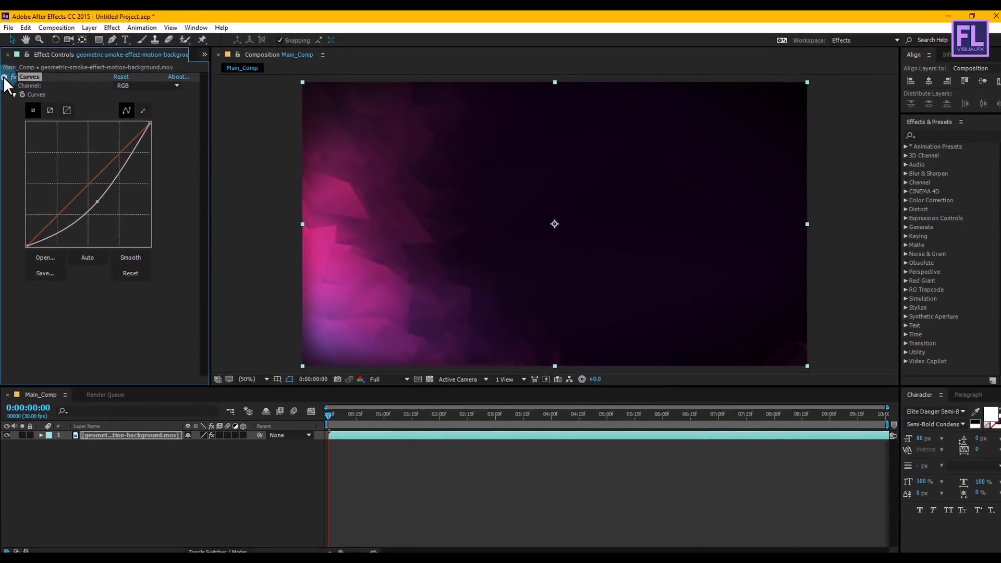
pyautogui.click(5, 76)
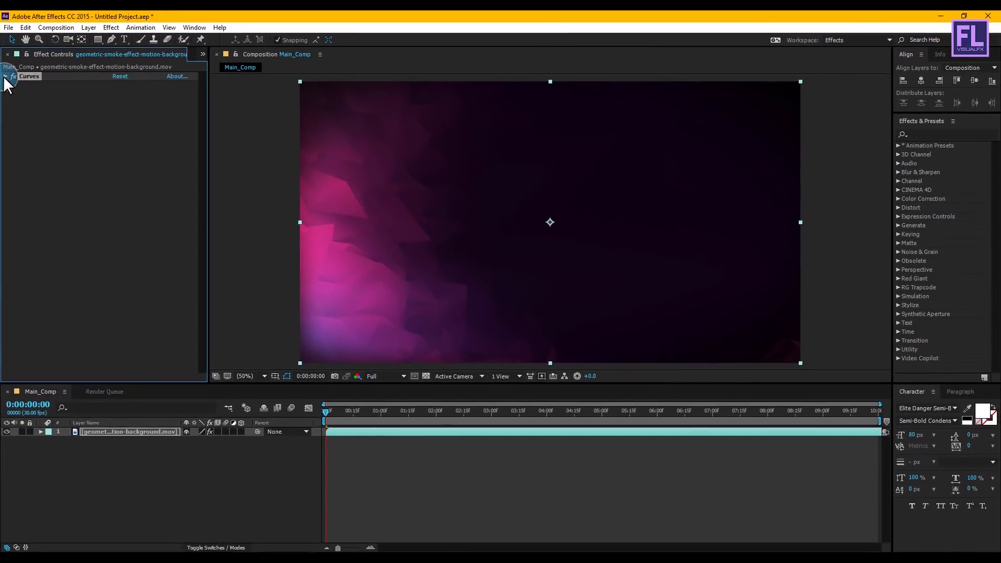
# Apply Mirror with Reflection Center X at 960, then scrub to review the symmetrical background.
pyautogui.click(928, 134)
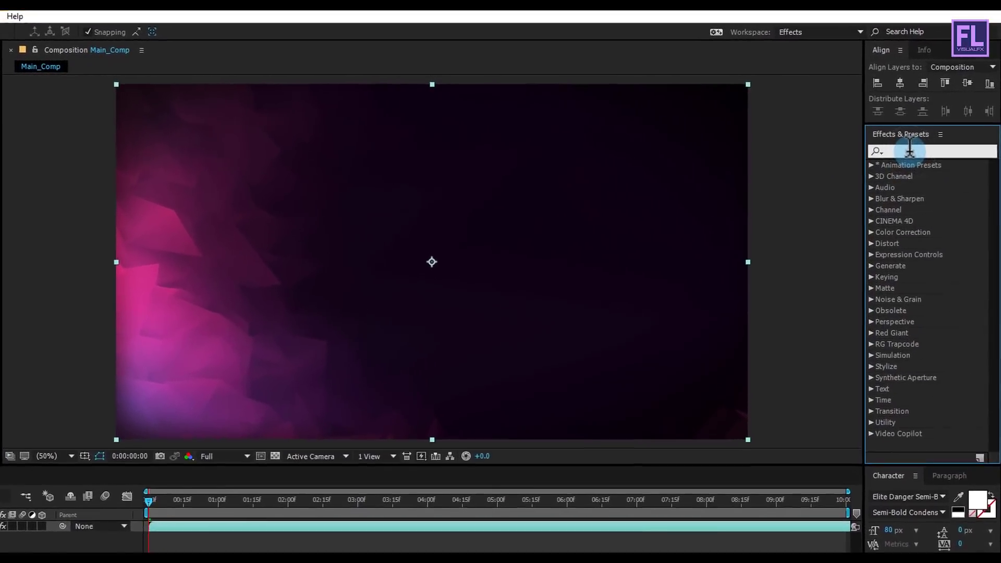
pyautogui.write('mirror')
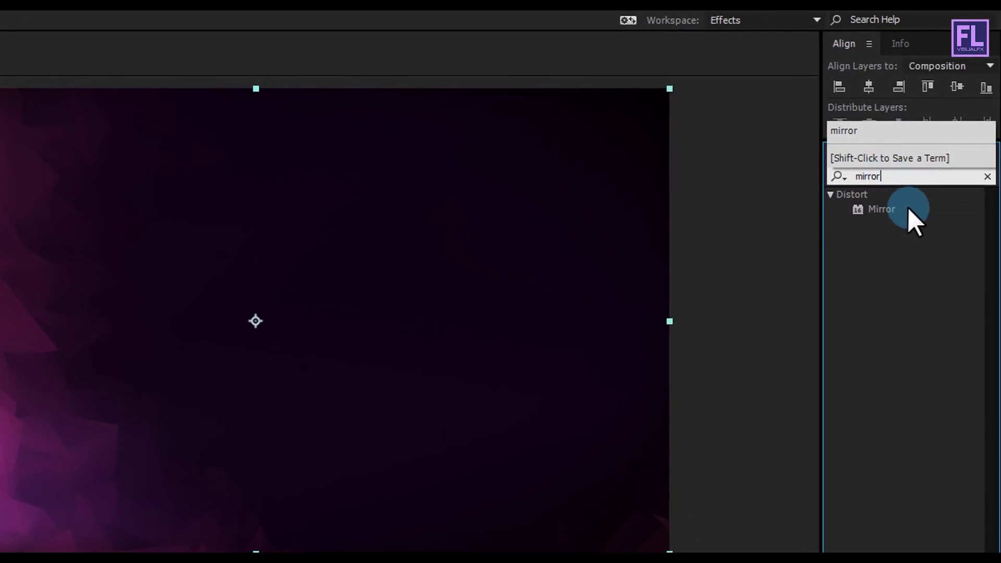
pyautogui.moveTo(908, 207); pyautogui.dragTo(91, 412)
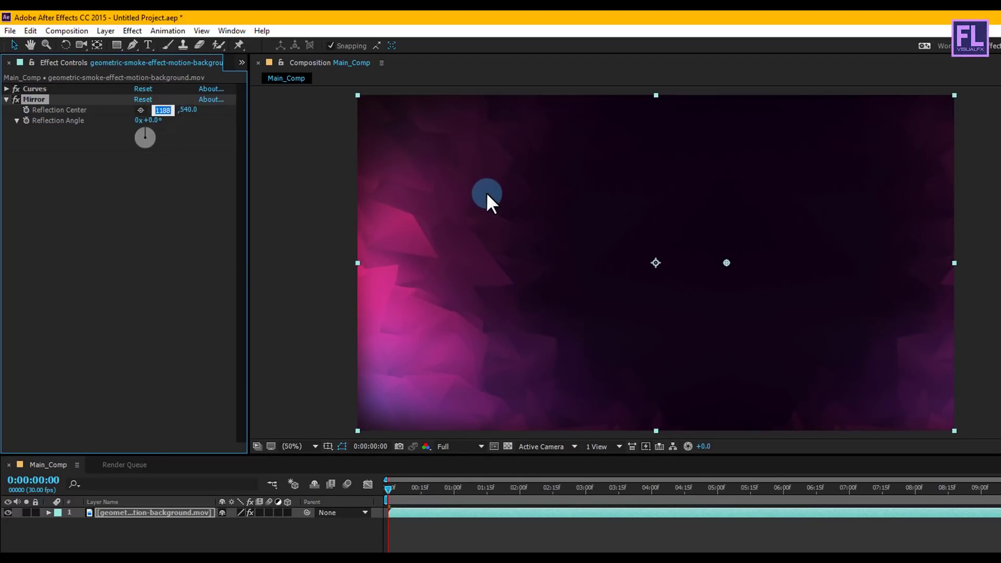
pyautogui.write('960')
pyautogui.press('Return')
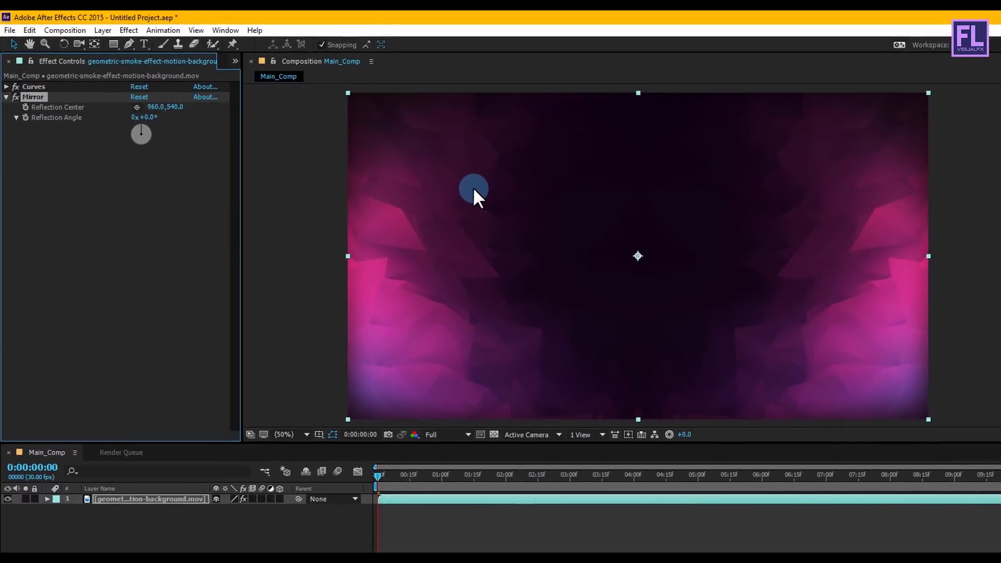
pyautogui.moveTo(367, 462); pyautogui.dragTo(466, 463)
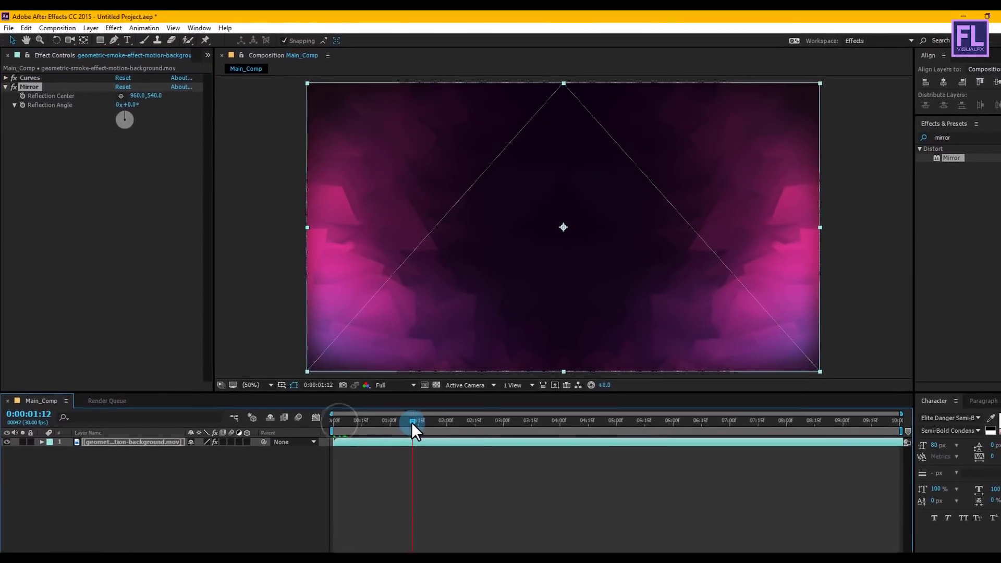
pyautogui.moveTo(416, 413); pyautogui.dragTo(468, 411)
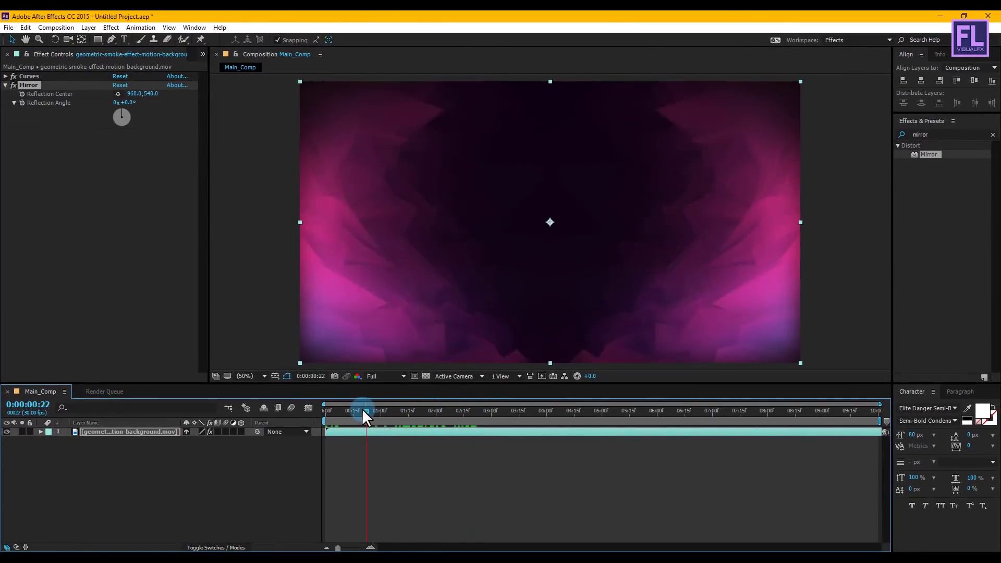
pyautogui.moveTo(361, 408); pyautogui.dragTo(401, 406)
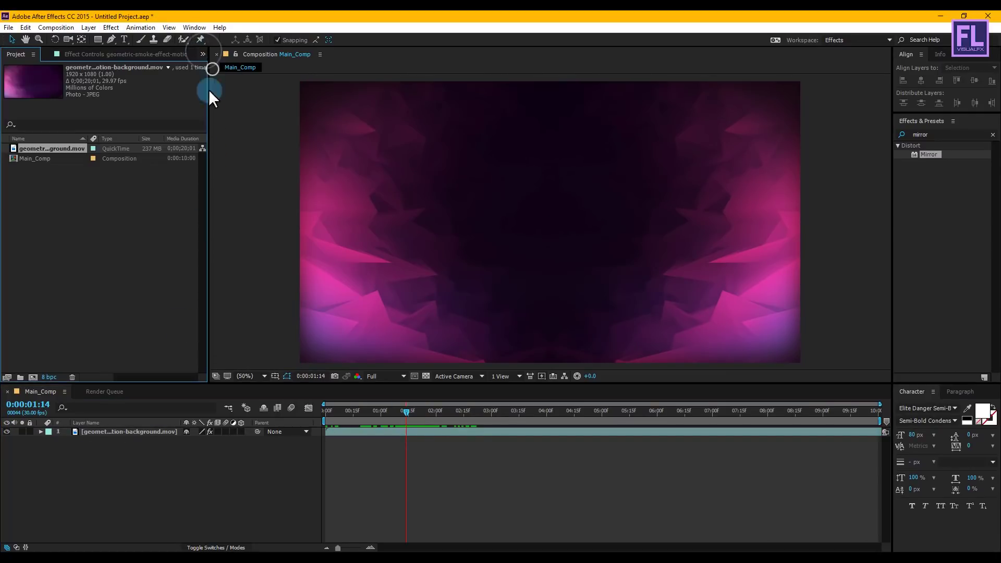
# Import LOGO_00310.png into Main_Comp and check its scale of 84%.
pyautogui.click(274, 557)
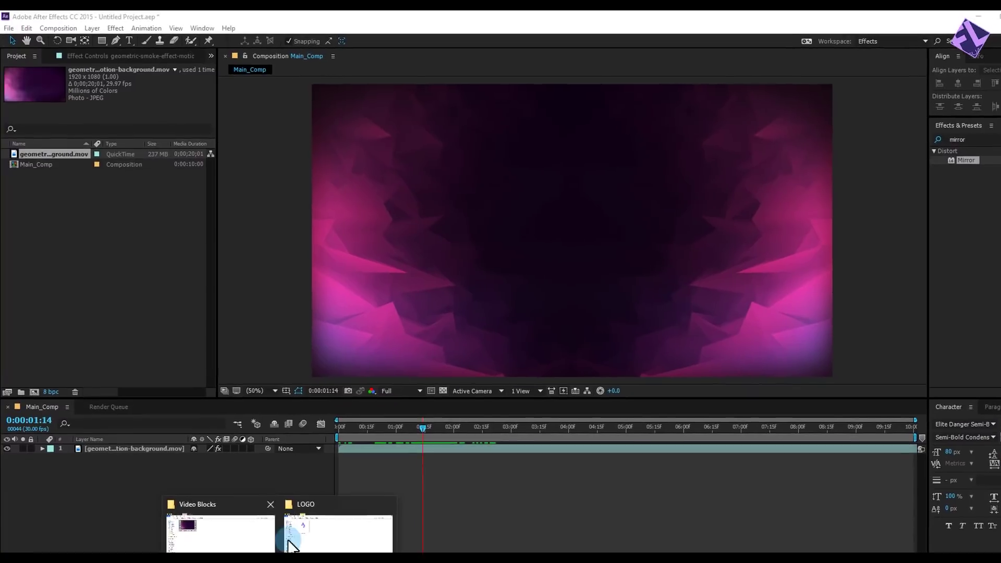
pyautogui.click(292, 546)
pyautogui.moveTo(297, 207); pyautogui.dragTo(52, 231)
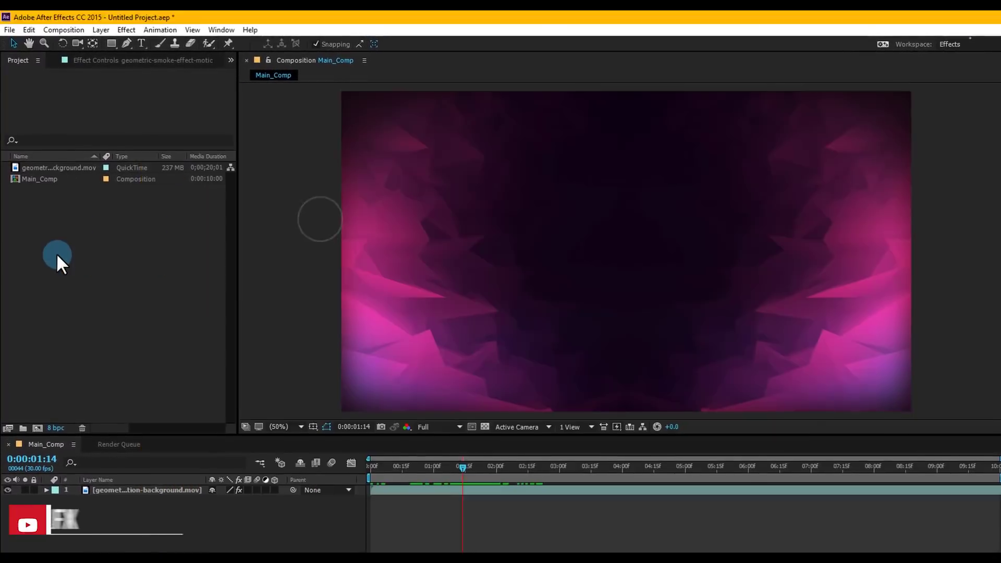
pyautogui.moveTo(54, 178); pyautogui.dragTo(117, 482)
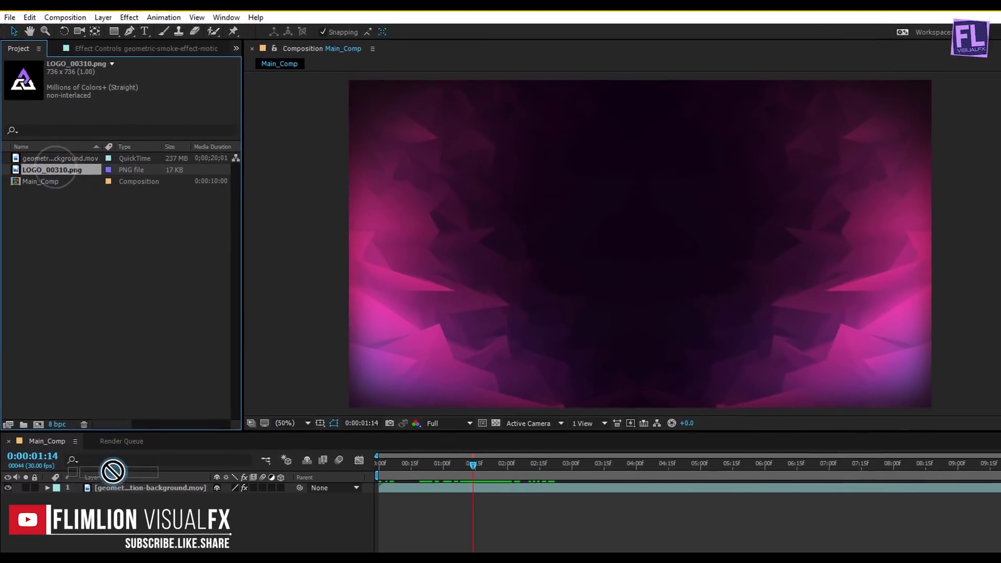
pyautogui.press('s')
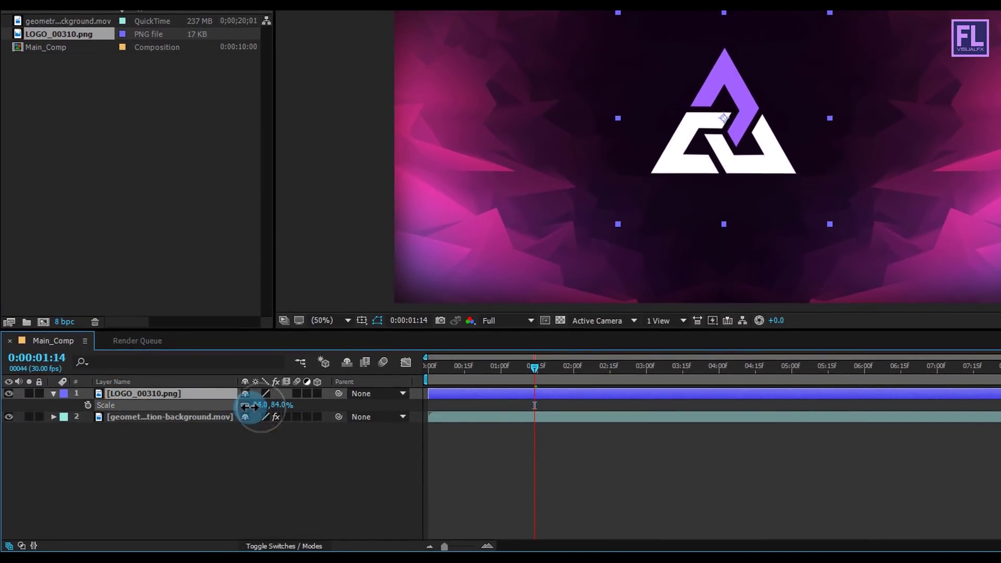
pyautogui.click(53, 394)
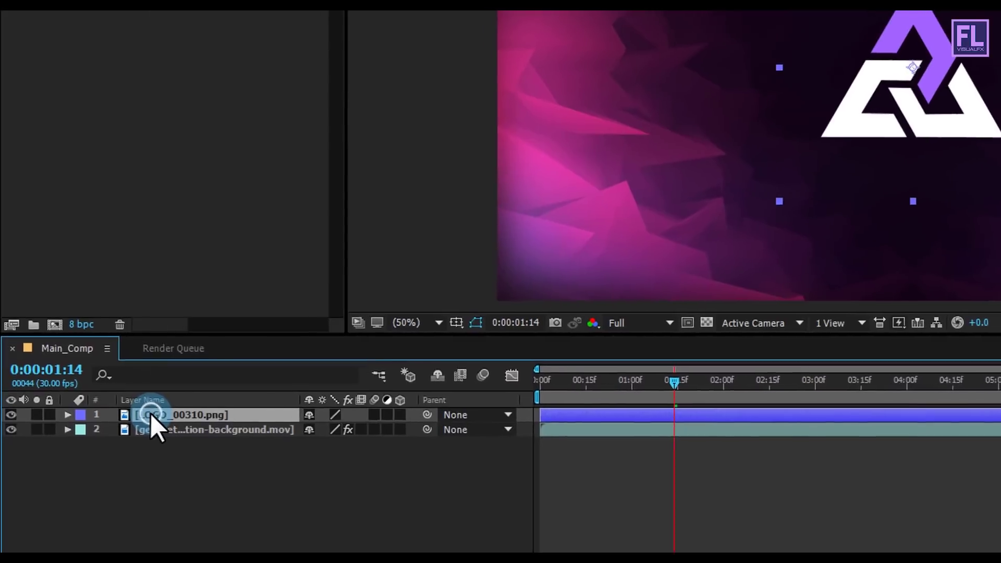
# Pre-compose the logo layer into a composition named Metal Logo, moving all attributes.
pyautogui.rightClick(151, 414)
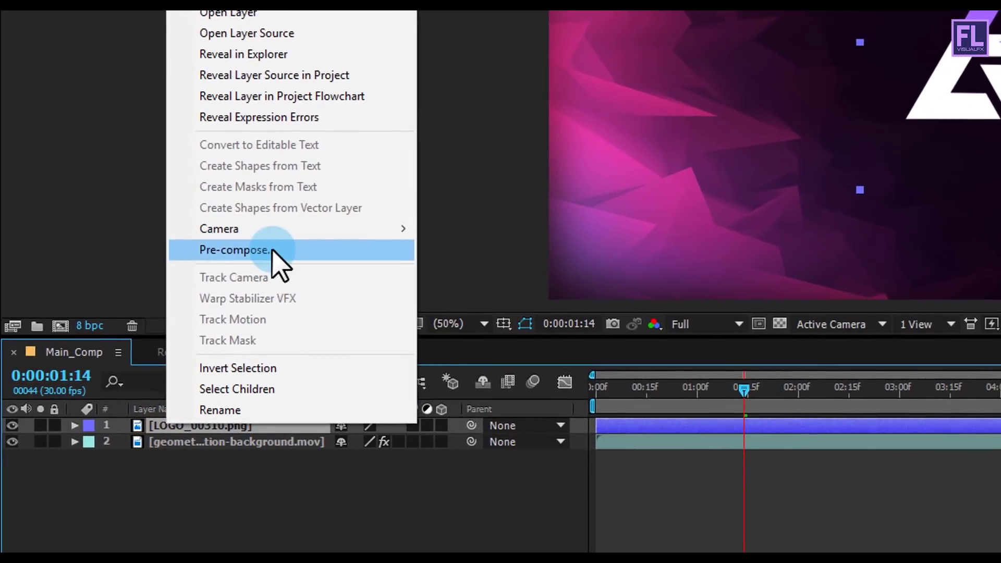
pyautogui.click(274, 254)
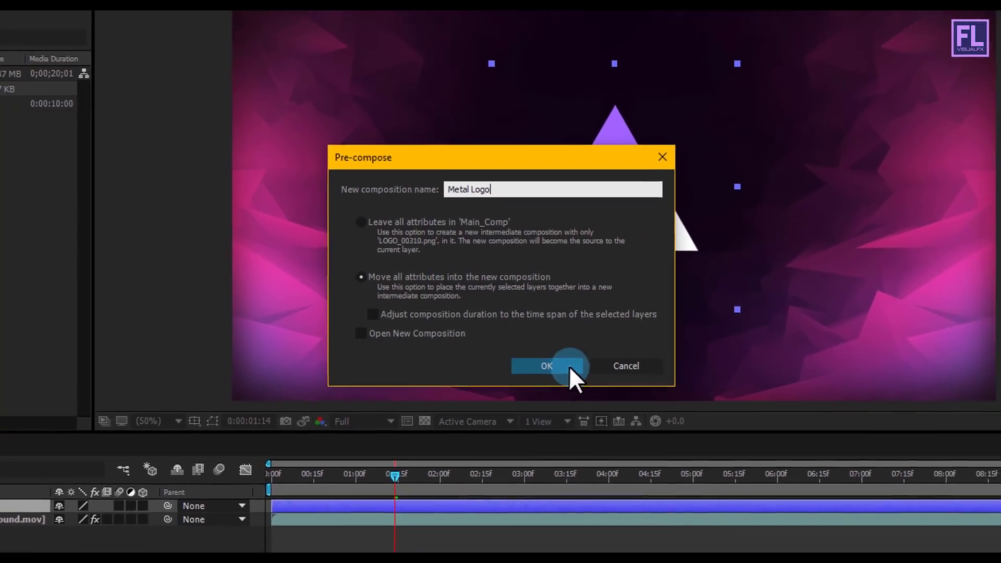
pyautogui.click(567, 379)
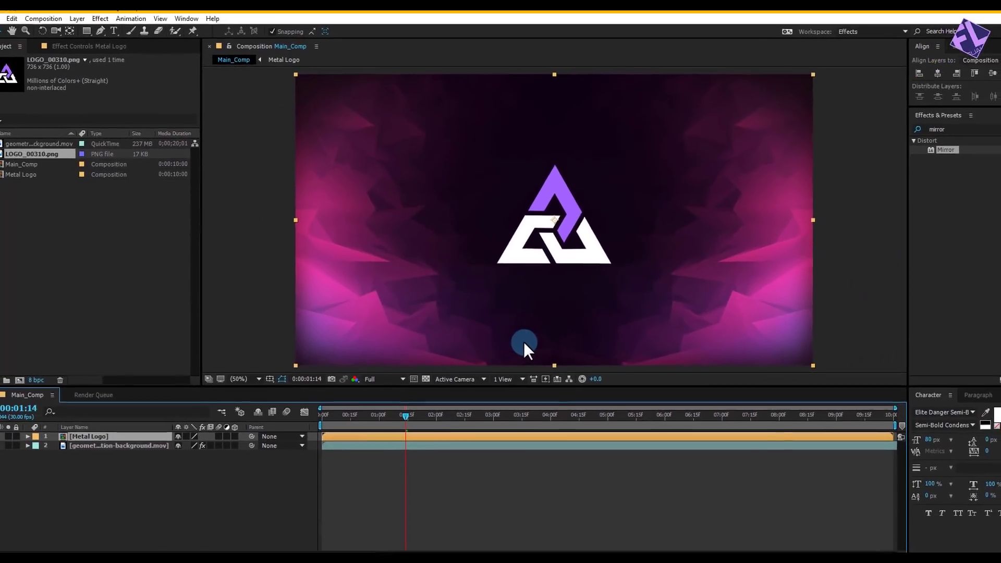
# Apply Gradient Ramp to Metal Logo with a white start colour and black end colour.
pyautogui.click(993, 134)
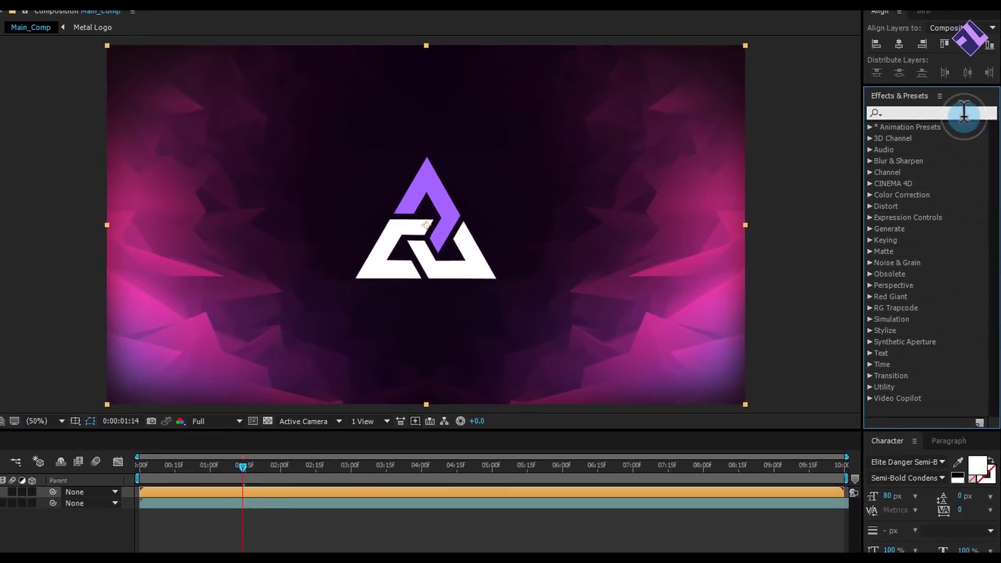
pyautogui.write('gradient ramp')
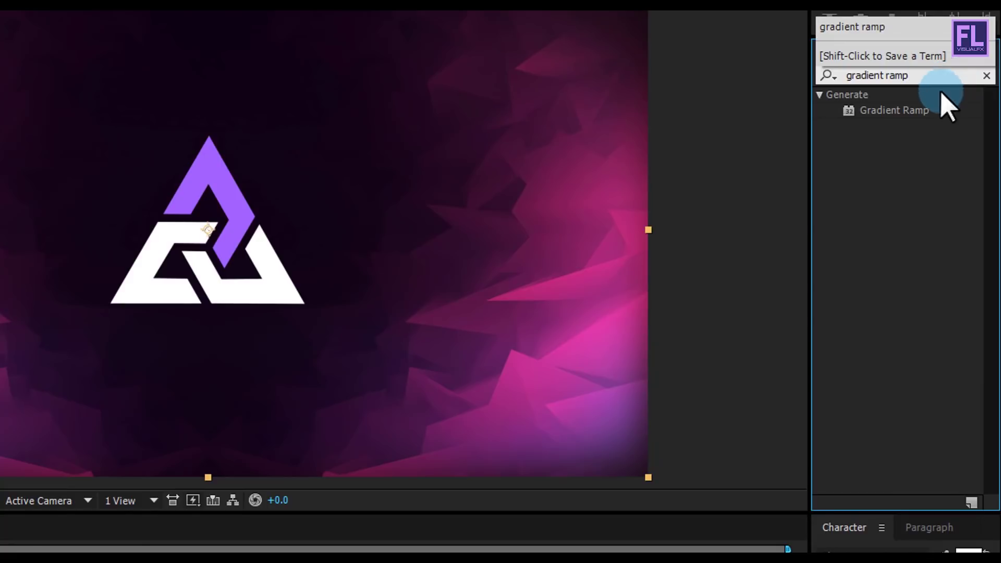
pyautogui.moveTo(907, 110); pyautogui.dragTo(94, 404)
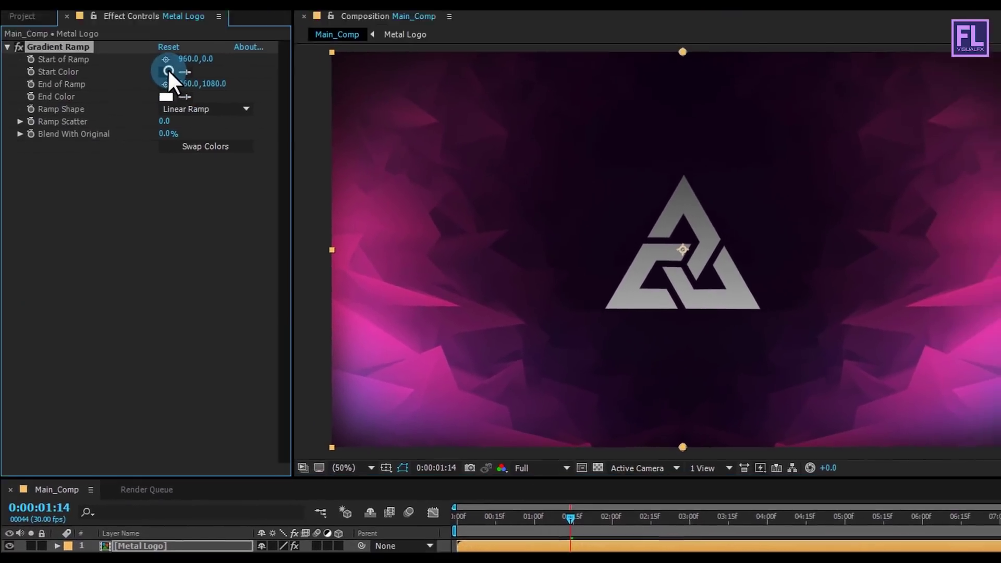
pyautogui.click(167, 69)
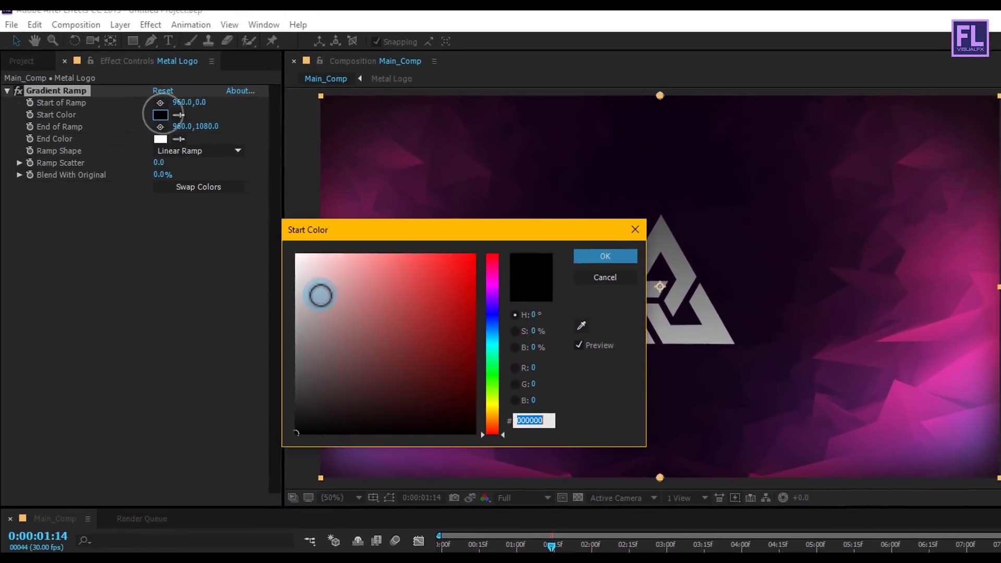
pyautogui.moveTo(320, 296); pyautogui.dragTo(210, 203)
pyautogui.click(572, 263)
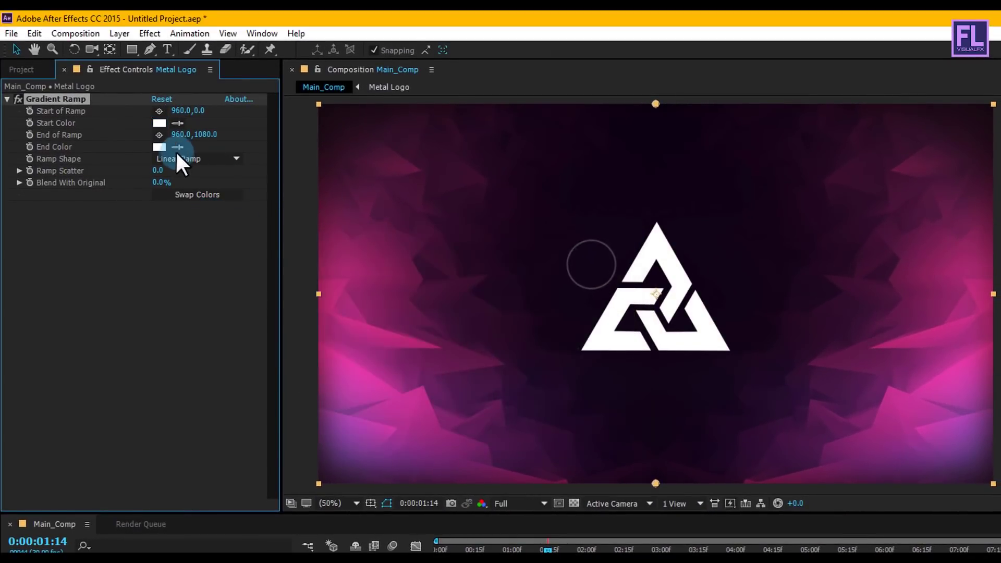
pyautogui.click(161, 148)
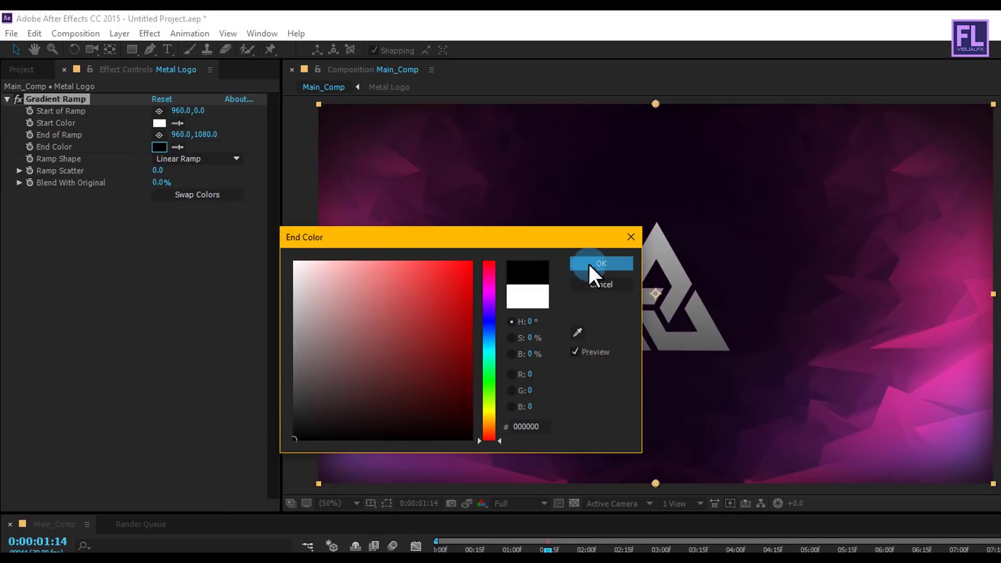
pyautogui.click(588, 262)
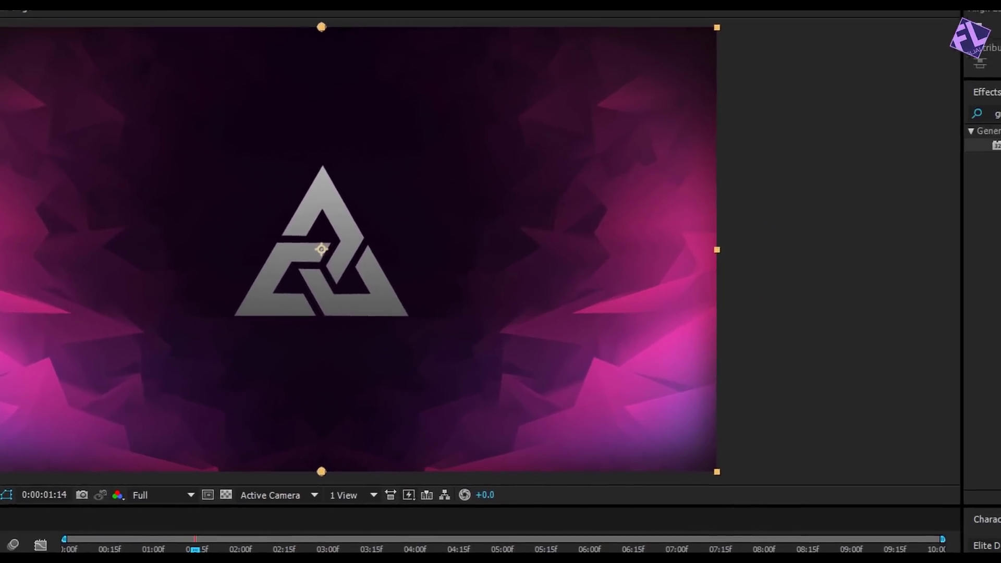
pyautogui.click(962, 78)
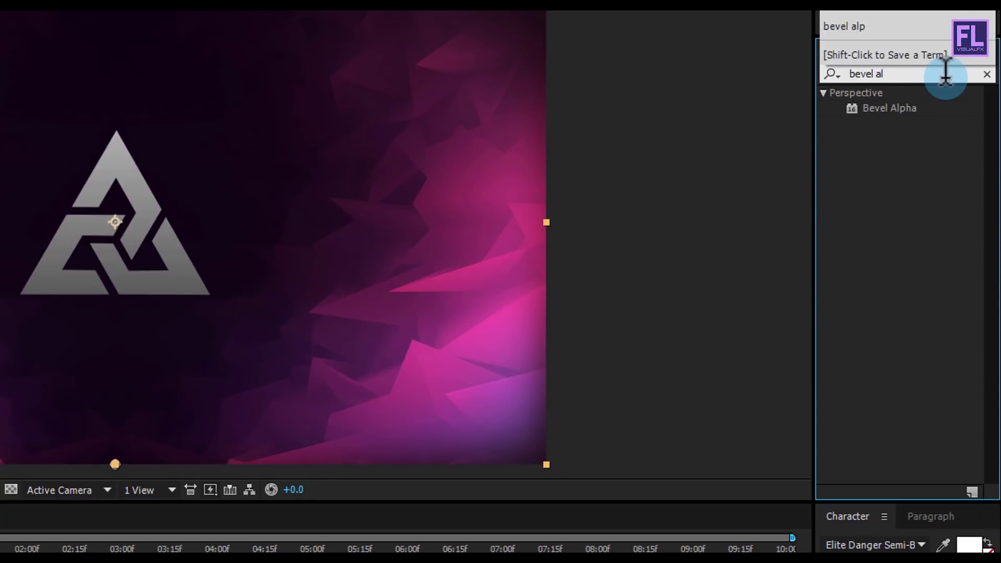
# Add Bevel Alpha to Metal Logo with Edge Thickness 4.00 and Light Intensity 0.90.
pyautogui.moveTo(889, 108); pyautogui.dragTo(0, 562)
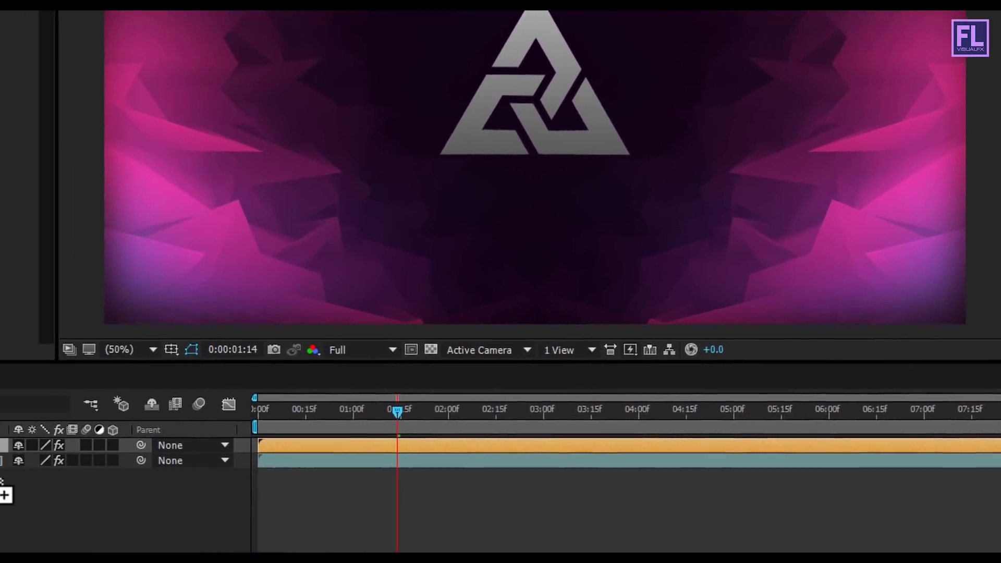
pyautogui.moveTo(2, 488); pyautogui.dragTo(0, 446)
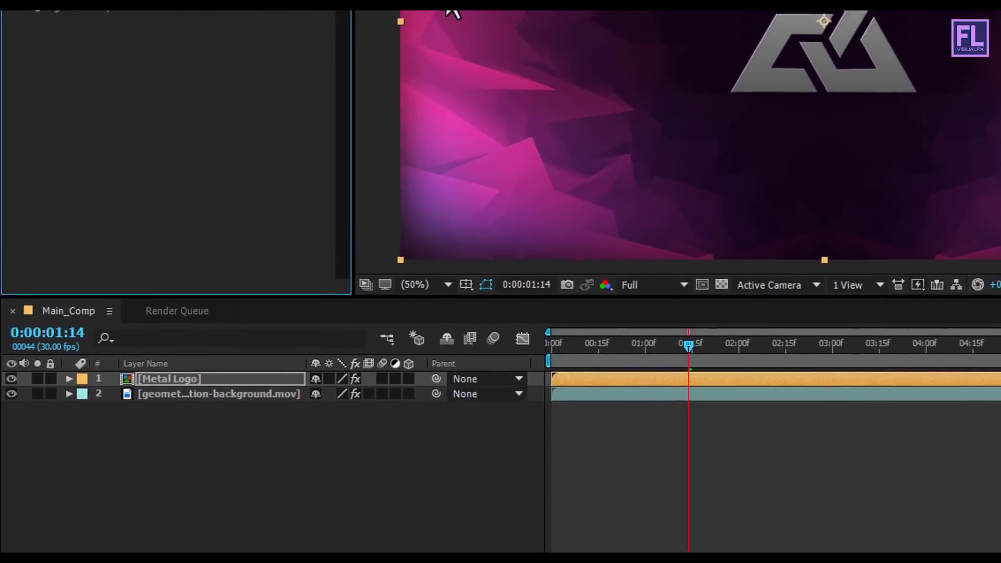
pyautogui.scroll(2, 452, 11)
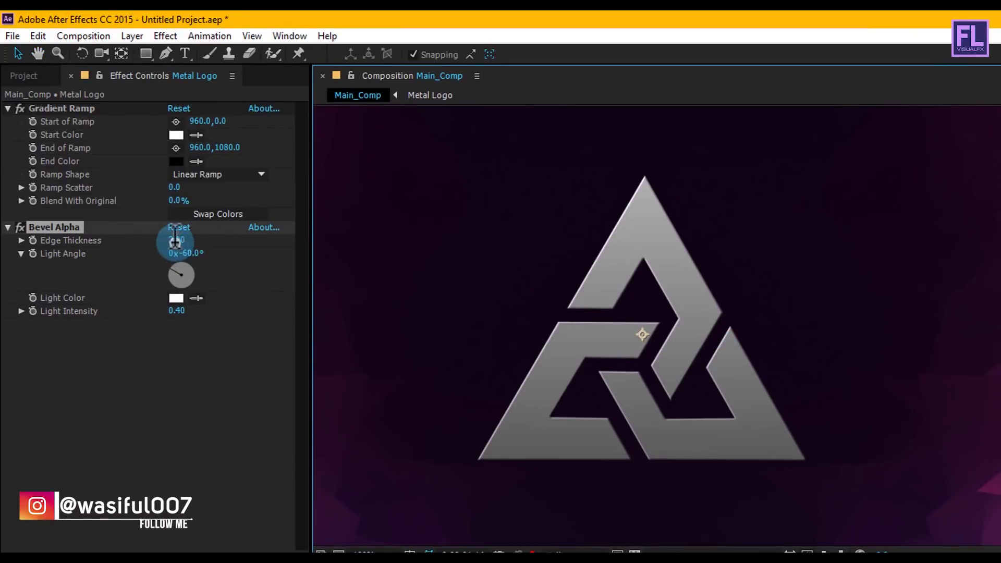
pyautogui.write('4')
pyautogui.press('Return')
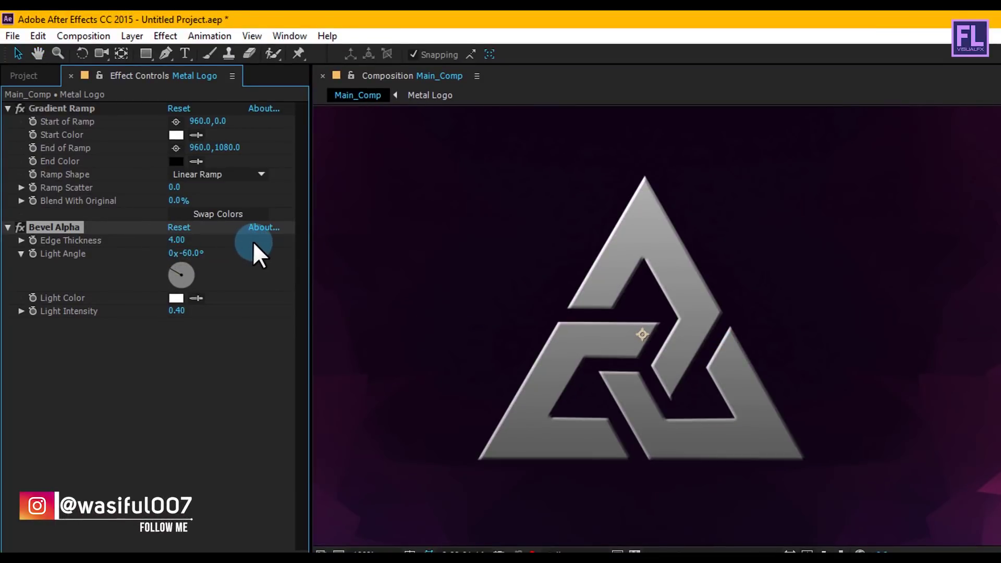
pyautogui.moveTo(183, 310); pyautogui.dragTo(212, 306)
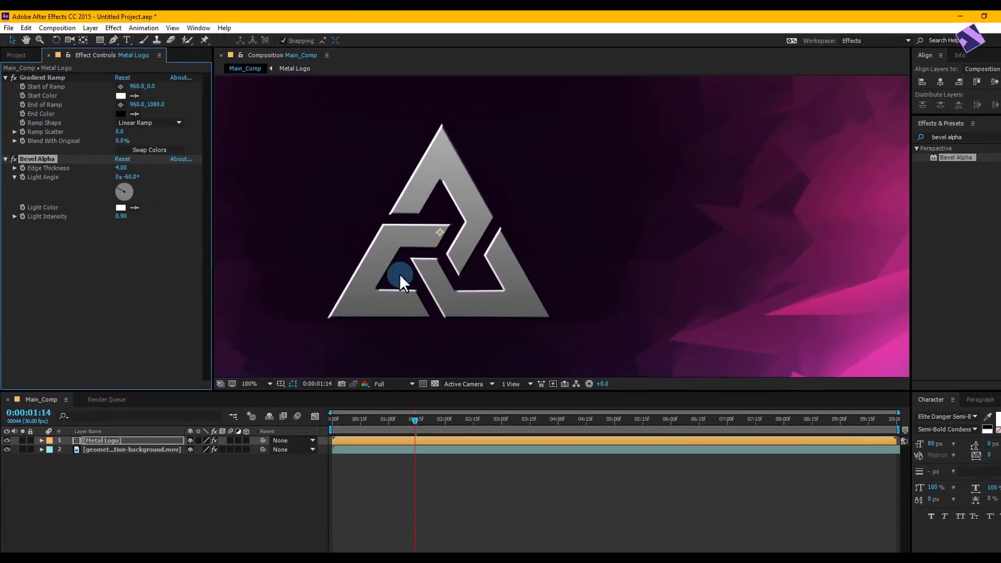
pyautogui.moveTo(514, 246); pyautogui.dragTo(584, 250)
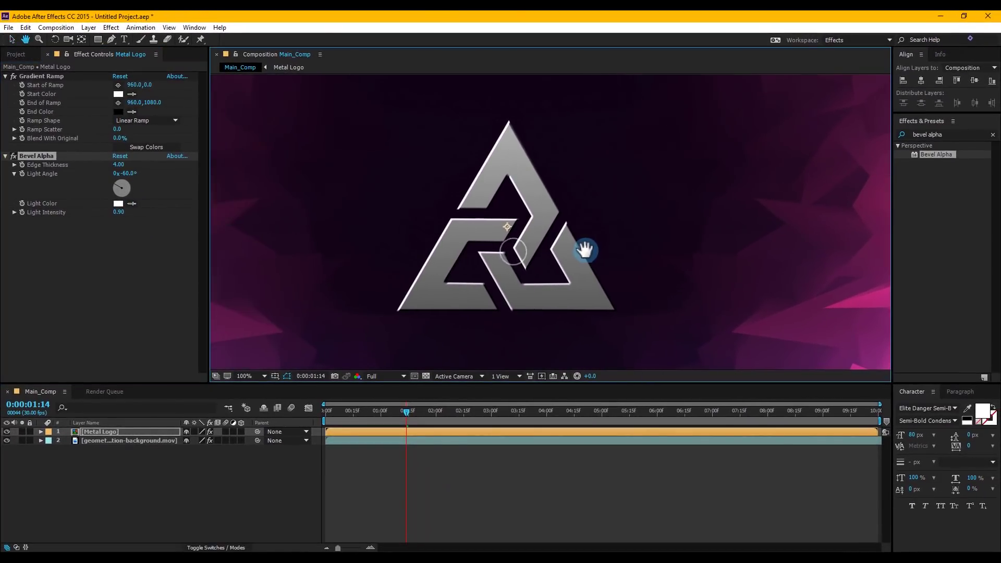
pyautogui.scroll(-2, 585, 250)
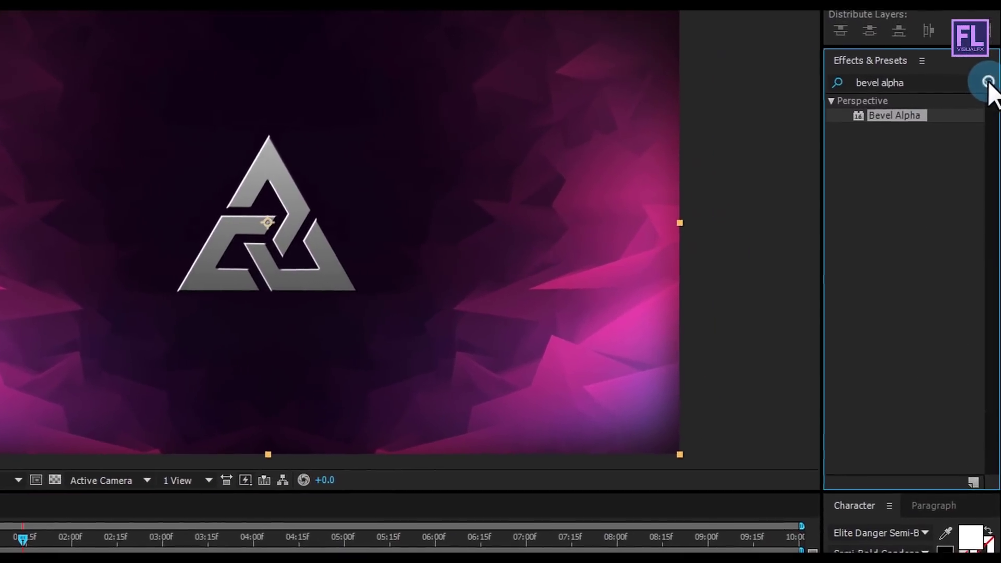
# Apply CC Light Sweep to Metal Logo and move its centre to the logo's middle at 944,562.
pyautogui.click(991, 115)
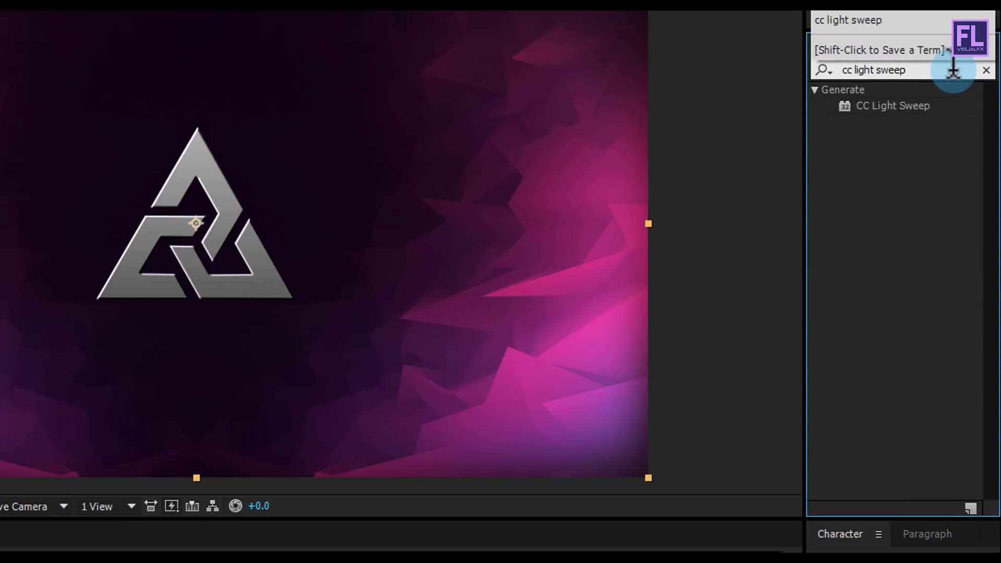
pyautogui.moveTo(893, 106); pyautogui.dragTo(0, 461)
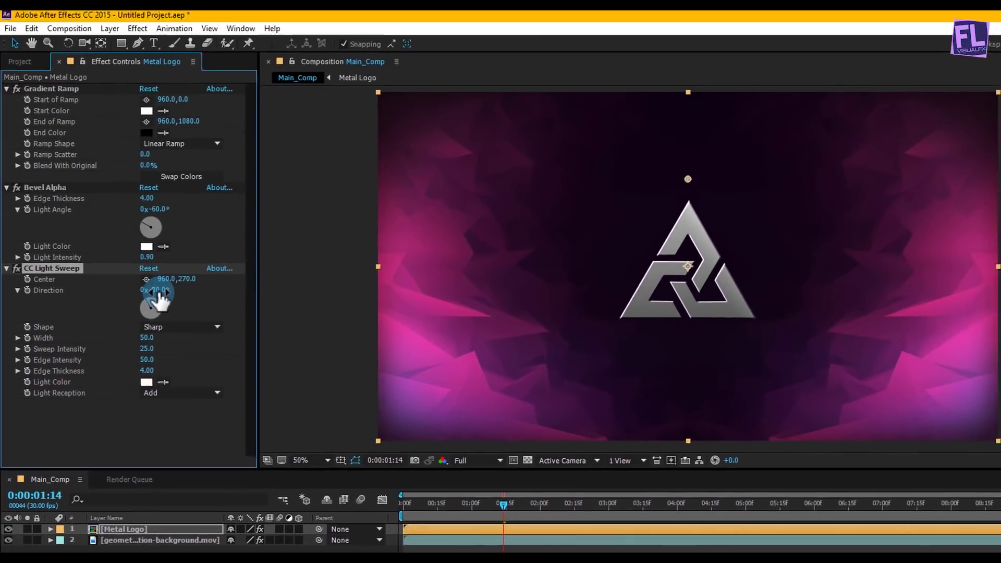
pyautogui.click(682, 218)
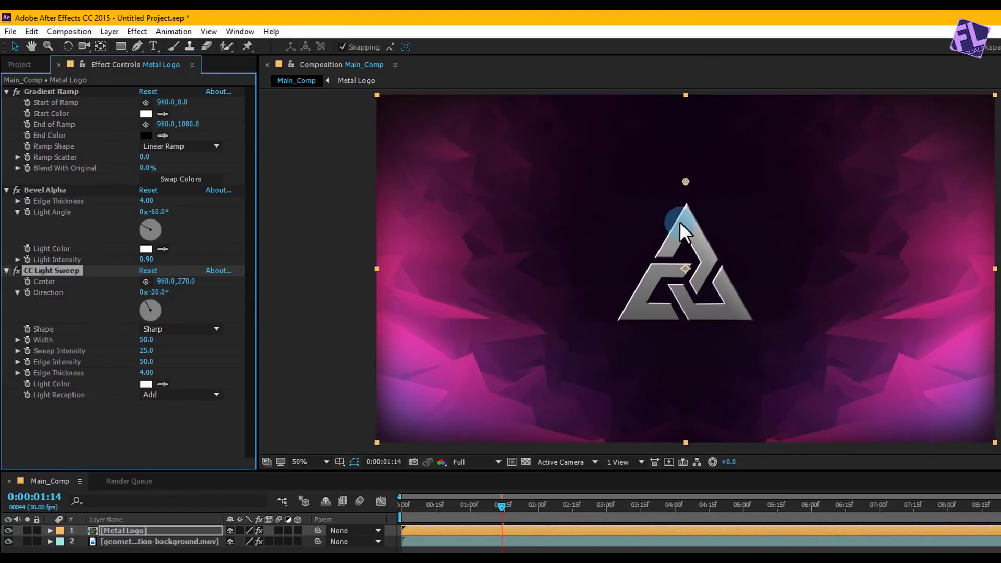
pyautogui.moveTo(685, 182); pyautogui.dragTo(679, 271)
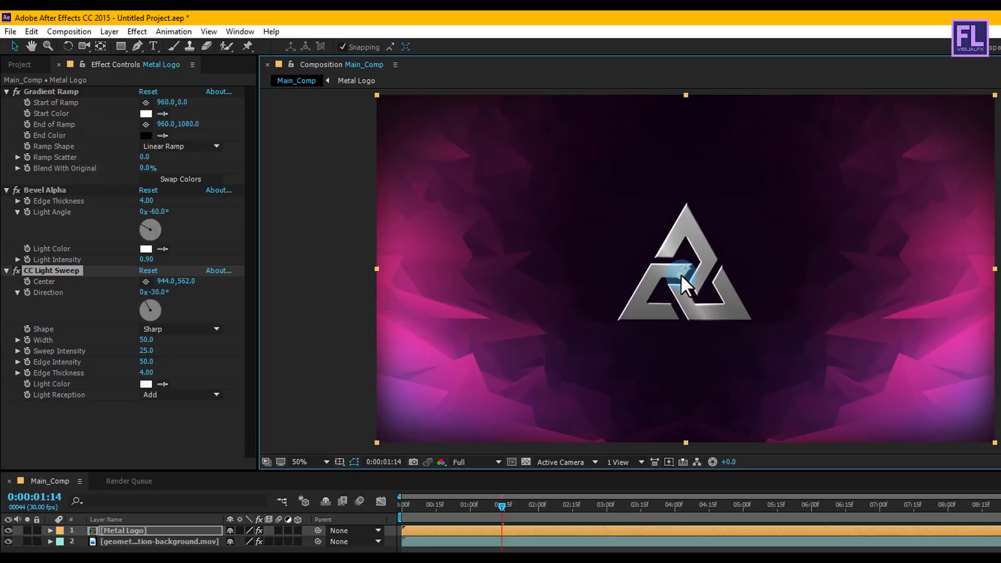
# Set the light sweep's Direction to +63°, Width to 80 and Sweep Intensity to 70.
pyautogui.moveTo(161, 294); pyautogui.dragTo(179, 292)
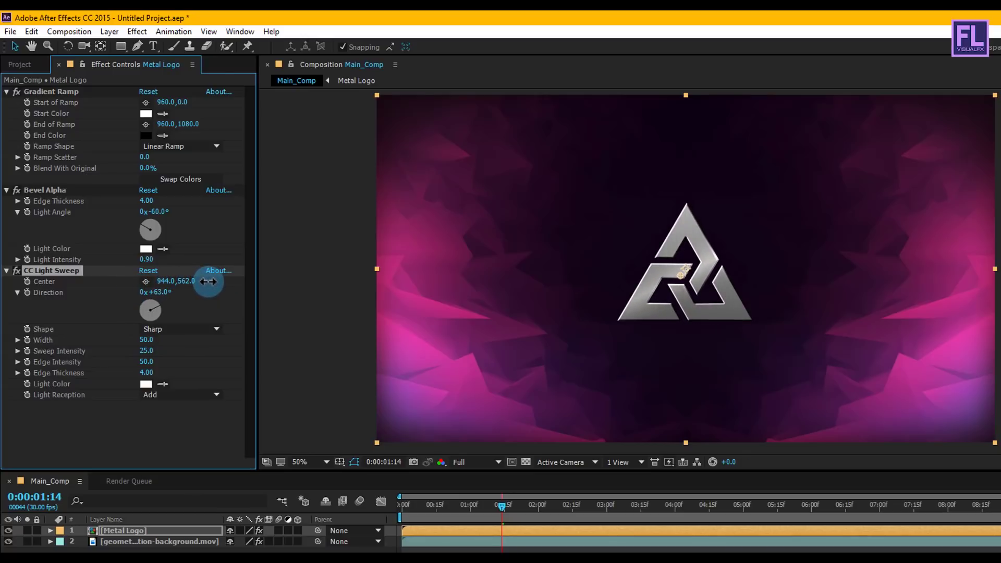
pyautogui.moveTo(147, 342); pyautogui.dragTo(145, 340)
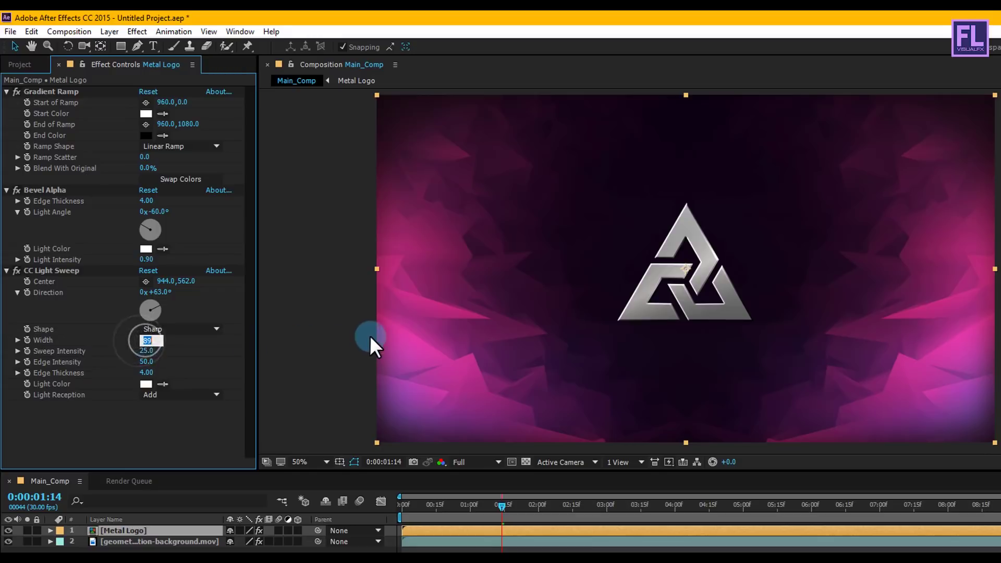
pyautogui.write('80')
pyautogui.click(147, 350)
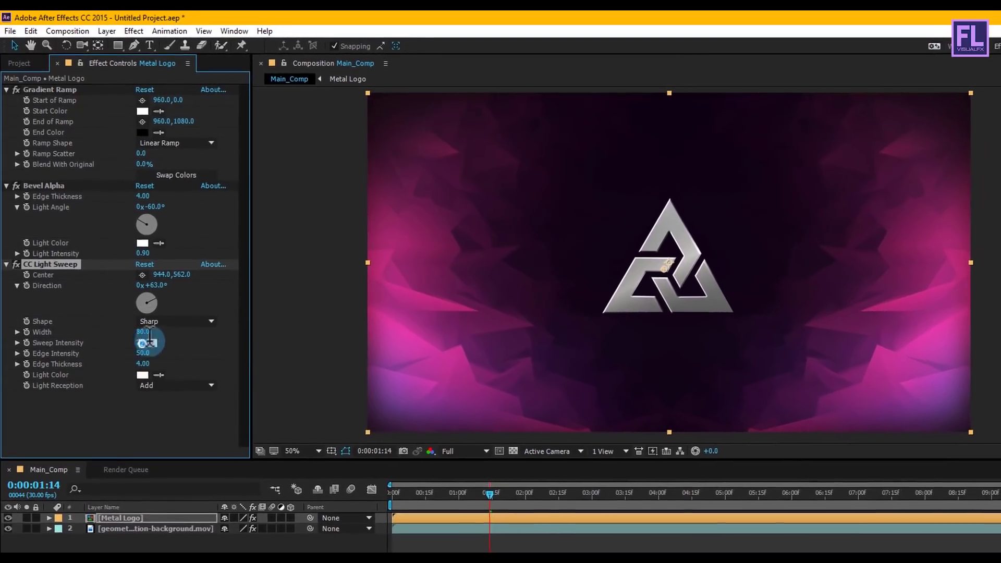
pyautogui.write('70')
pyautogui.press('Return')
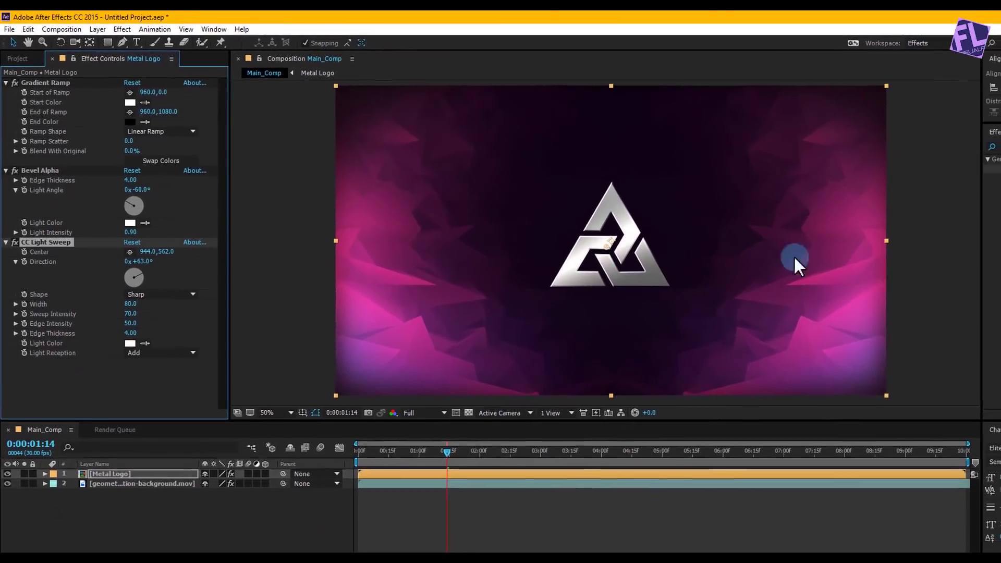
pyautogui.scroll(2, 745, 243)
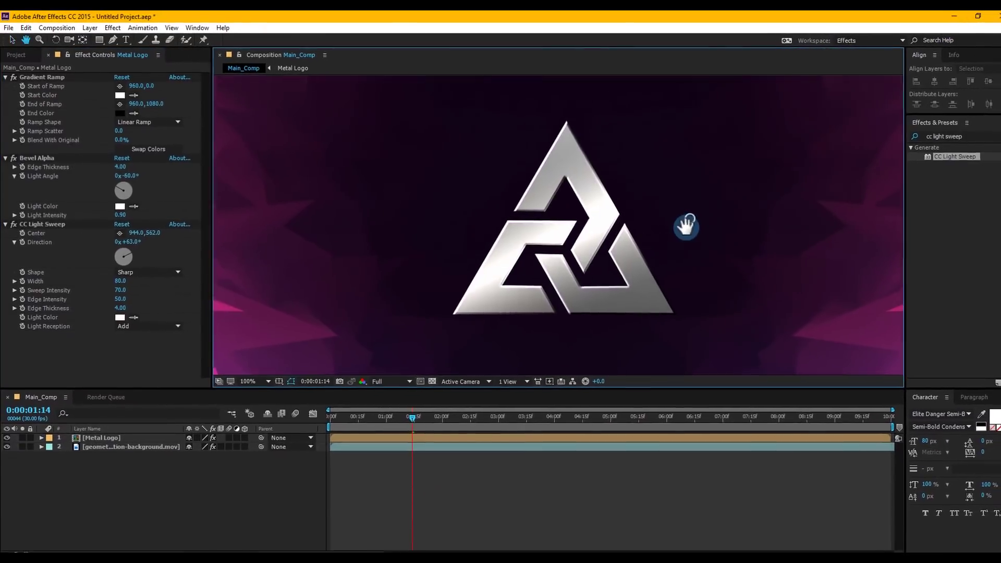
# Apply a second CC Light Sweep to Metal Logo and position its centre above the logo.
pyautogui.scroll(-1, 685, 225)
pyautogui.scroll(-1, 700, 230)
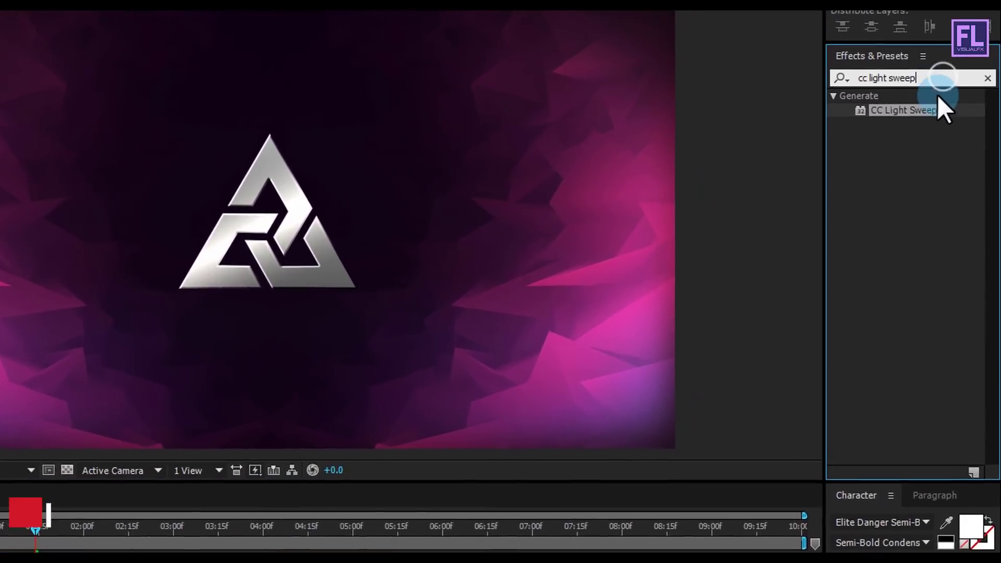
pyautogui.moveTo(938, 99); pyautogui.dragTo(0, 357)
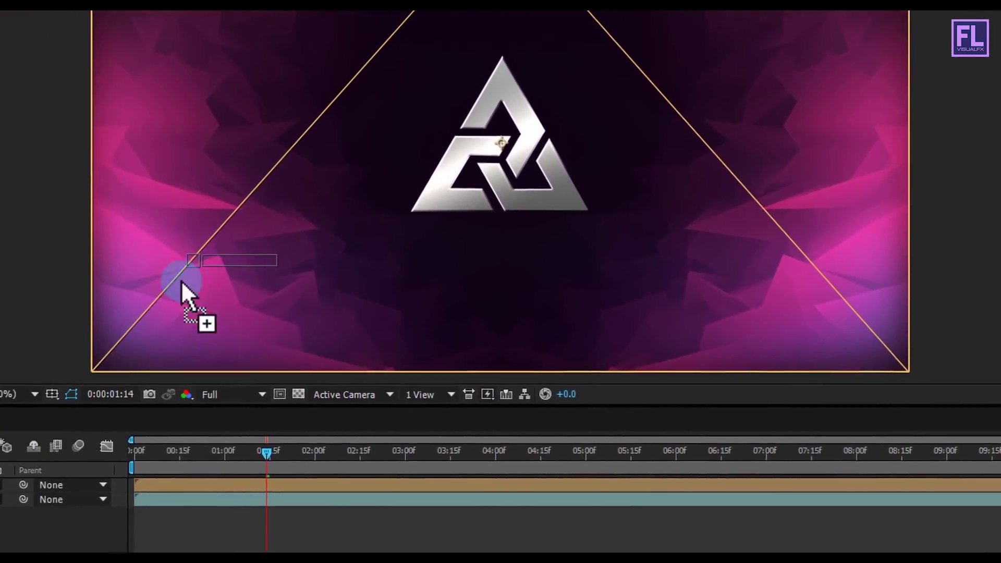
pyautogui.moveTo(180, 279); pyautogui.dragTo(0, 484)
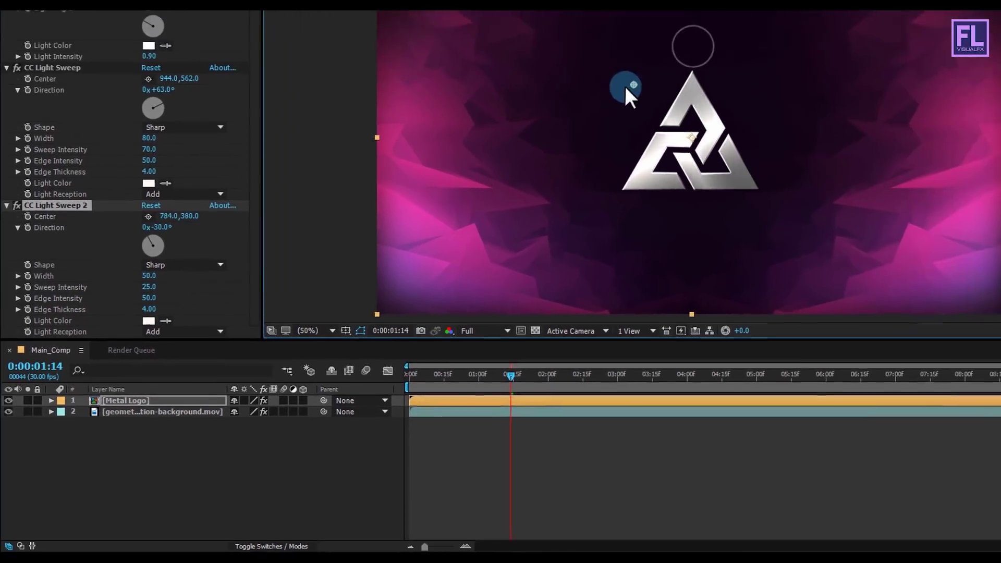
pyautogui.moveTo(812, 0); pyautogui.dragTo(742, 0)
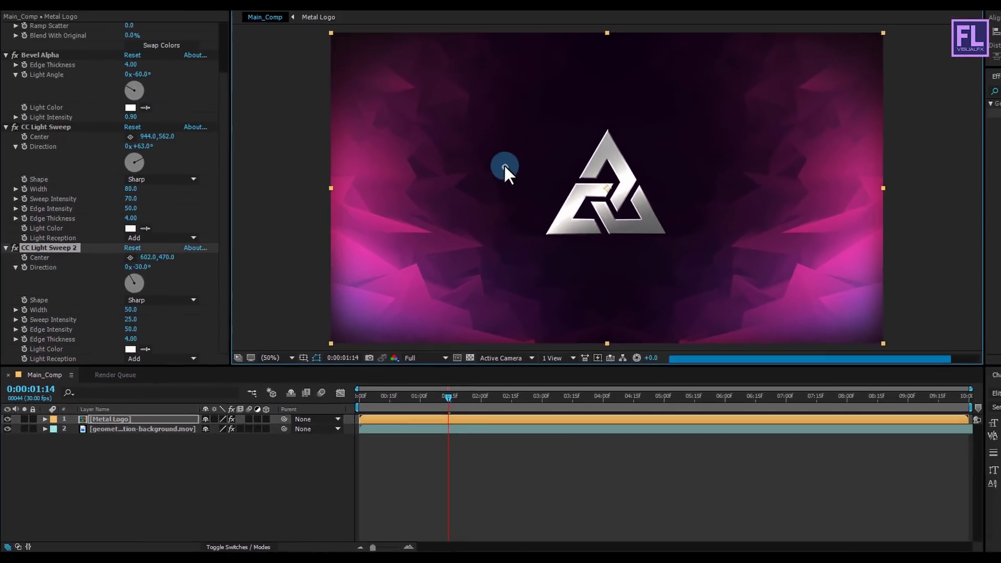
pyautogui.moveTo(503, 163); pyautogui.dragTo(624, 101)
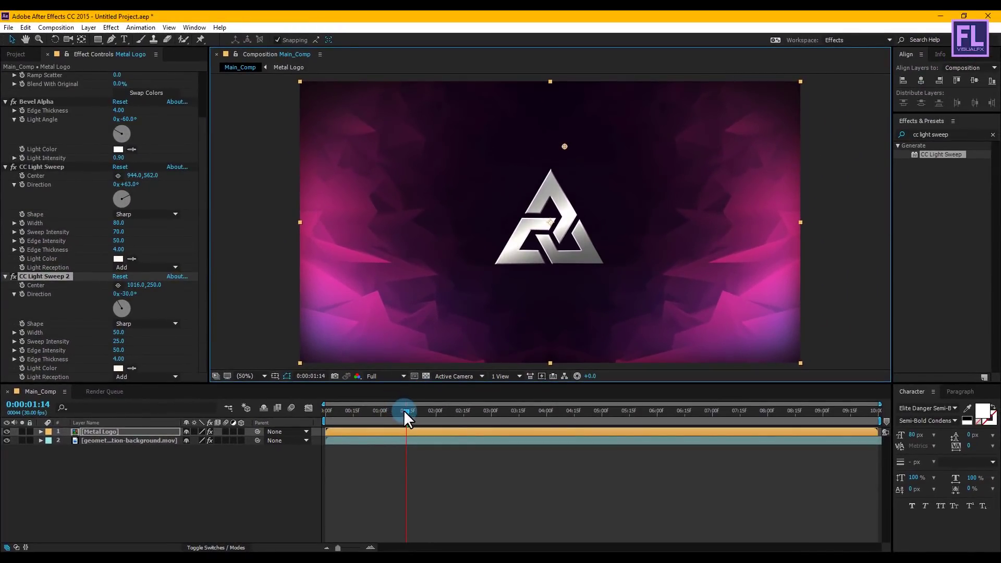
# Keyframe the second sweep's Center at 0:00:03:00 and shift it left at 0:00:05:01.
pyautogui.moveTo(403, 410); pyautogui.dragTo(490, 411)
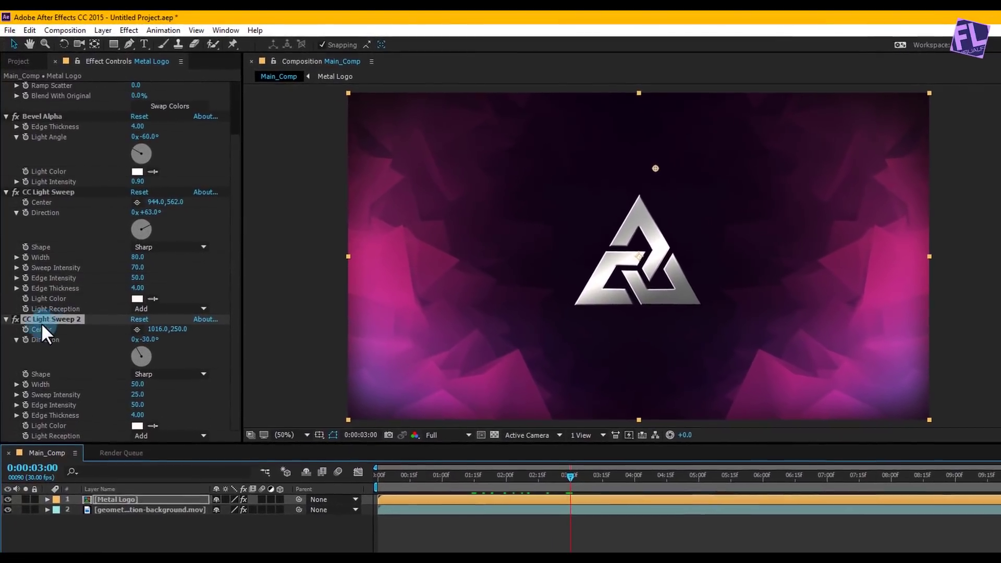
pyautogui.click(26, 329)
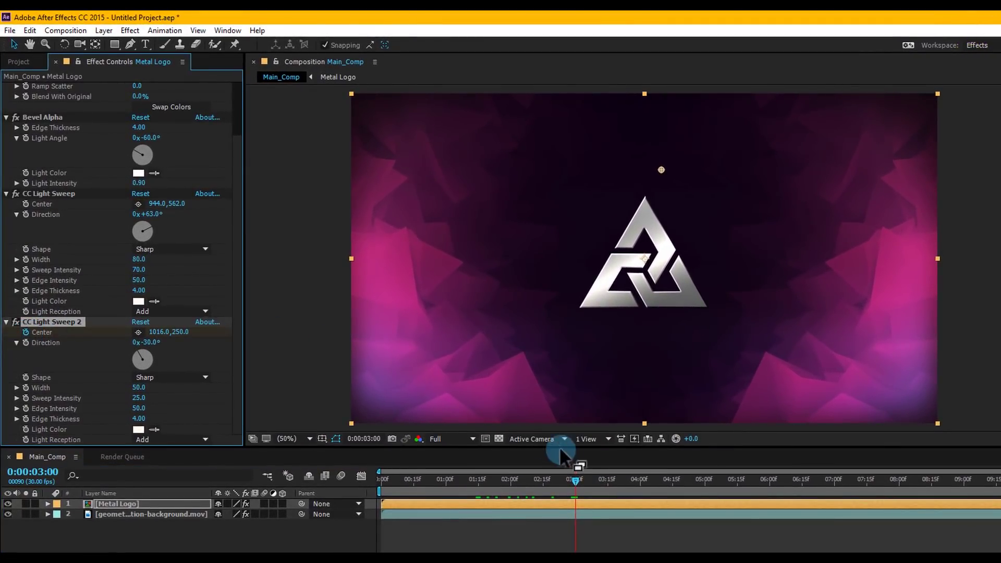
pyautogui.moveTo(574, 480); pyautogui.dragTo(709, 473)
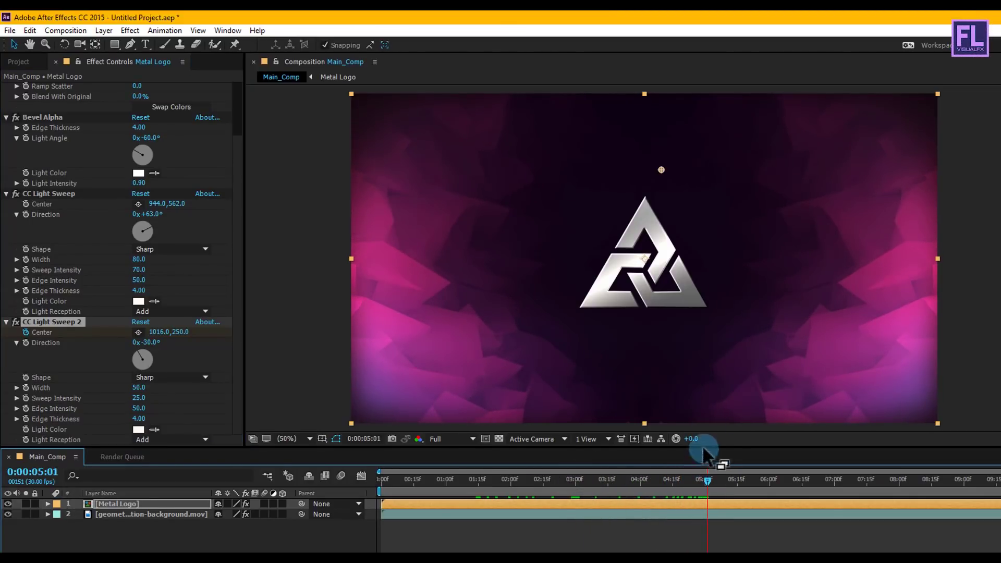
pyautogui.click(660, 165)
pyautogui.moveTo(660, 165); pyautogui.dragTo(590, 204)
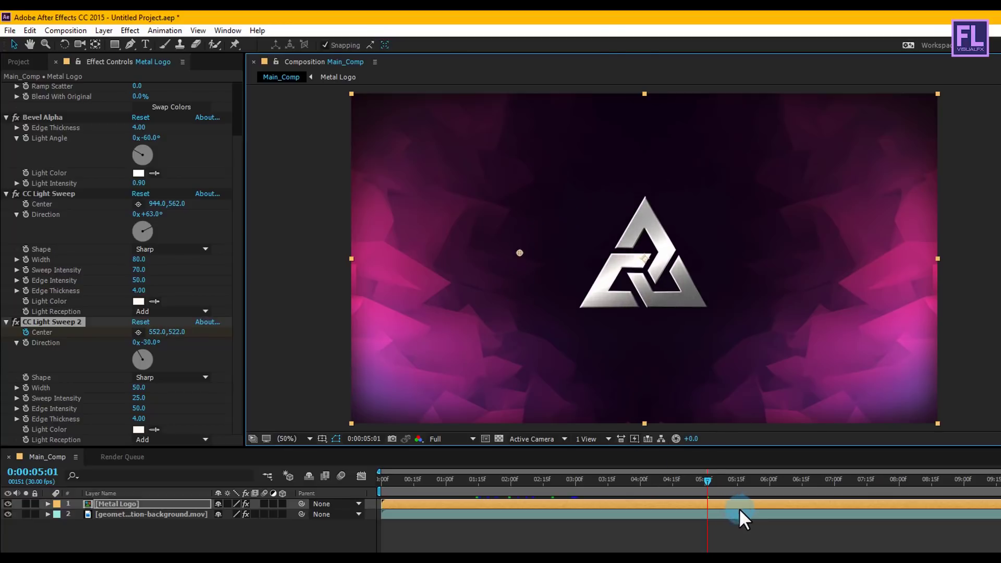
pyautogui.moveTo(704, 479); pyautogui.dragTo(611, 483)
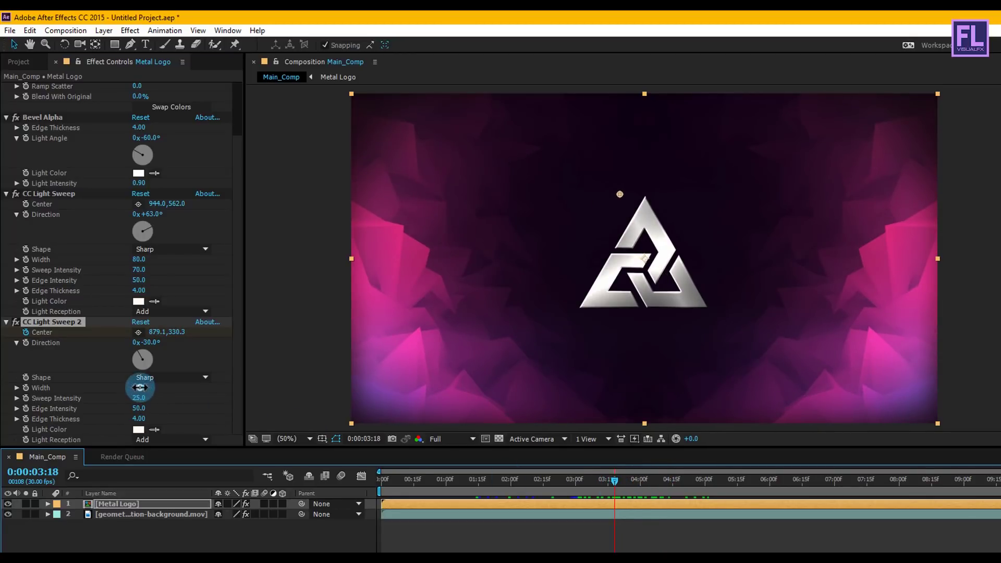
# Set the second sweep's Width to 30 and preview it around the 3-second mark.
pyautogui.write('30')
pyautogui.press('Return')
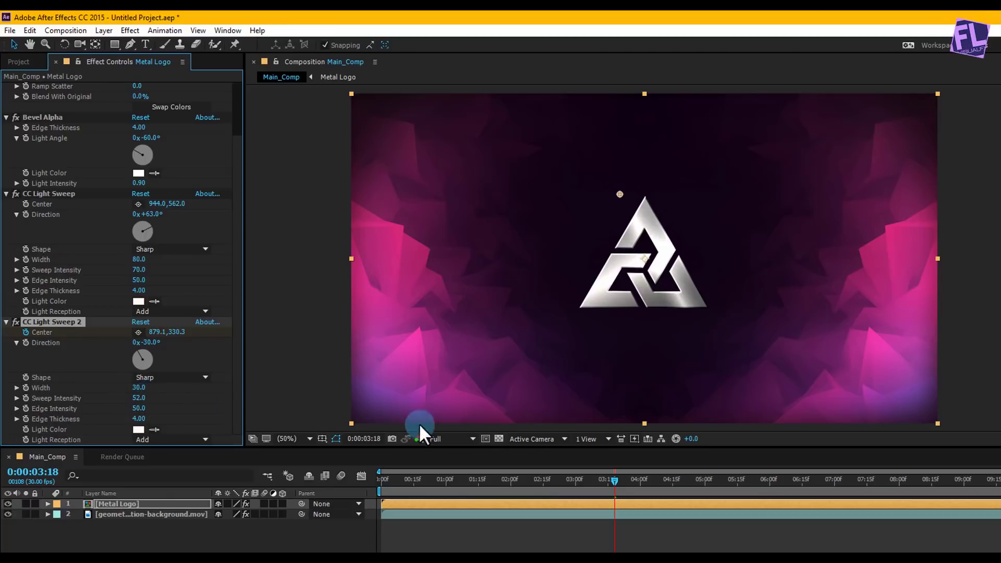
pyautogui.moveTo(623, 480); pyautogui.dragTo(595, 463)
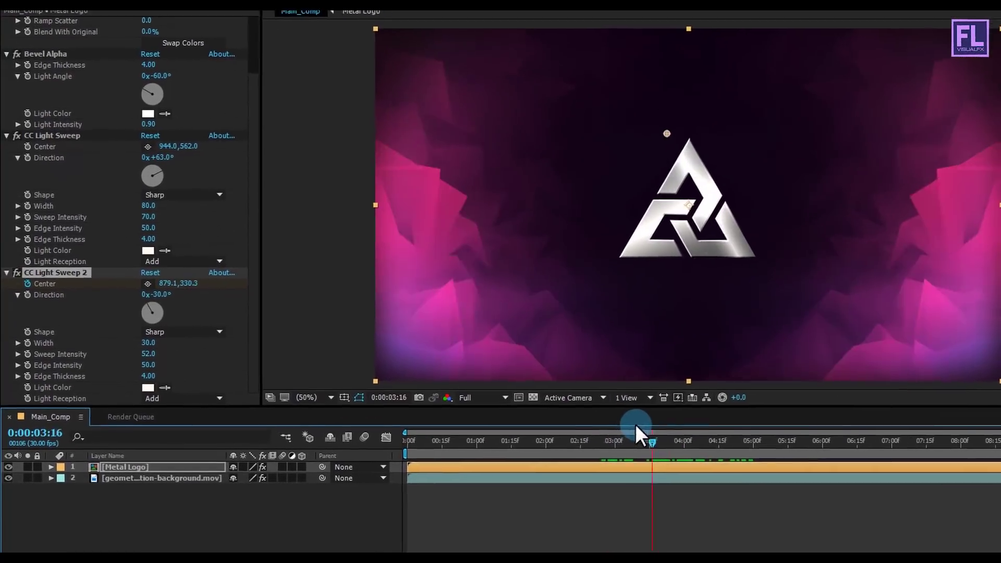
pyautogui.moveTo(635, 425); pyautogui.dragTo(593, 433)
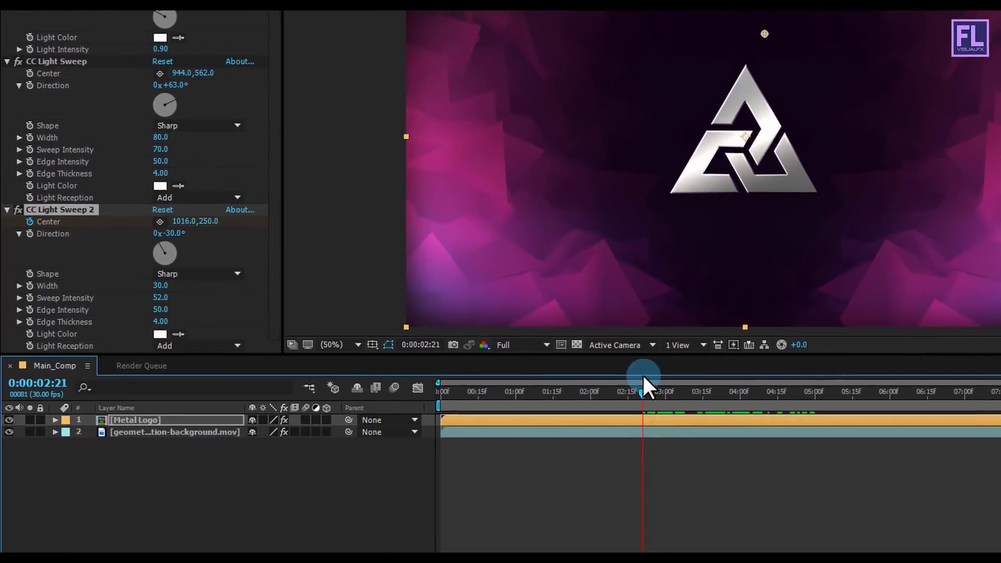
# Apply Easy Ease (F9) to both Center keyframes of the second light sweep.
pyautogui.click(118, 467)
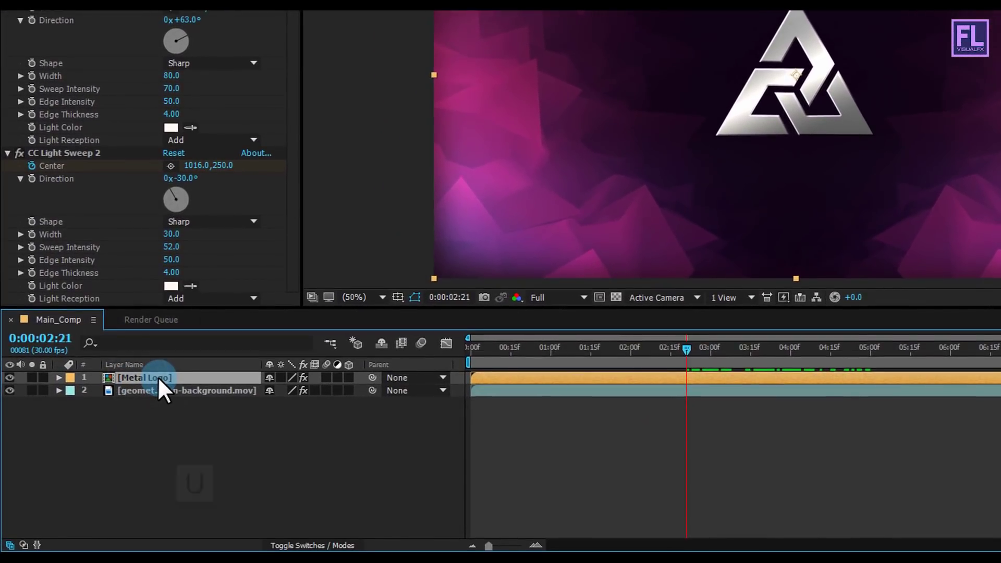
pyautogui.press('u')
pyautogui.moveTo(928, 390); pyautogui.dragTo(696, 409)
pyautogui.press('F9')
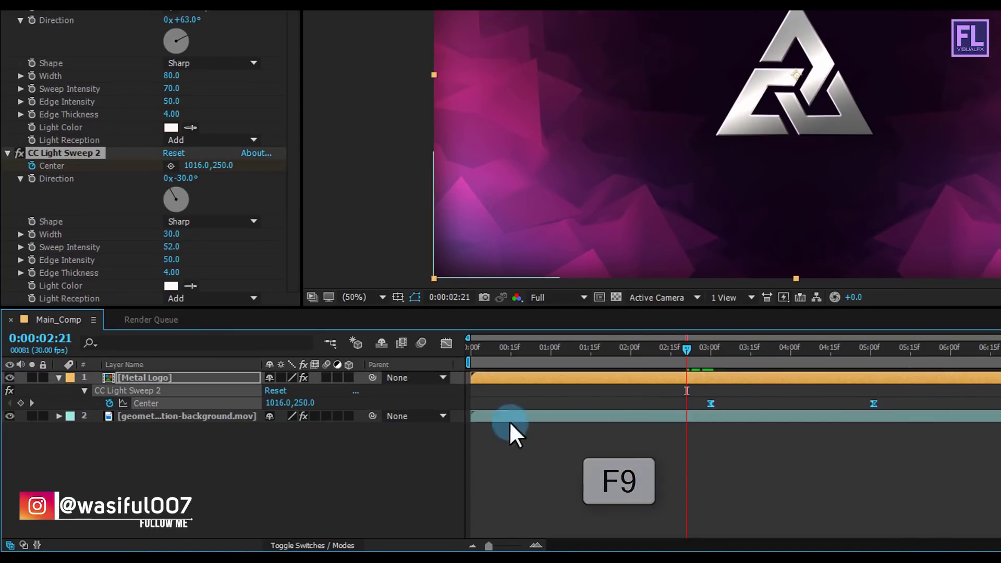
pyautogui.click(58, 376)
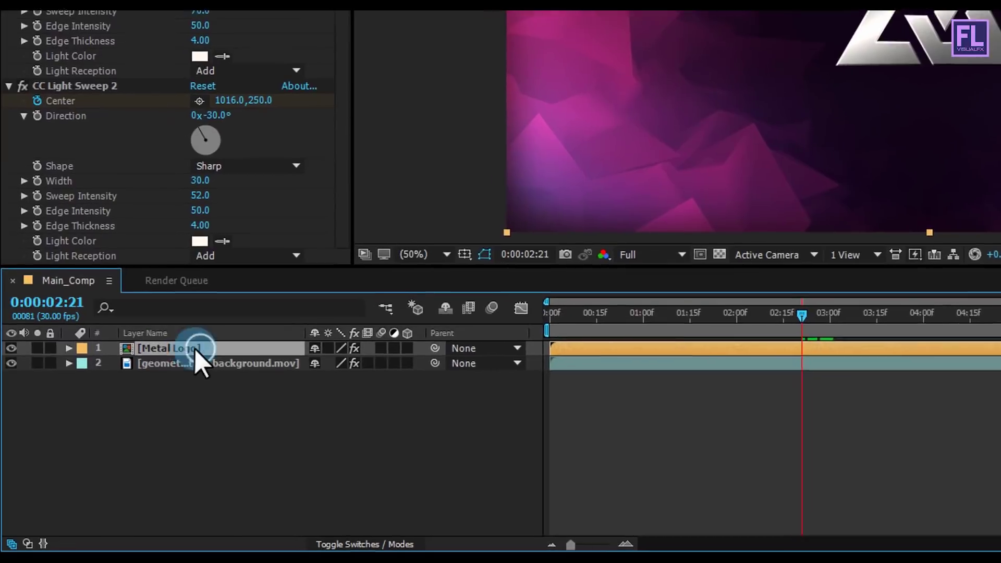
# Duplicate Metal Logo, delete all effects from the copy and rename it Stroke.
pyautogui.click(156, 379)
pyautogui.hotkey('ctrl', 'd')
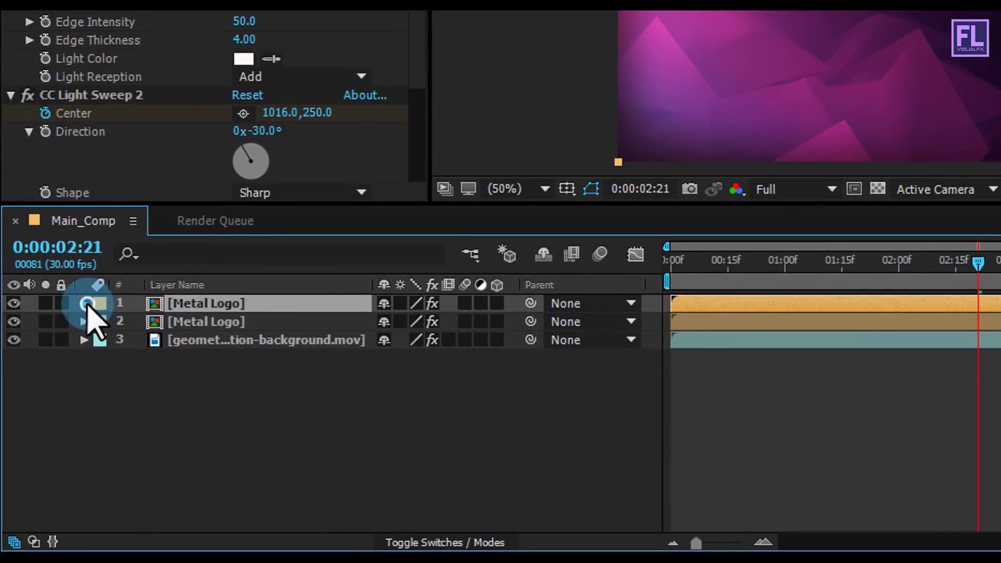
pyautogui.click(84, 303)
pyautogui.click(141, 323)
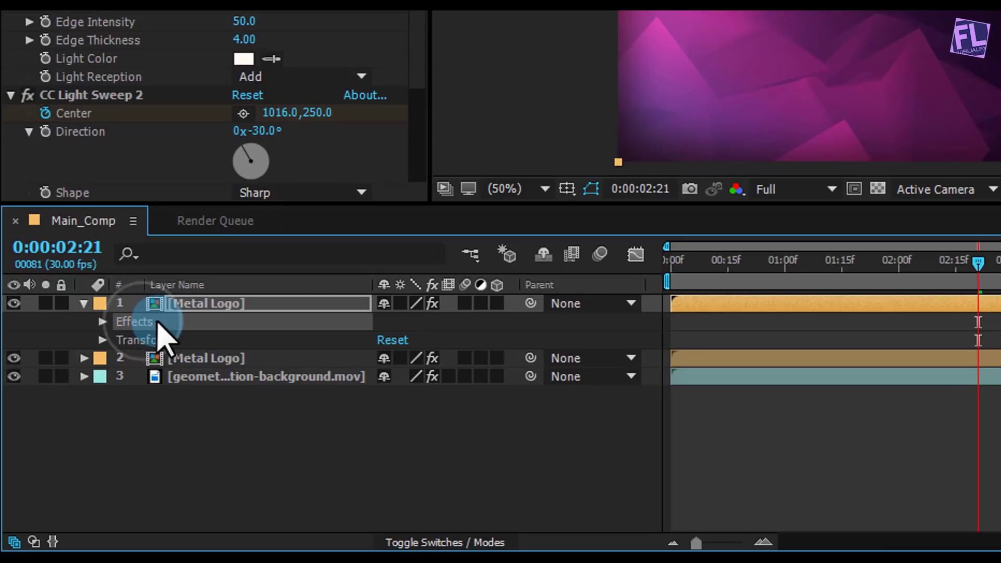
pyautogui.press('Delete')
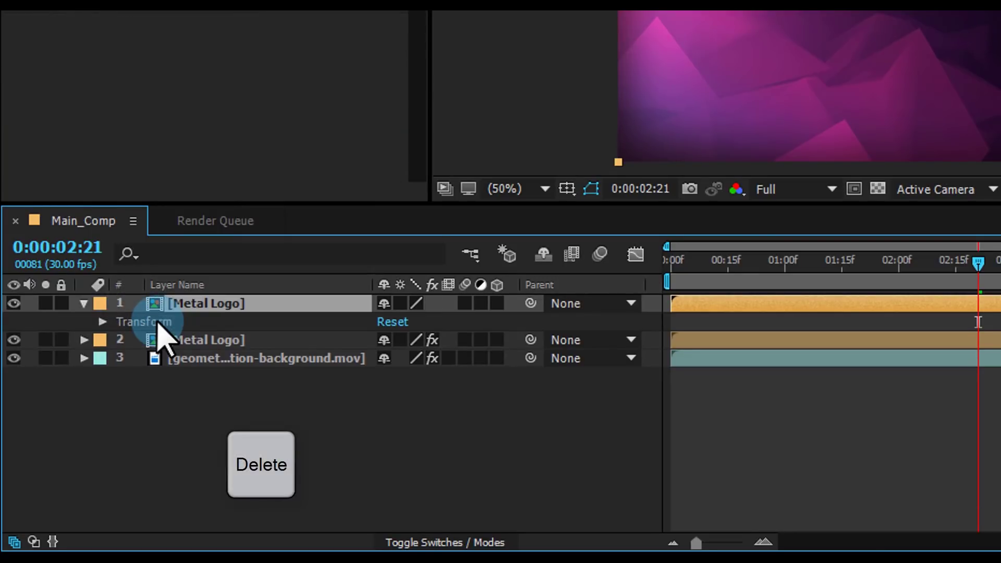
pyautogui.click(84, 303)
pyautogui.press('Return')
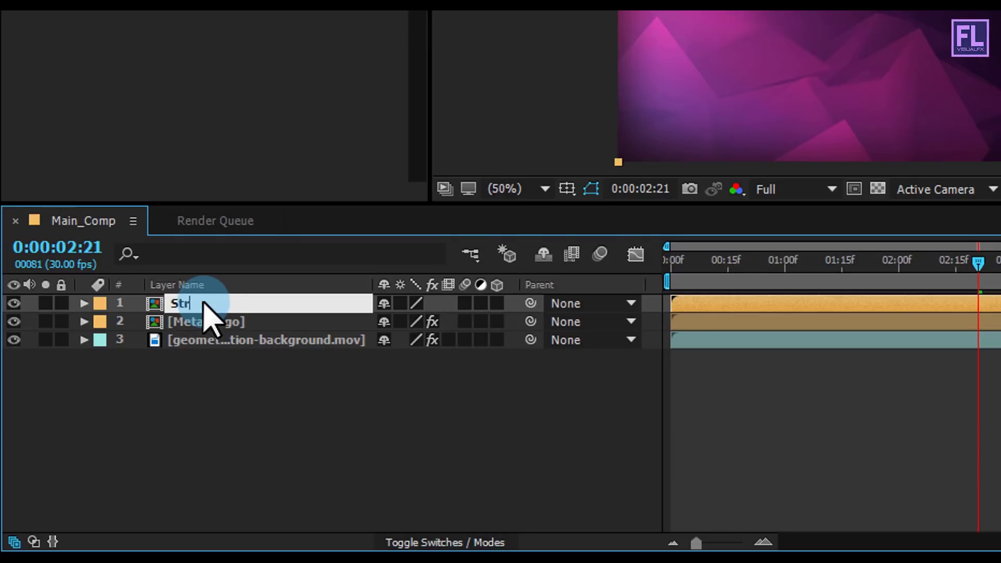
pyautogui.write('Stroke')
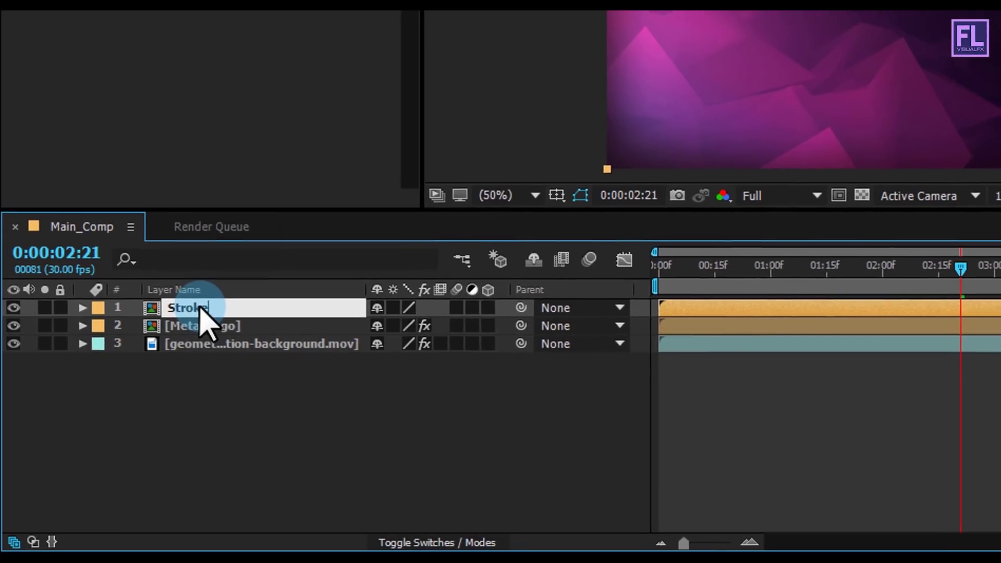
pyautogui.press('Return')
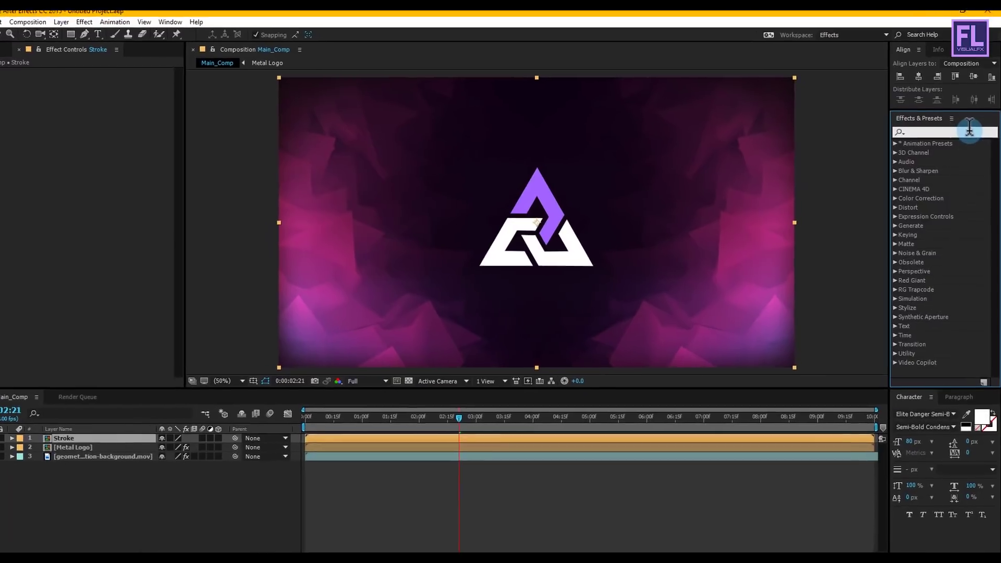
# Apply the Vegas effect to the Stroke layer, solo it, and set Vegas to render the stroke only.
pyautogui.write('vega')
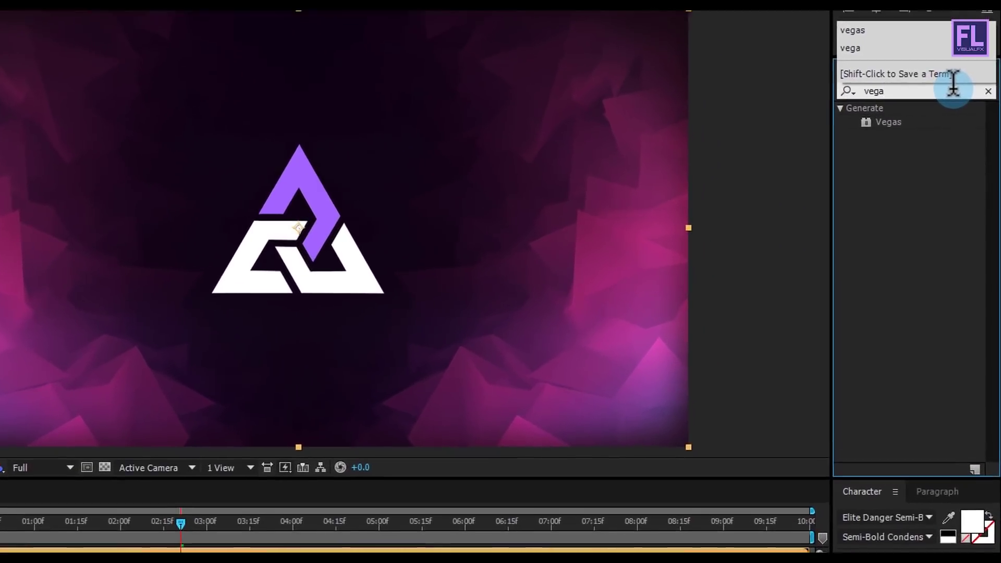
pyautogui.moveTo(863, 111)
pyautogui.mouseDown()
pyautogui.moveTo(637, 229)
pyautogui.moveTo(0, 496)
pyautogui.moveTo(0, 562)
pyautogui.mouseUp()
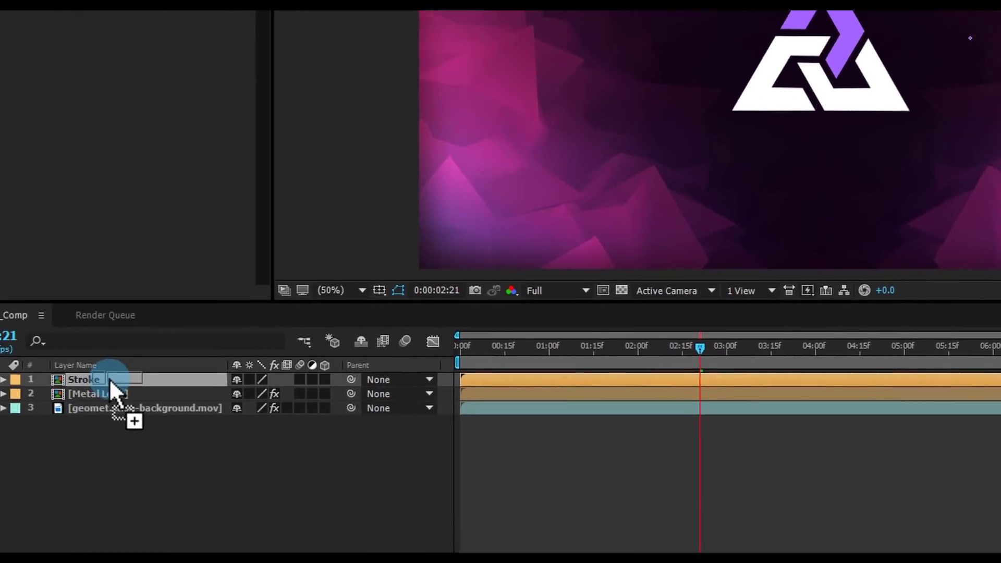
pyautogui.moveTo(109, 378); pyautogui.dragTo(109, 379)
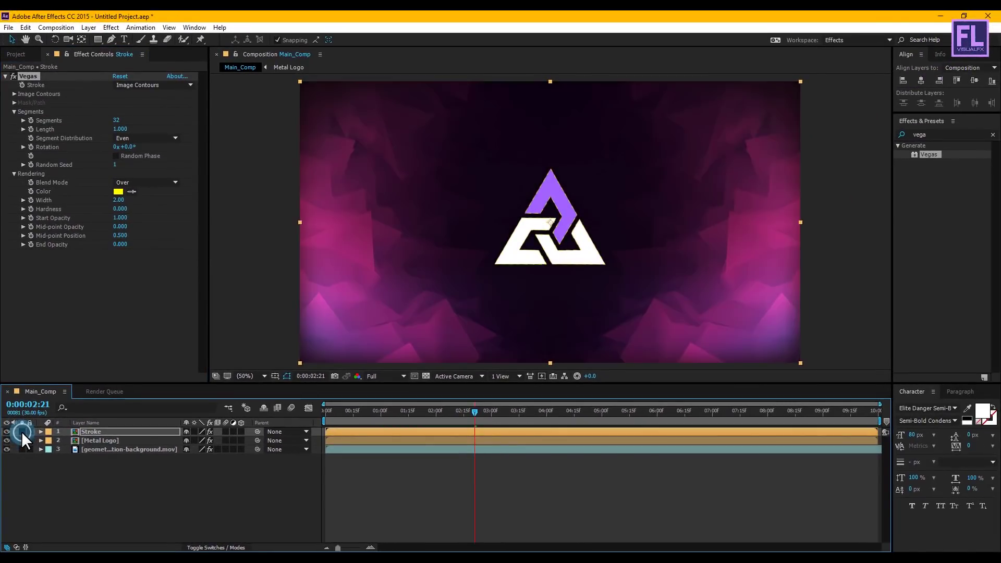
pyautogui.click(21, 431)
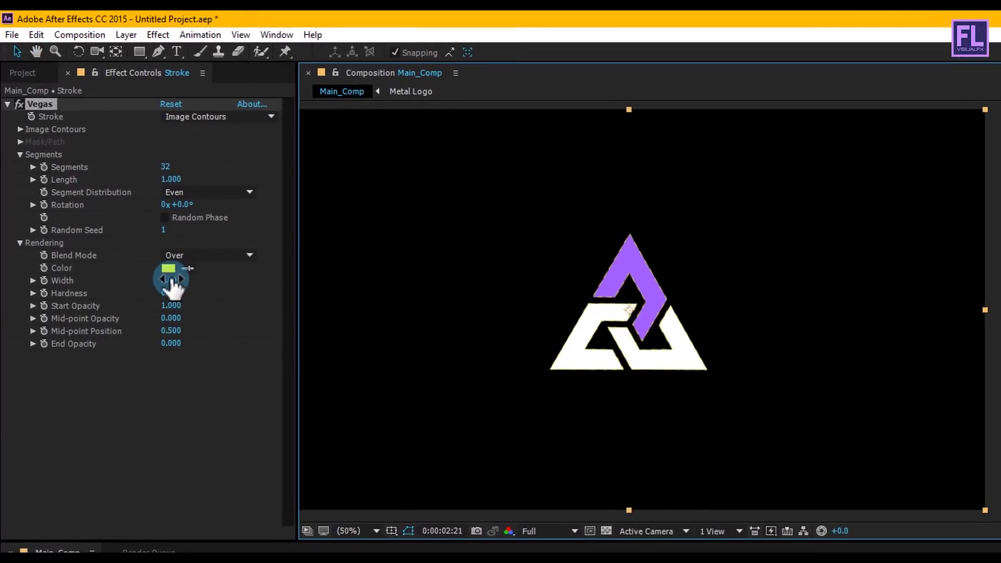
pyautogui.click(175, 257)
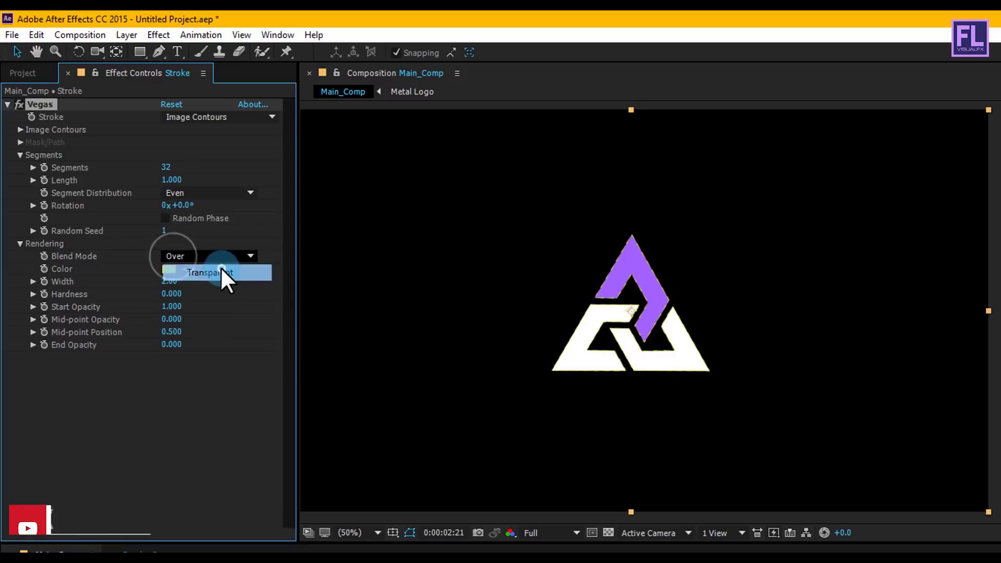
pyautogui.click(220, 268)
# Make the Vegas stroke white, reduce it to one segment, and set mid-point opacity to -0.400.
pyautogui.click(168, 269)
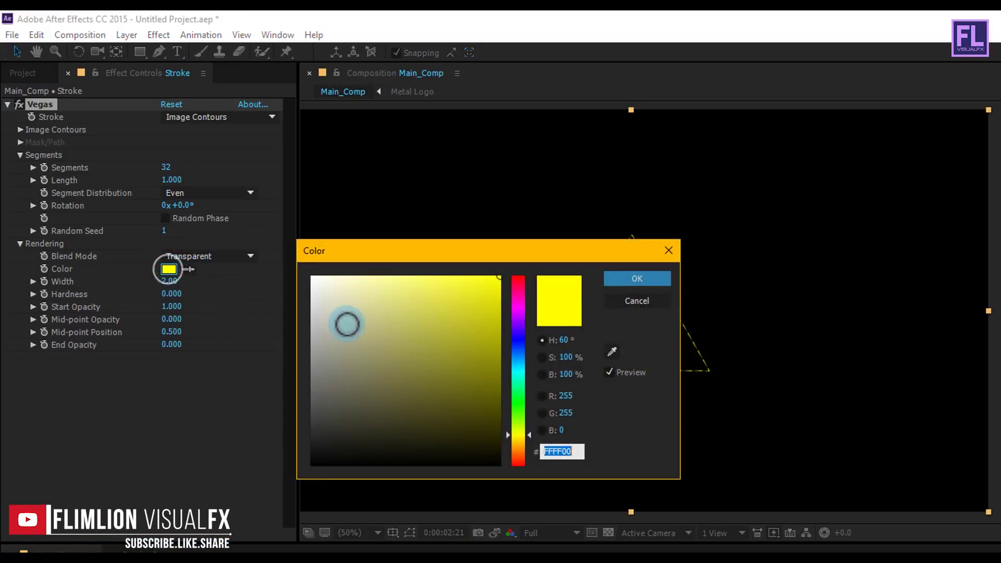
pyautogui.click(651, 280)
pyautogui.click(217, 191)
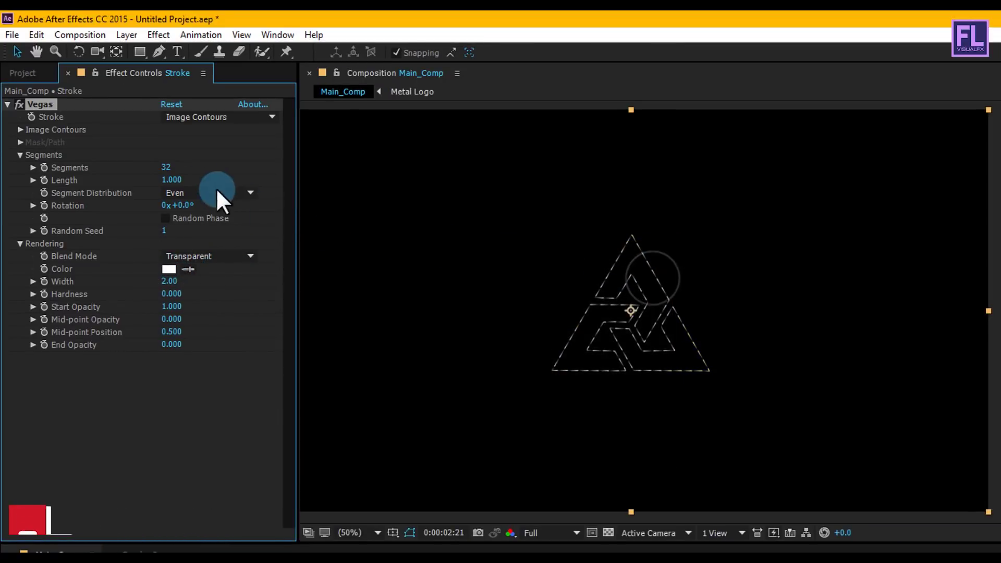
pyautogui.moveTo(166, 166); pyautogui.dragTo(106, 162)
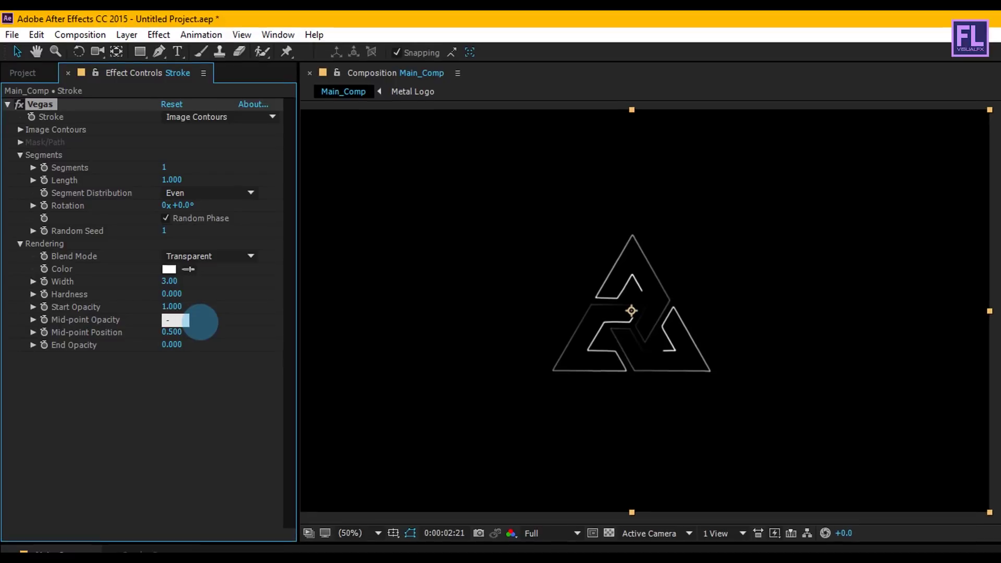
pyautogui.write('.400')
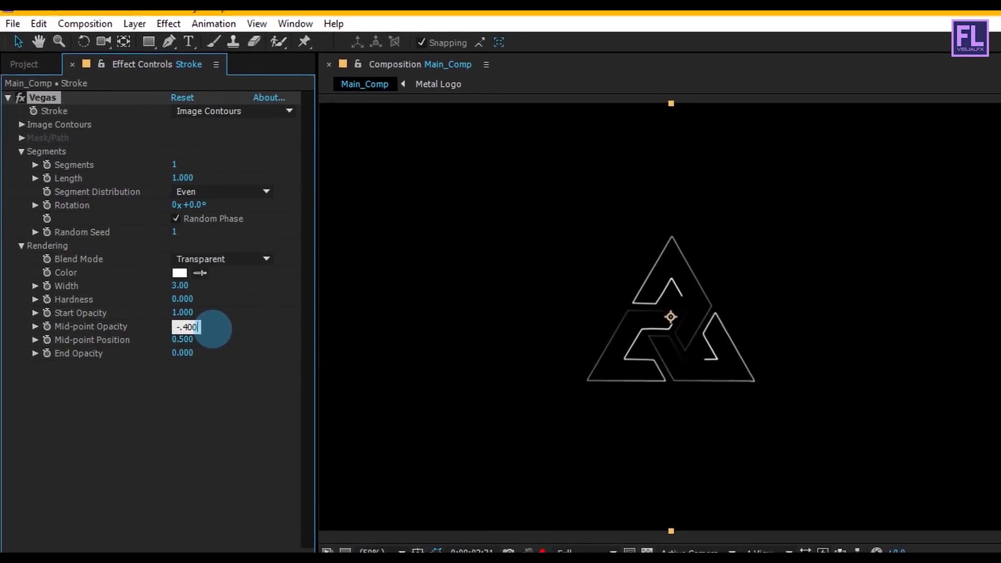
pyautogui.press('Return')
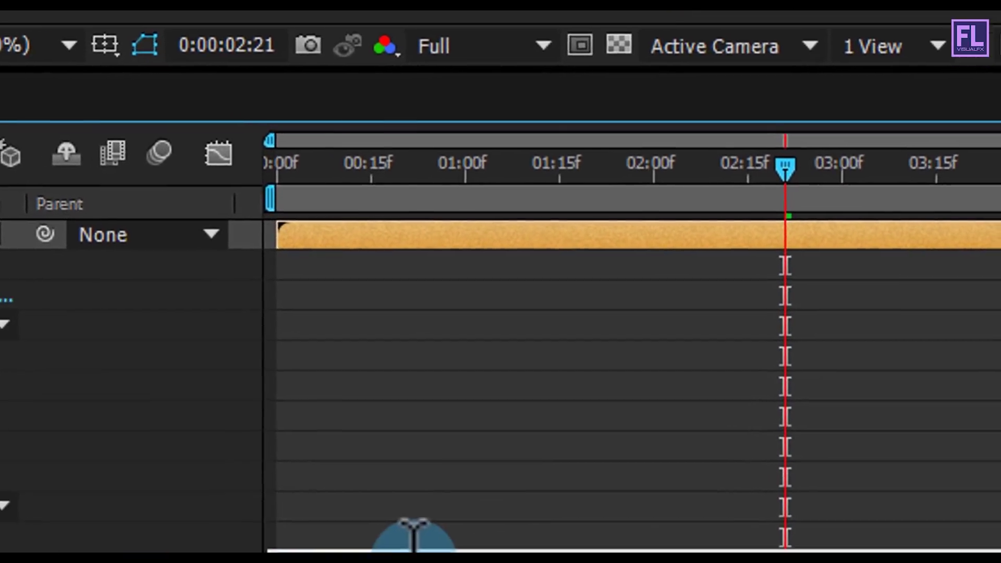
# Drive the Vegas rotation with the expression time*150 and preview the spinning stroke.
pyautogui.click(357, 480)
pyautogui.write('time*15')
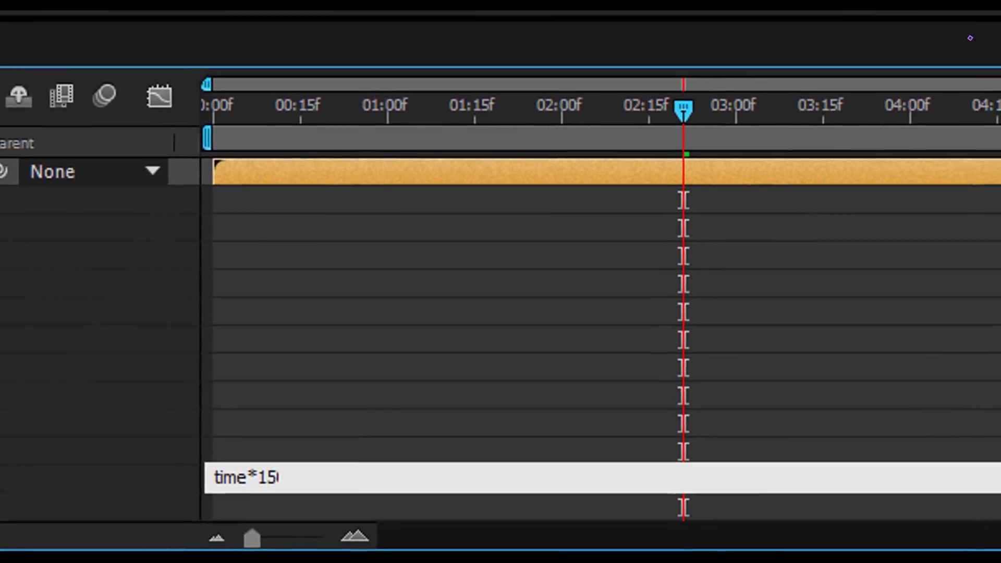
pyautogui.write('0')
pyautogui.press('KP_Enter')
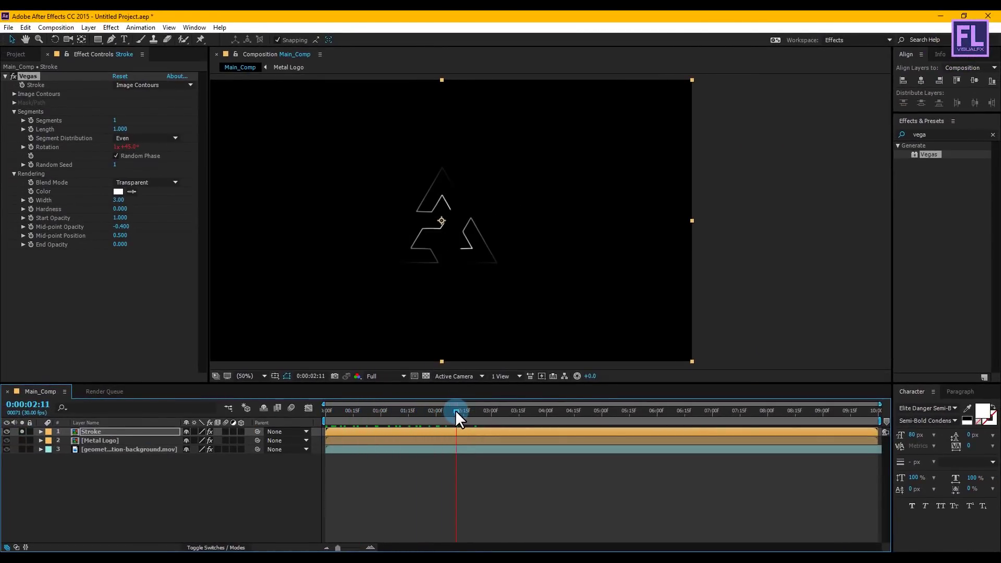
pyautogui.moveTo(386, 411); pyautogui.dragTo(453, 425)
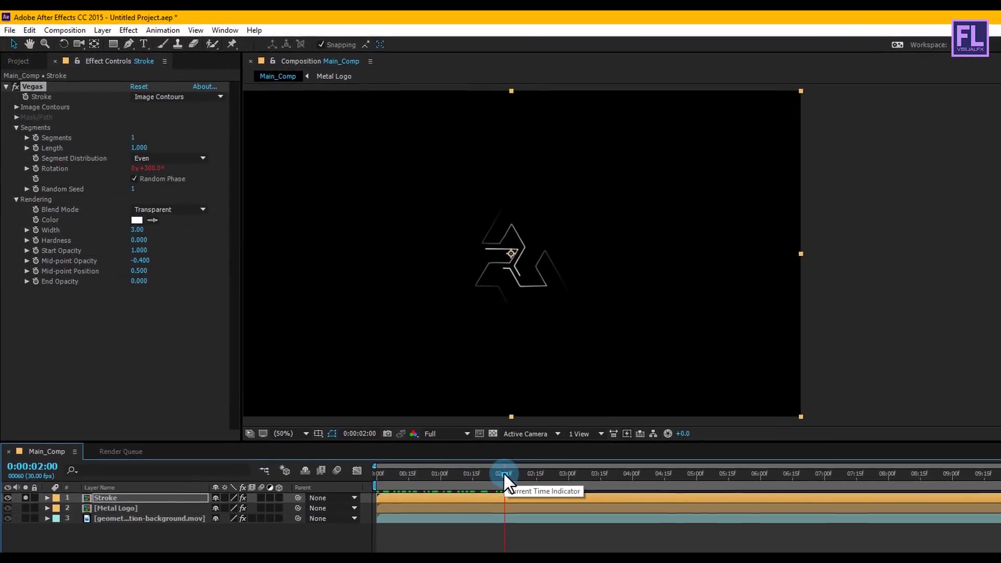
# Keyframe Vegas Start Opacity down to 0 at 3:00 and scrub to preview the fade.
pyautogui.click(35, 251)
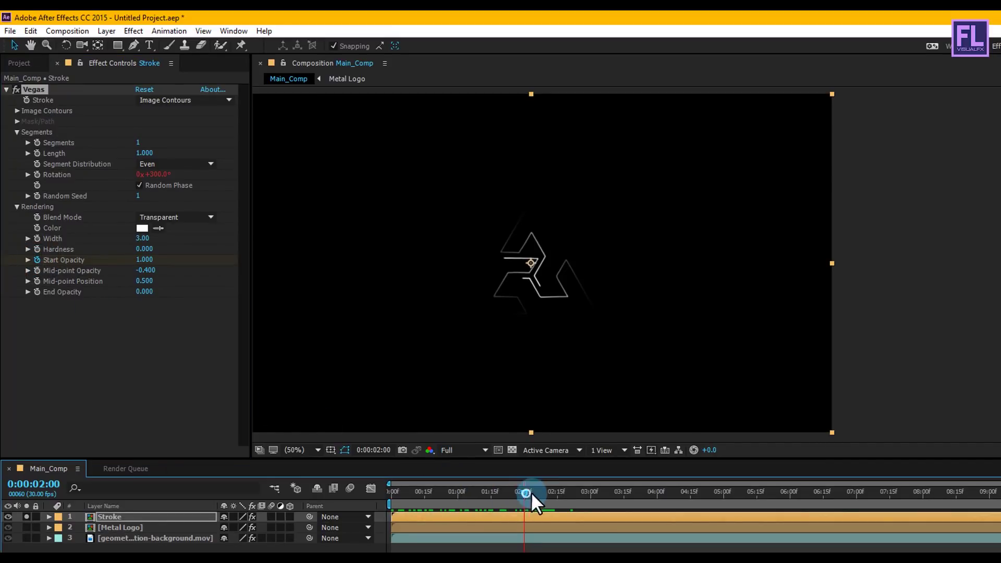
pyautogui.moveTo(592, 491); pyautogui.dragTo(594, 493)
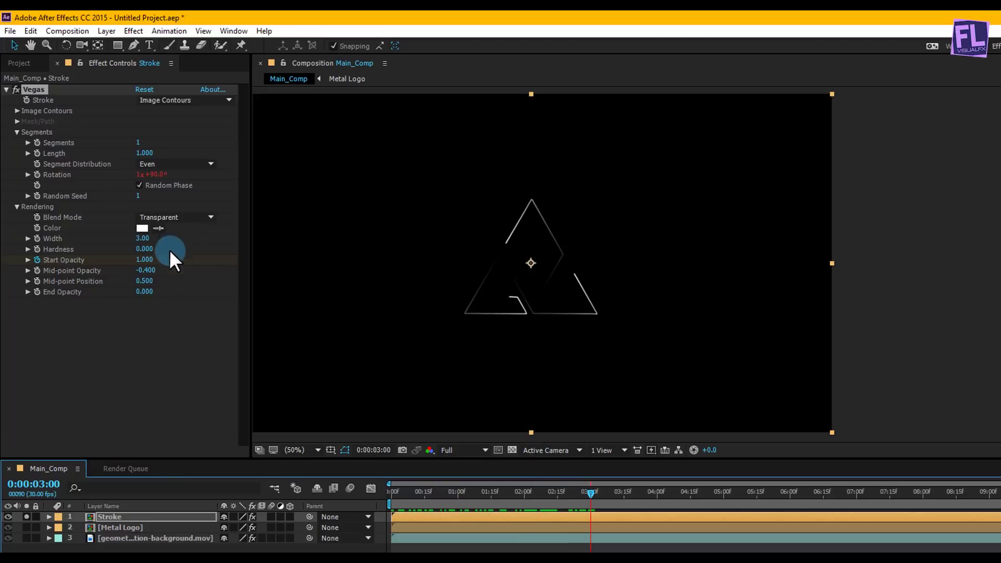
pyautogui.moveTo(148, 260); pyautogui.dragTo(75, 260)
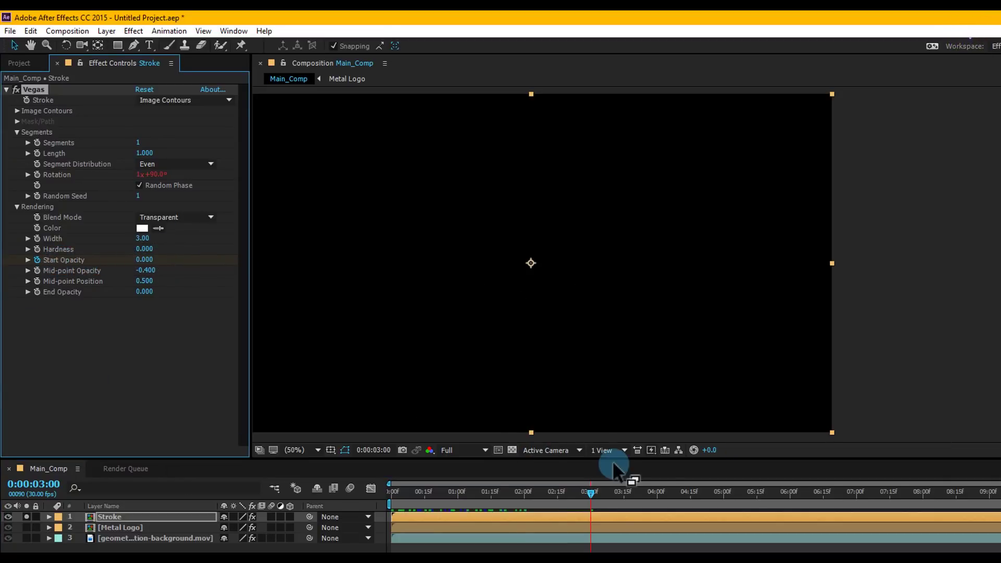
pyautogui.moveTo(574, 493); pyautogui.dragTo(499, 493)
pyautogui.moveTo(399, 489)
pyautogui.mouseDown()
pyautogui.moveTo(358, 489)
pyautogui.moveTo(592, 488)
pyautogui.mouseUp()
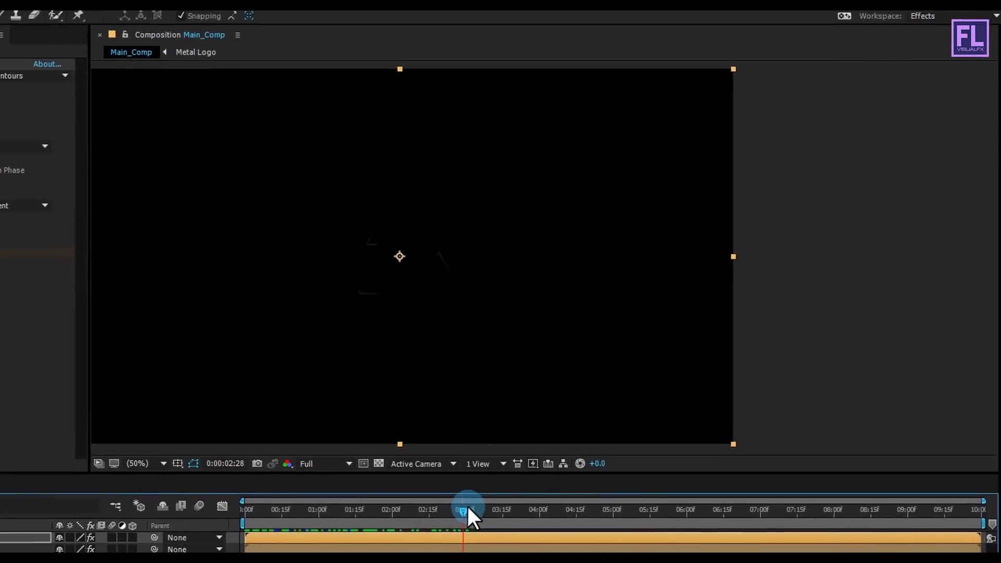
pyautogui.moveTo(467, 508); pyautogui.dragTo(365, 508)
# Apply CC Radial Fast Blur to the Stroke layer with Zoom set to Brightest and Amount 70.
pyautogui.click(982, 269)
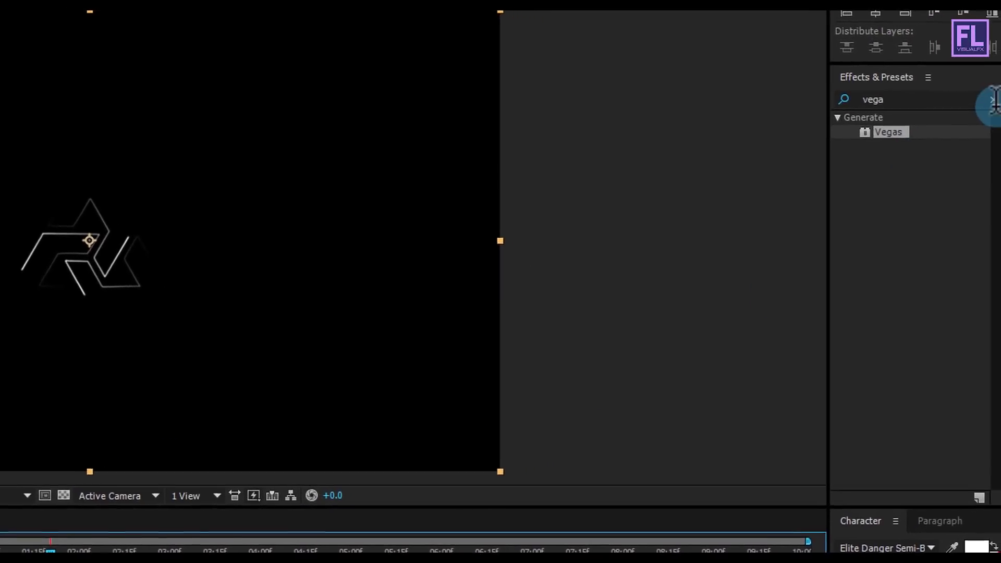
pyautogui.click(998, 105)
pyautogui.write('c')
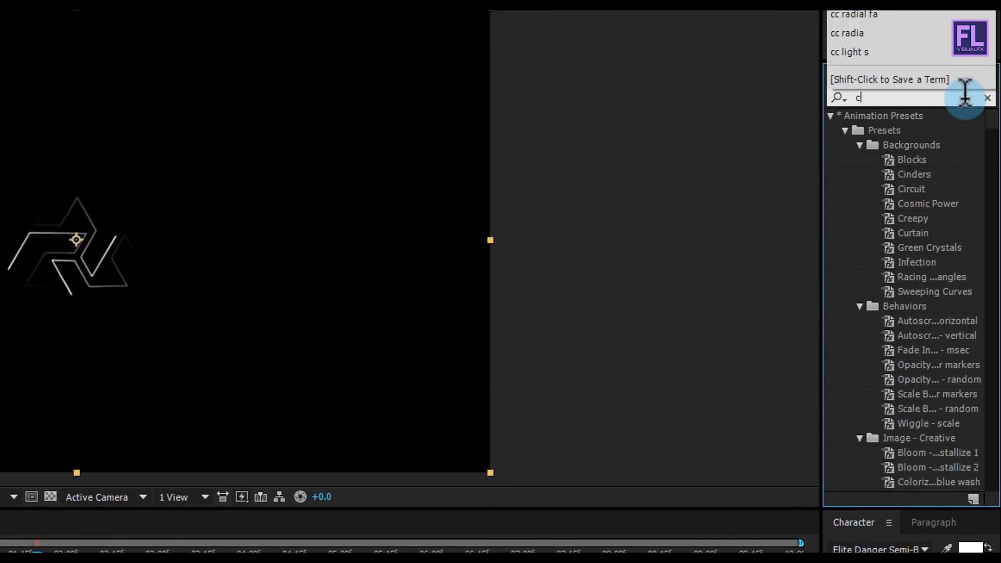
pyautogui.write('c radi')
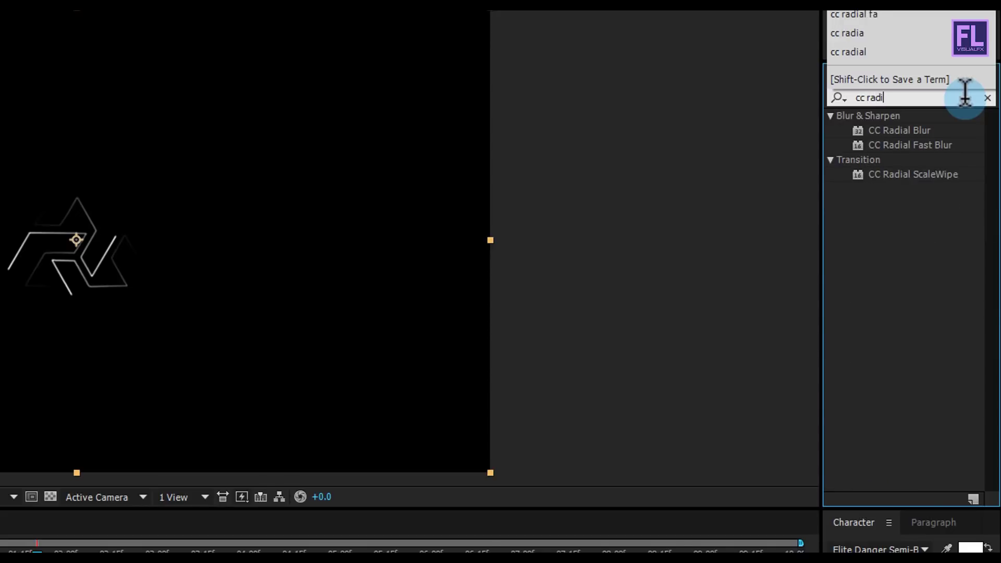
pyautogui.write('al fast')
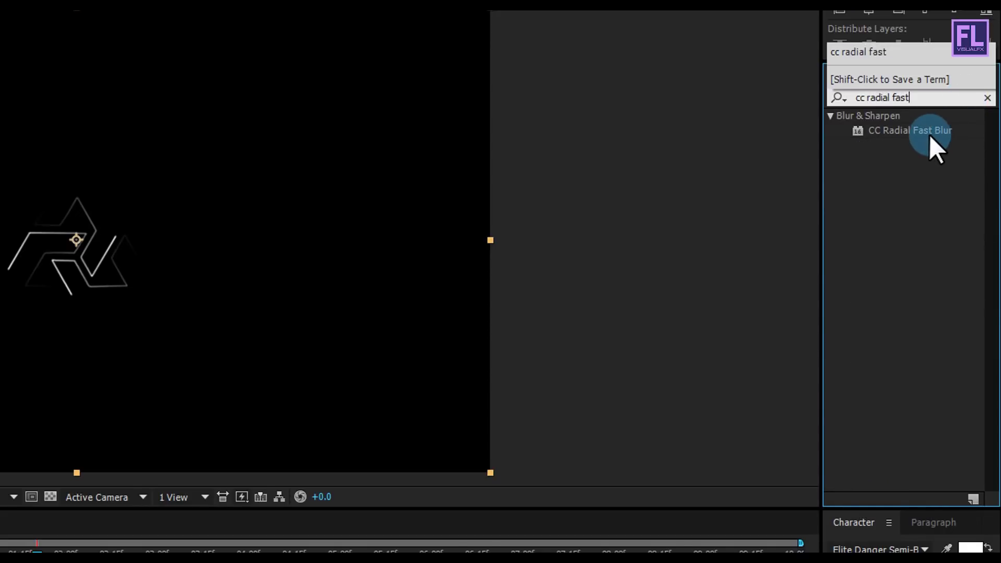
pyautogui.moveTo(930, 135)
pyautogui.mouseDown()
pyautogui.moveTo(56, 402)
pyautogui.moveTo(219, 325)
pyautogui.moveTo(212, 354)
pyautogui.mouseUp()
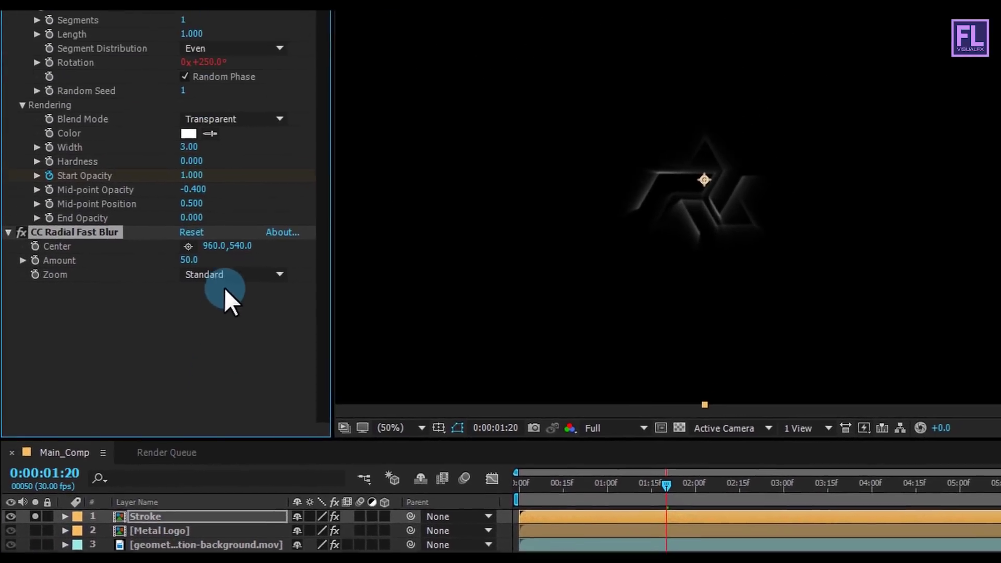
pyautogui.click(270, 50)
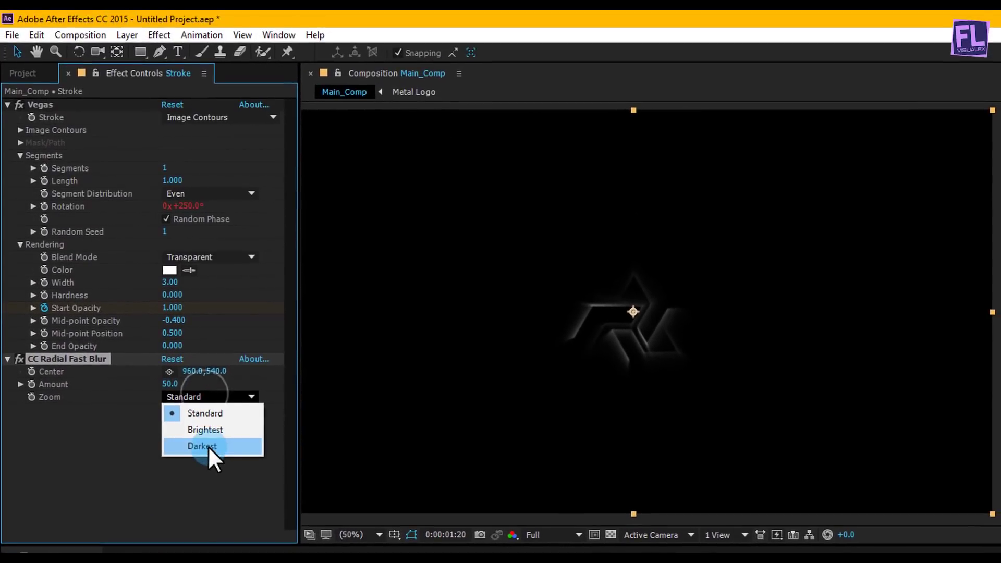
pyautogui.click(208, 445)
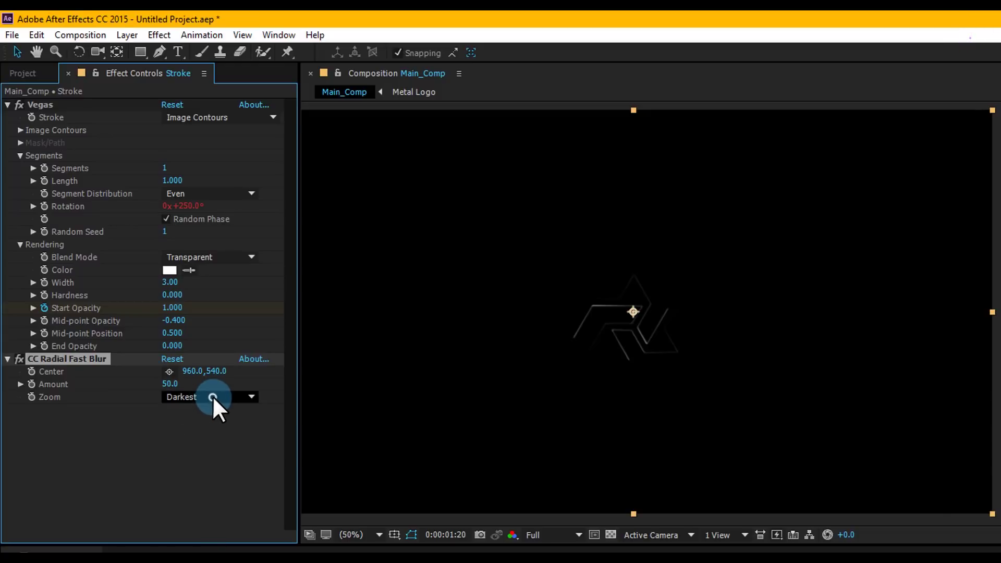
pyautogui.click(213, 397)
pyautogui.click(216, 427)
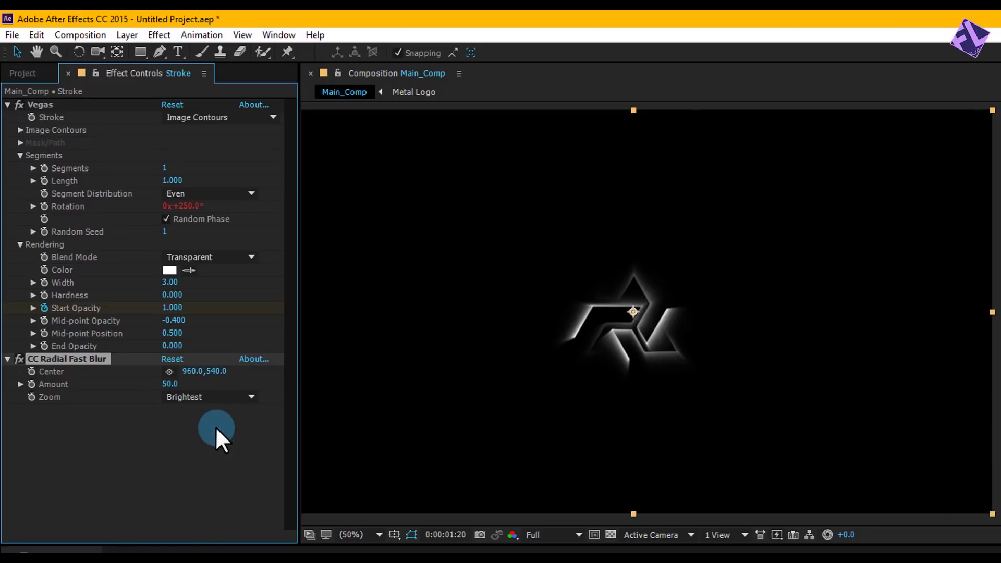
pyautogui.click(169, 384)
pyautogui.write('70')
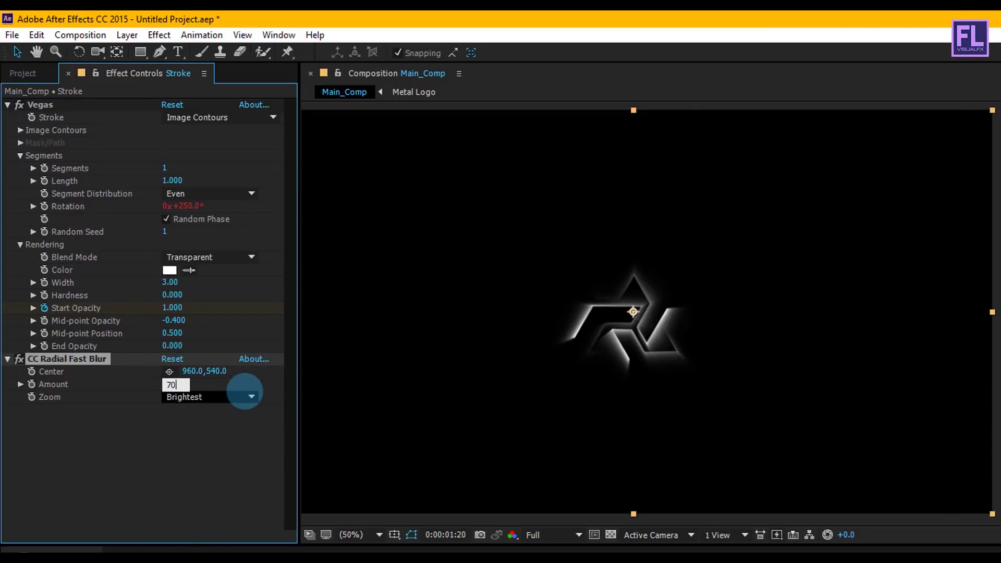
pyautogui.press('Return')
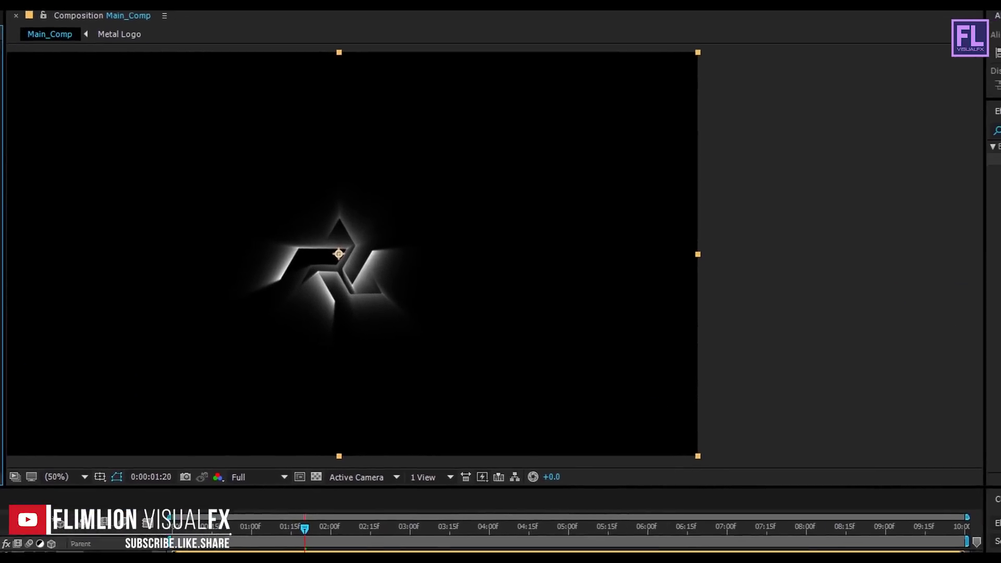
pyautogui.click(990, 110)
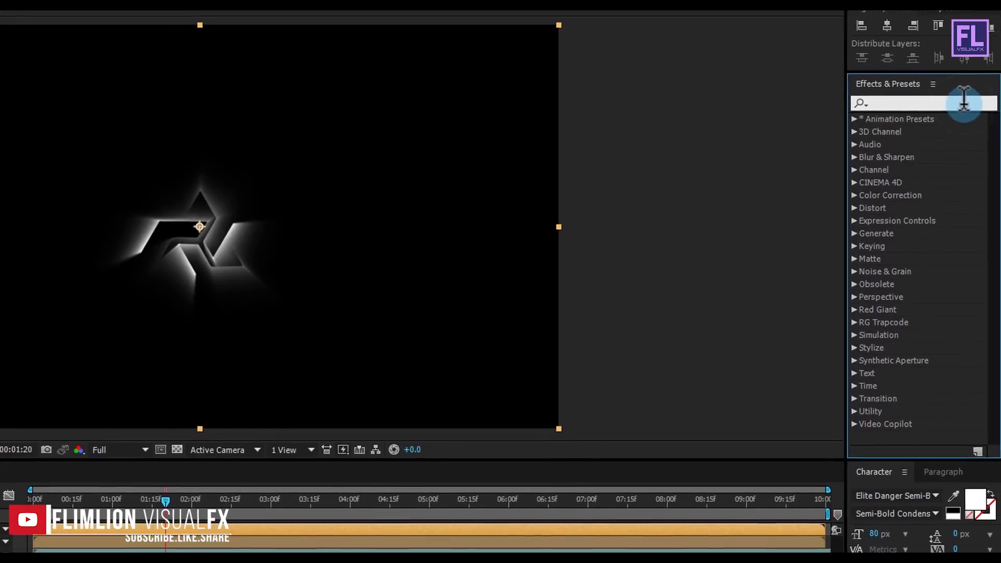
# Apply Glow to the Stroke layer, preview it around 2:01, and turn off Stroke's solo.
pyautogui.write('glo')
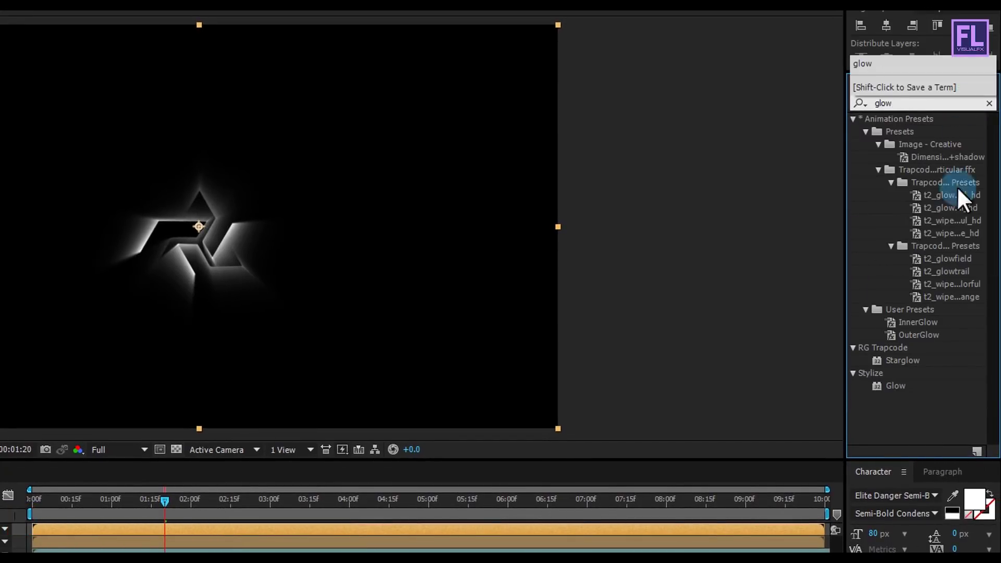
pyautogui.write('w')
pyautogui.moveTo(888, 387); pyautogui.dragTo(0, 470)
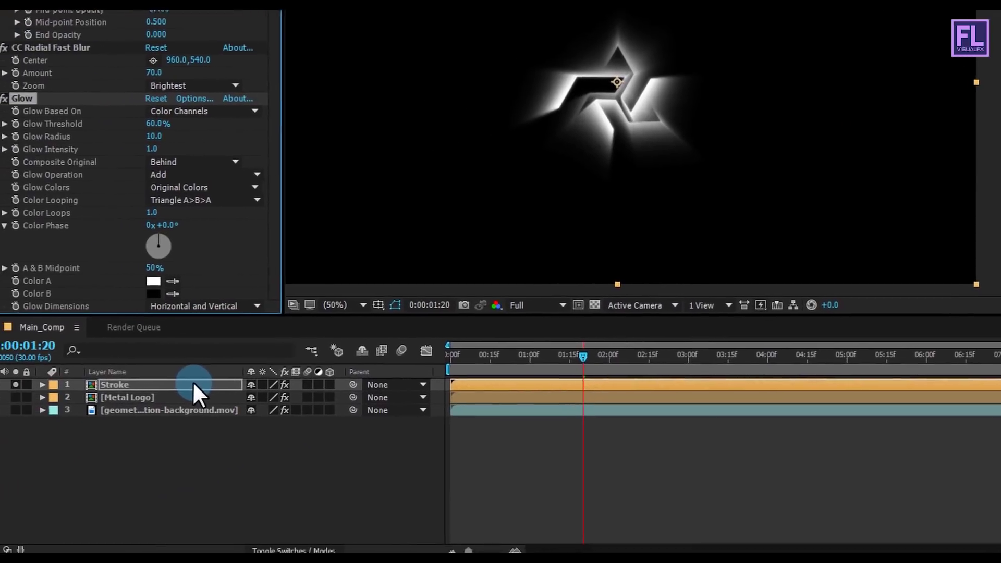
pyautogui.moveTo(642, 361); pyautogui.dragTo(519, 350)
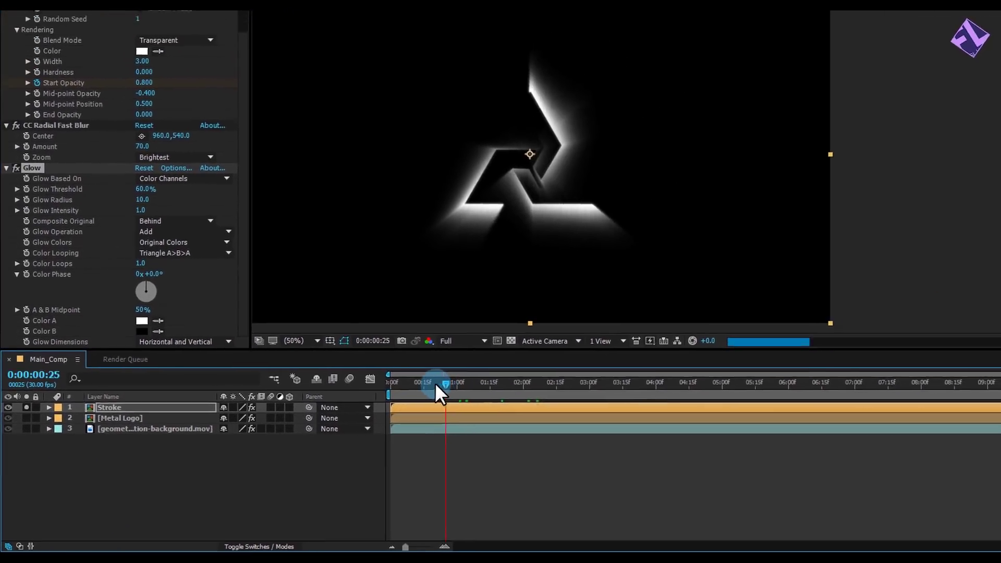
pyautogui.moveTo(437, 386); pyautogui.dragTo(509, 386)
pyautogui.moveTo(431, 409)
pyautogui.mouseDown()
pyautogui.moveTo(488, 408)
pyautogui.moveTo(437, 407)
pyautogui.mouseUp()
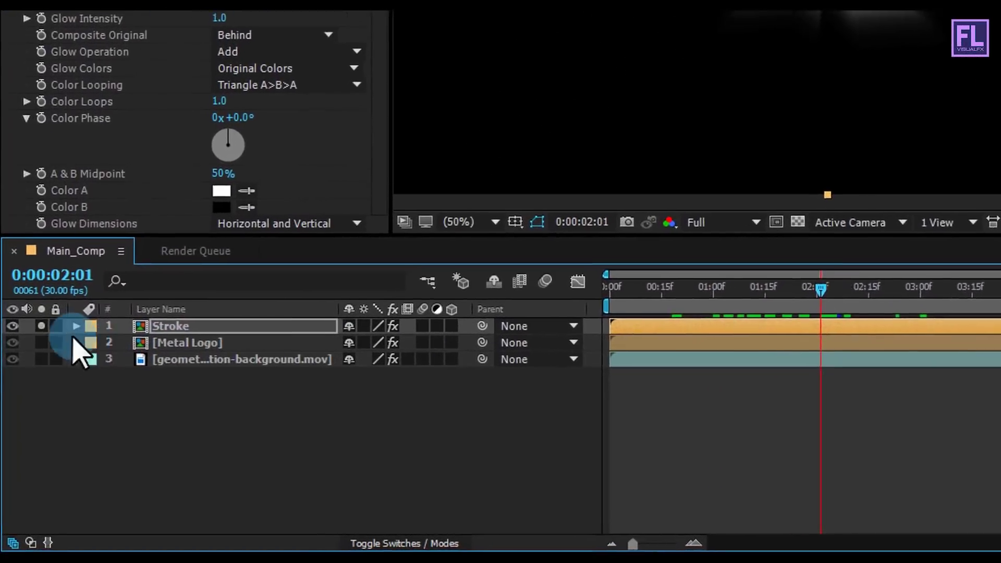
pyautogui.click(41, 326)
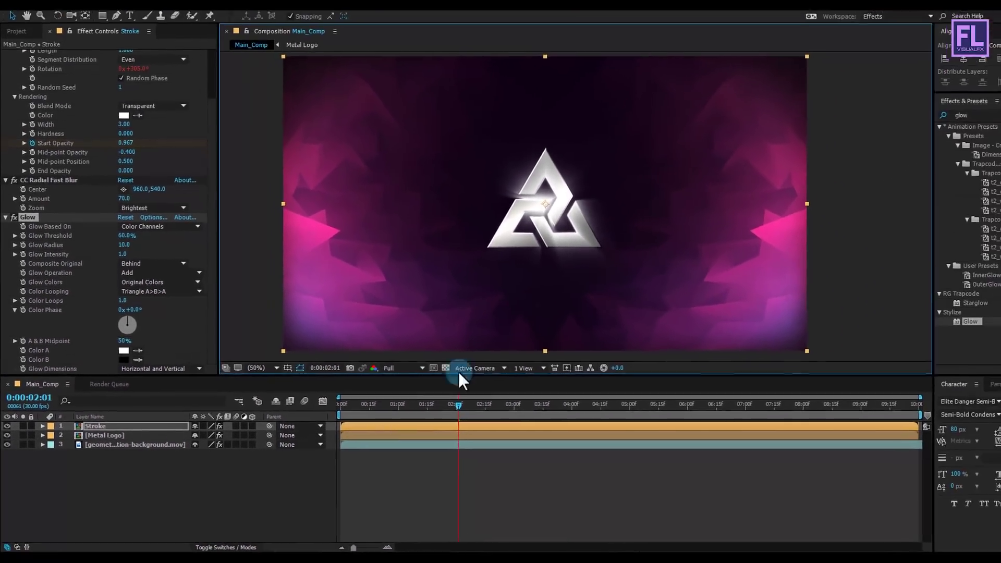
# Keyframe all three layers' Opacity from 0% at the start to 100% at 1:15.
pyautogui.click(104, 440)
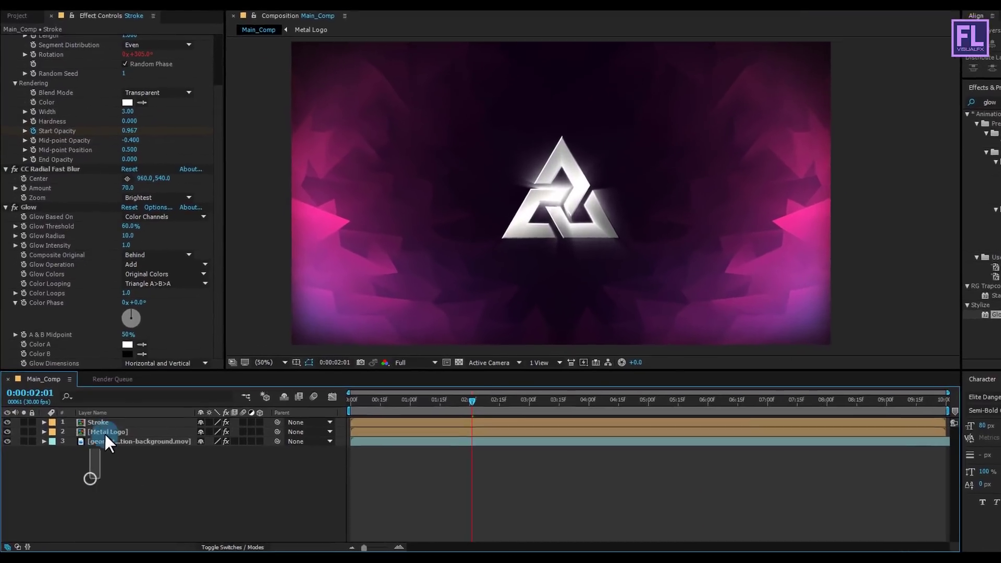
pyautogui.keyDown('shift'); pyautogui.click(100, 430); pyautogui.keyUp('shift')
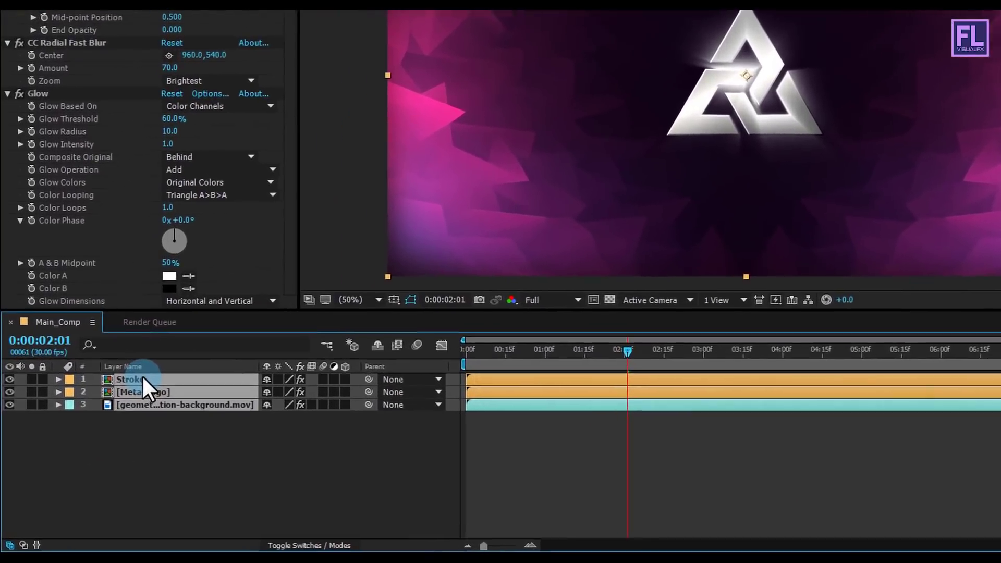
pyautogui.press('t')
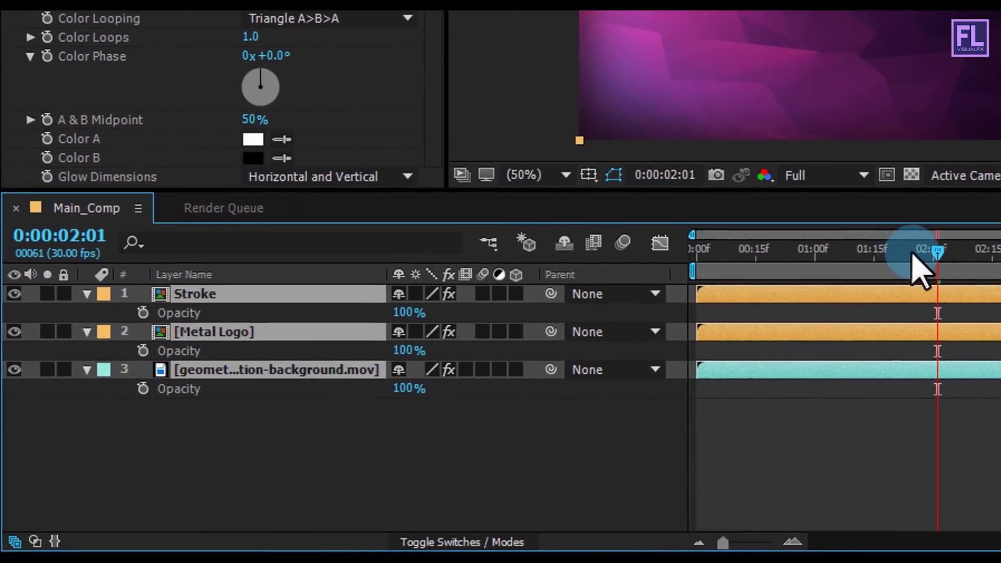
pyautogui.moveTo(912, 255); pyautogui.dragTo(673, 256)
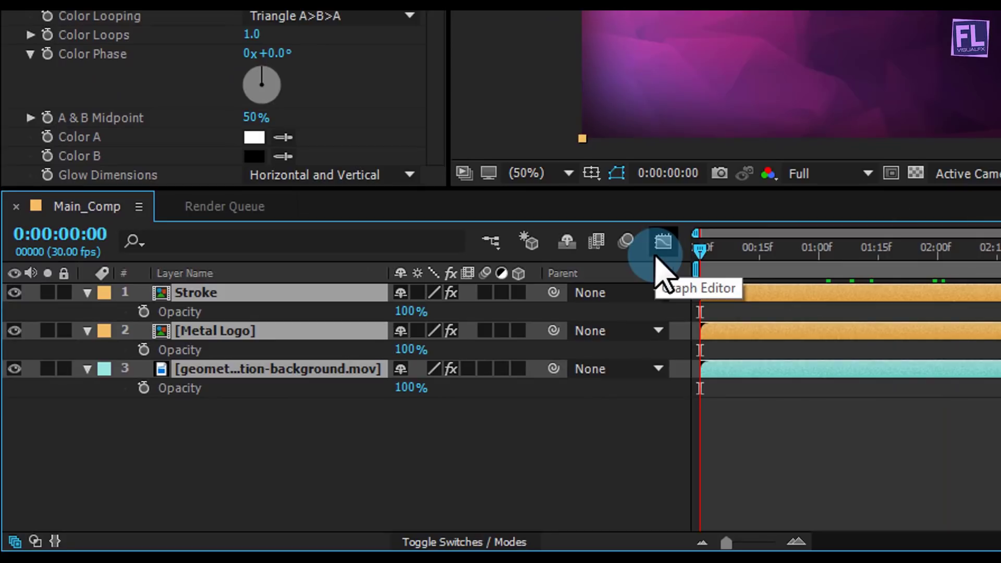
pyautogui.click(143, 312)
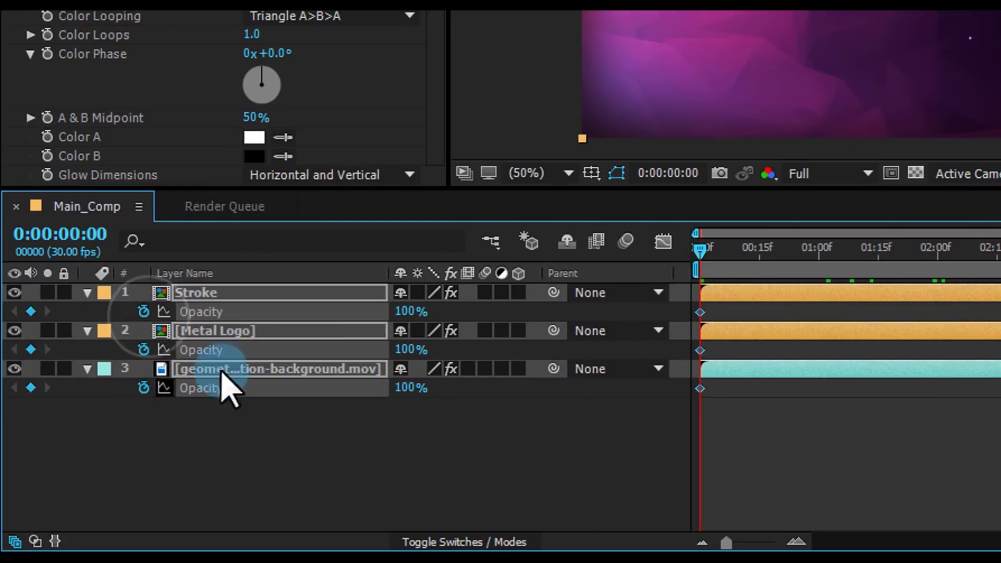
pyautogui.moveTo(342, 313); pyautogui.dragTo(292, 314)
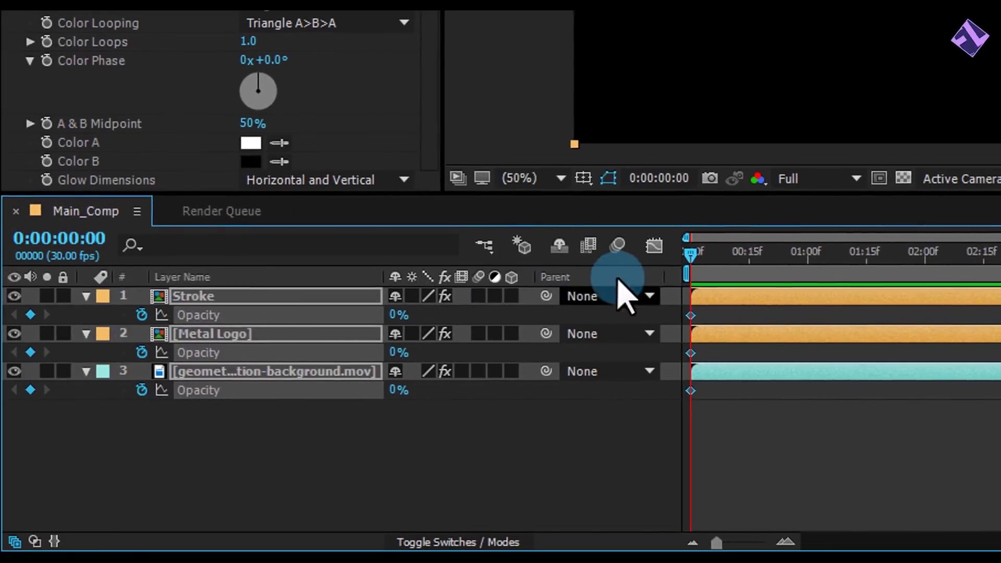
pyautogui.moveTo(706, 256); pyautogui.dragTo(821, 280)
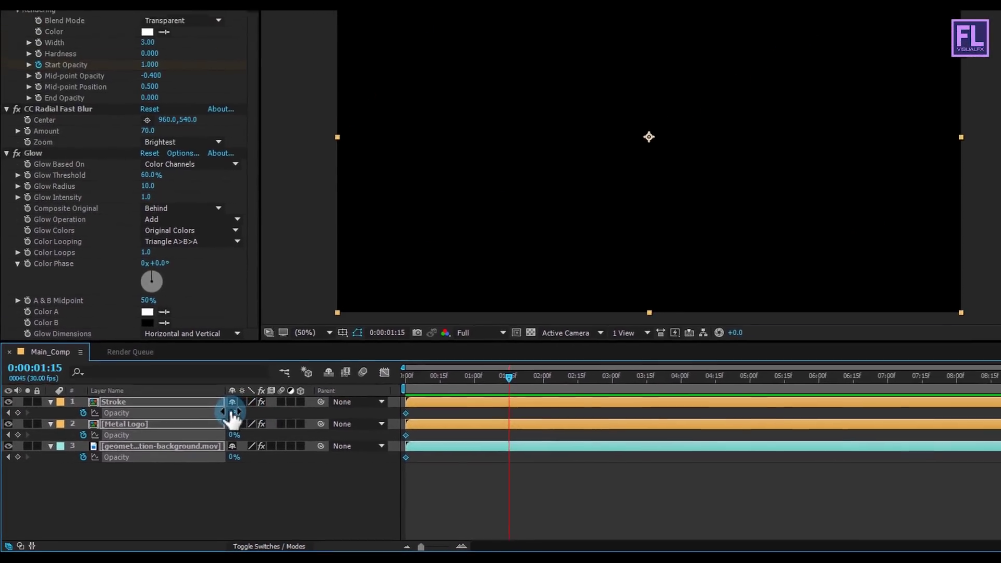
pyautogui.moveTo(280, 385); pyautogui.dragTo(713, 414)
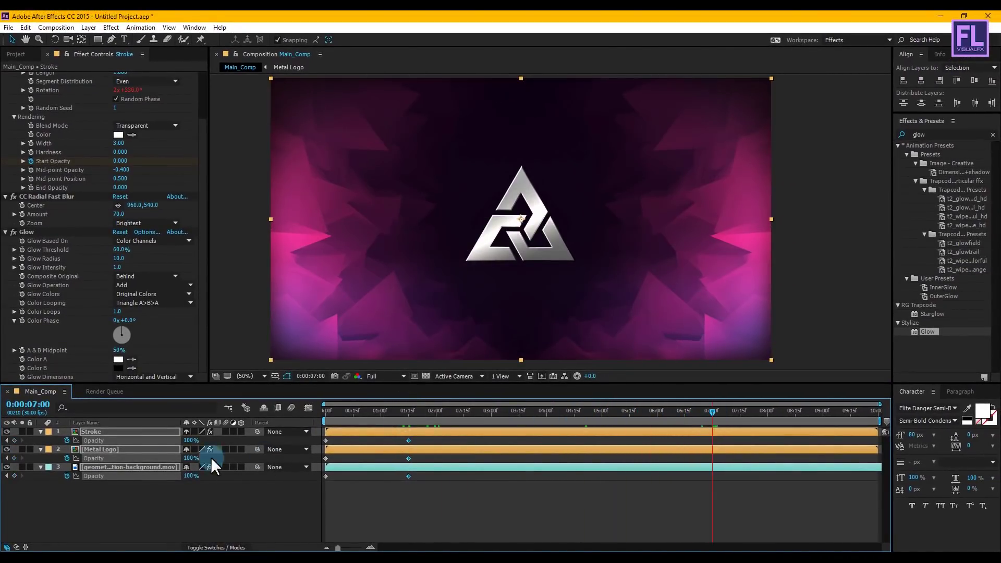
# Hold all three layers at 100% with keyframes at 7:00, then fade them to 0% at 8:01.
pyautogui.click(14, 441)
pyautogui.click(15, 458)
pyautogui.click(15, 475)
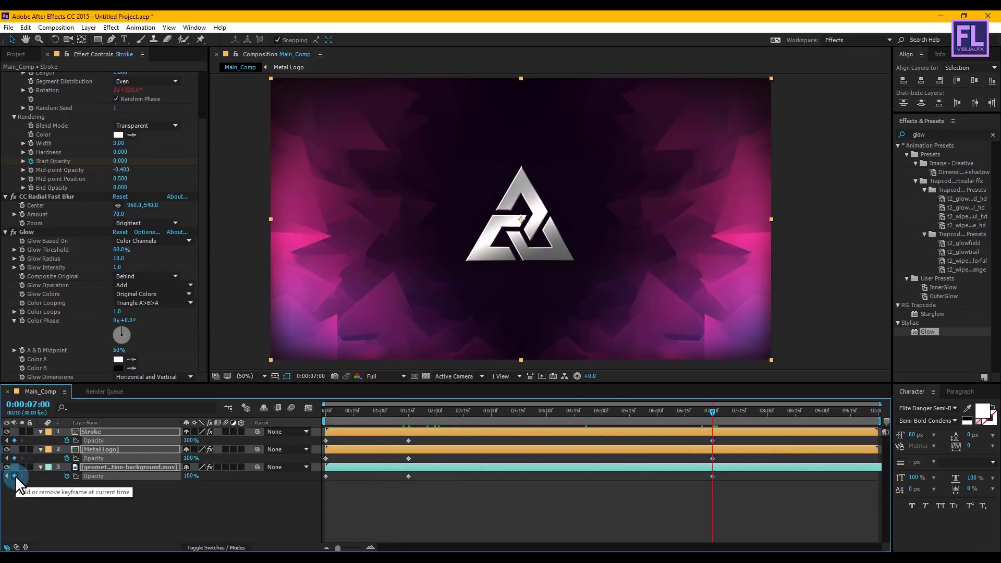
pyautogui.moveTo(714, 411); pyautogui.dragTo(772, 408)
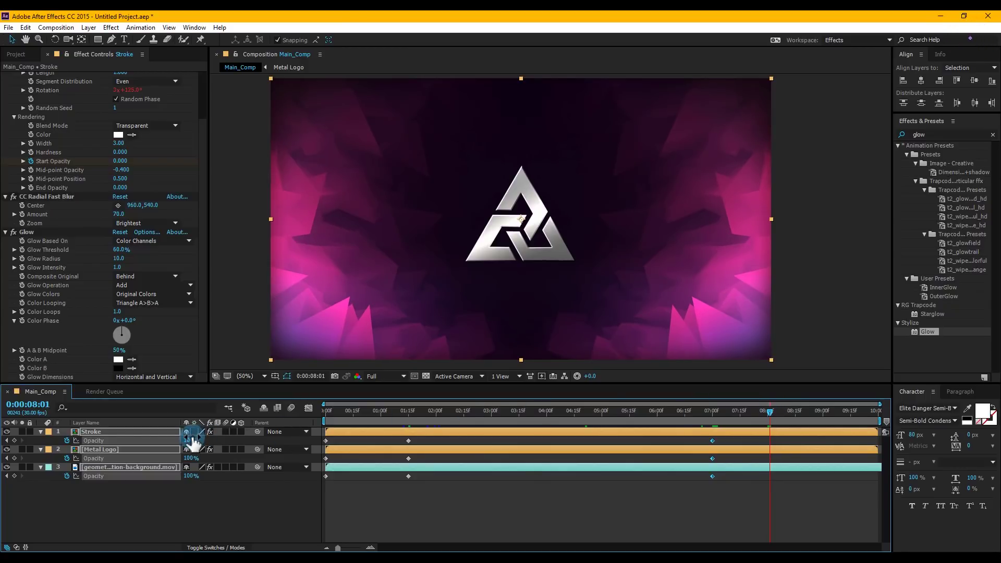
pyautogui.moveTo(188, 440); pyautogui.dragTo(73, 440)
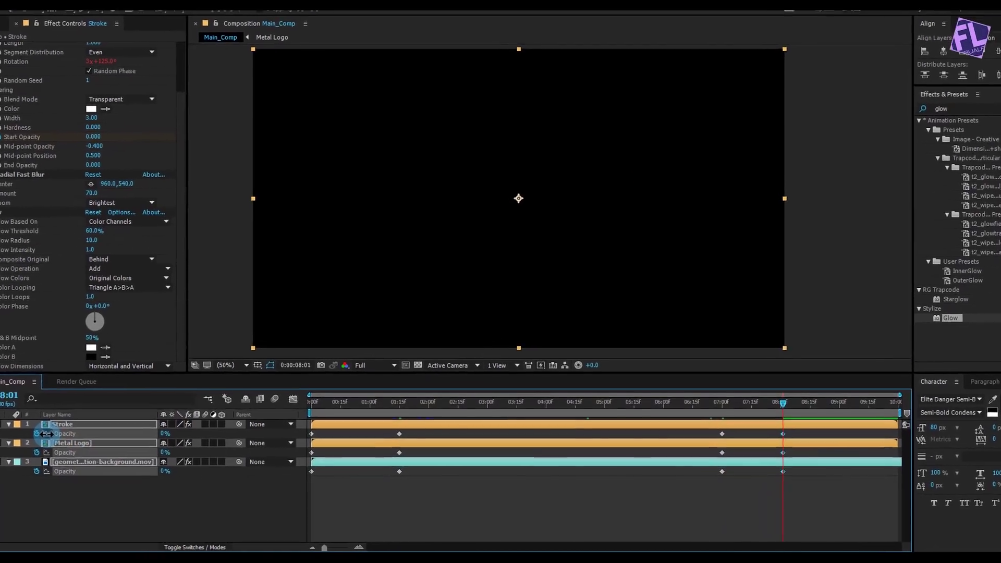
# Easy Ease all the opacity keyframes, then pick Stroke's 1:15 key and Metal Logo for offsetting.
pyautogui.moveTo(818, 431); pyautogui.dragTo(341, 475)
pyautogui.moveTo(267, 449); pyautogui.dragTo(224, 459)
pyautogui.press('F9')
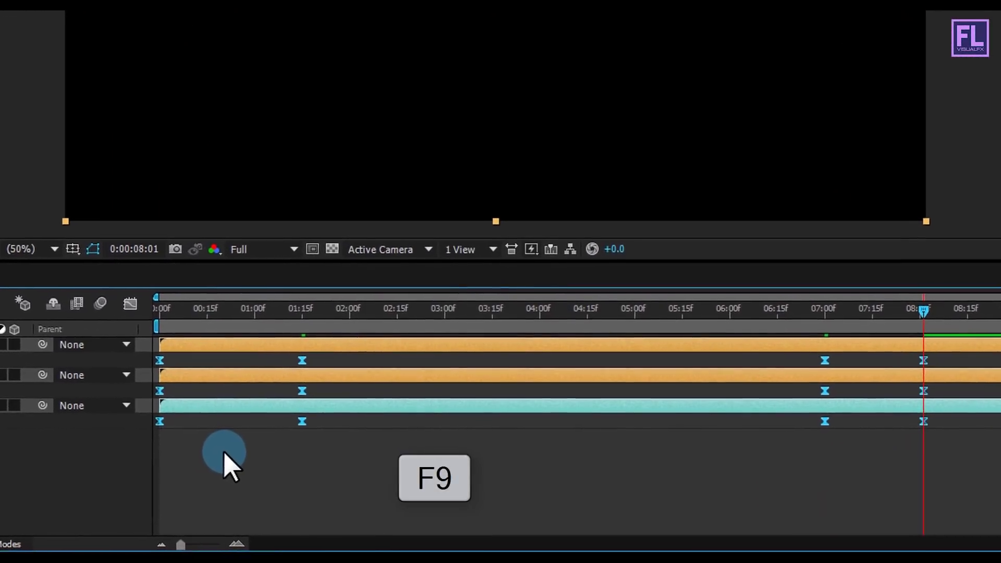
pyautogui.click(0, 360)
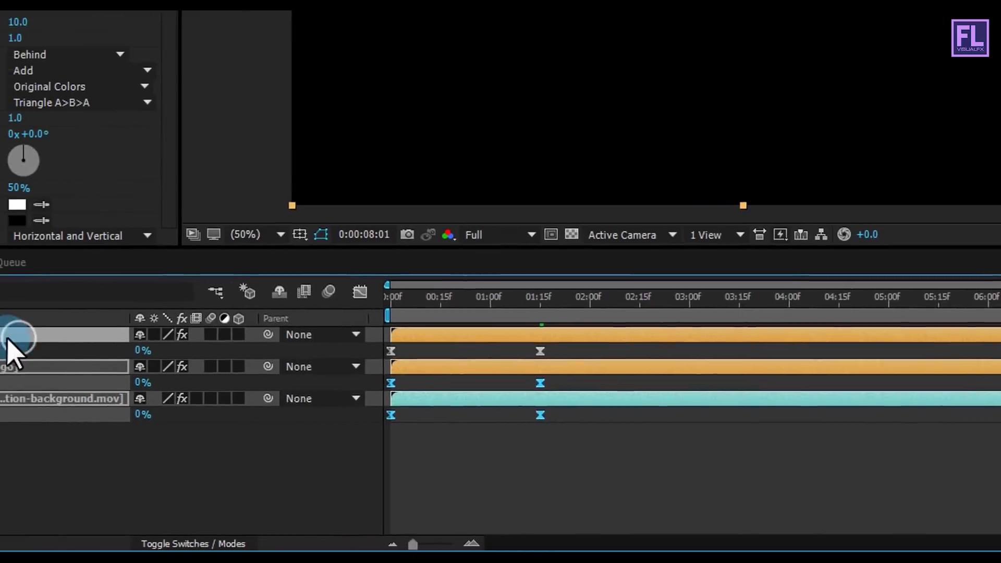
pyautogui.click(539, 351)
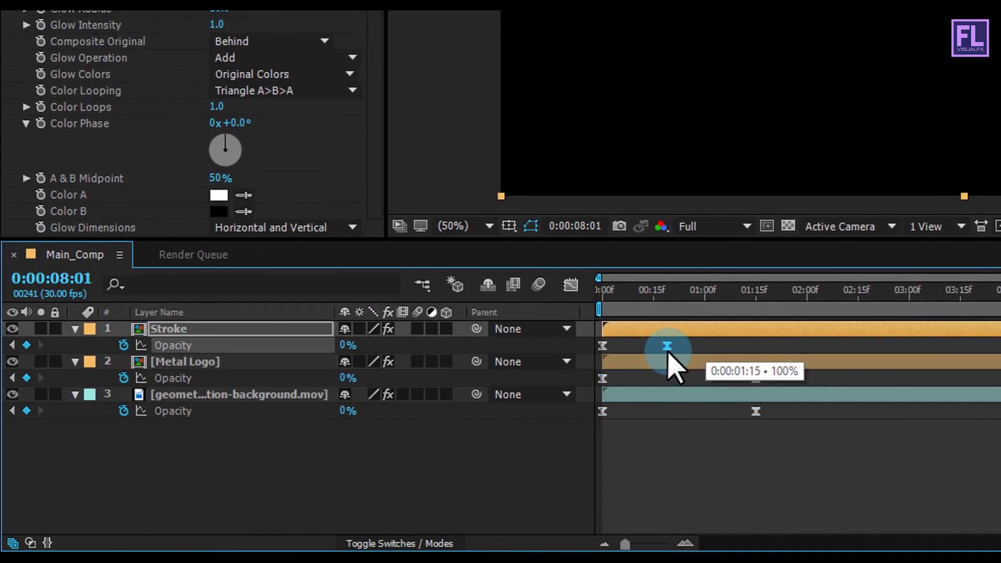
pyautogui.click(231, 360)
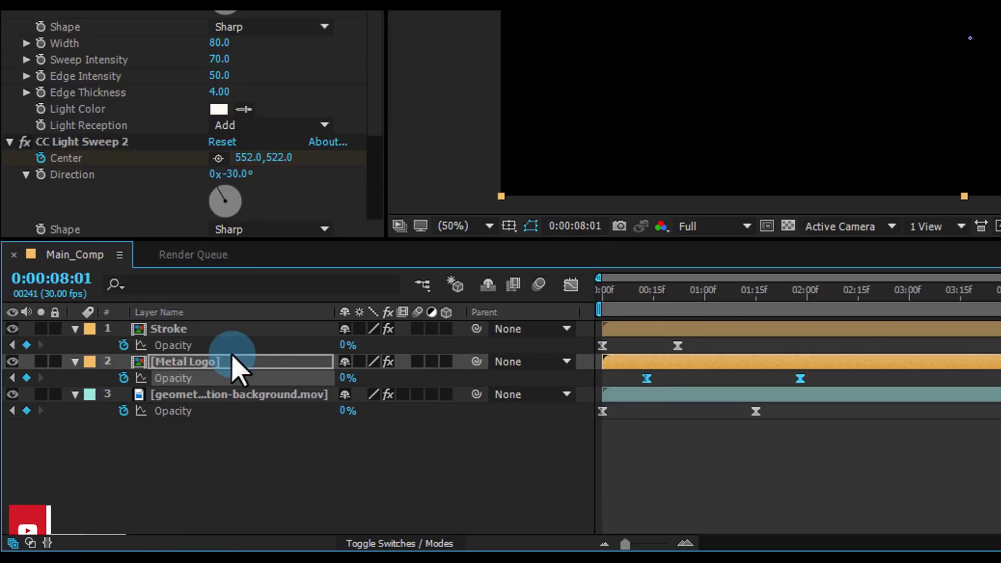
# Collapse the Stroke, Metal Logo and background layers' properties.
pyautogui.moveTo(845, 297); pyautogui.dragTo(880, 298)
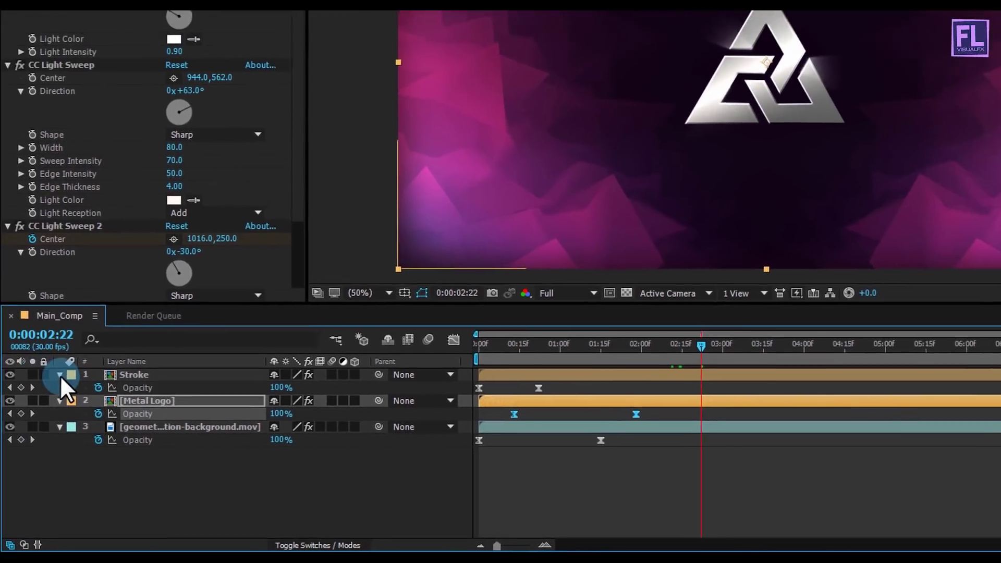
pyautogui.click(65, 358)
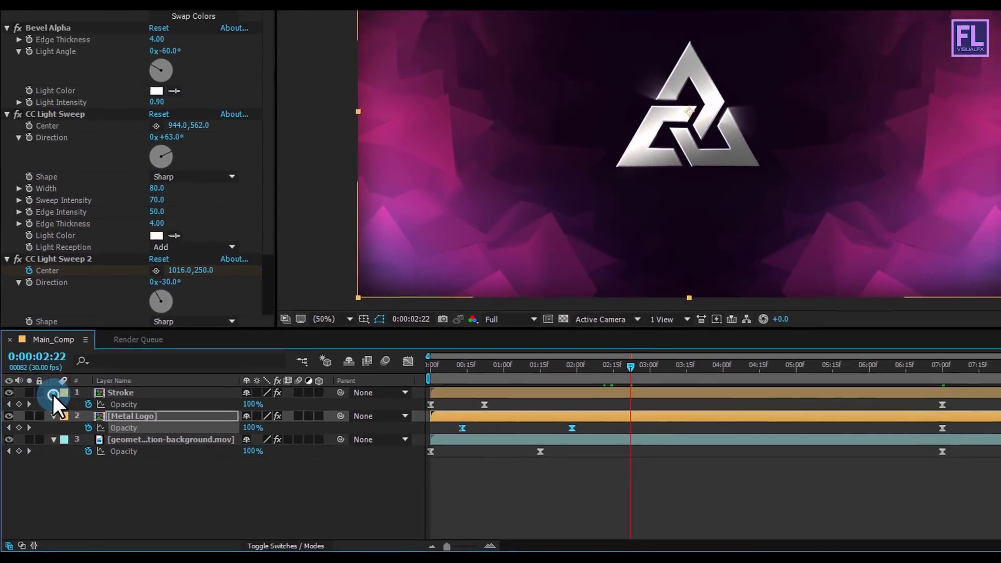
pyautogui.click(64, 373)
pyautogui.click(45, 438)
pyautogui.click(131, 480)
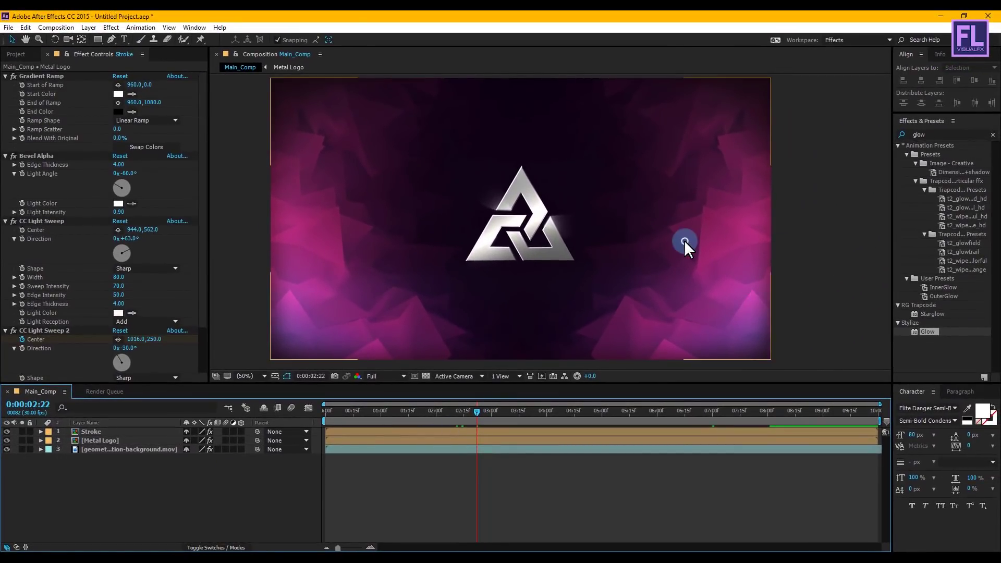
# Play the animation preview from the beginning, then scrub back near the start.
pyautogui.click(684, 240)
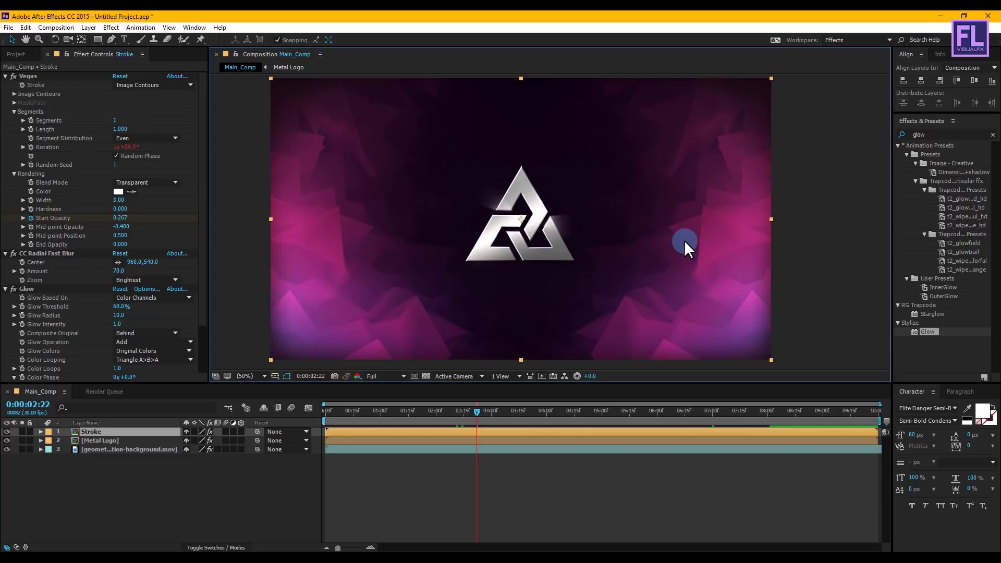
pyautogui.press('space')
pyautogui.moveTo(661, 229); pyautogui.dragTo(697, 230)
pyautogui.press('space')
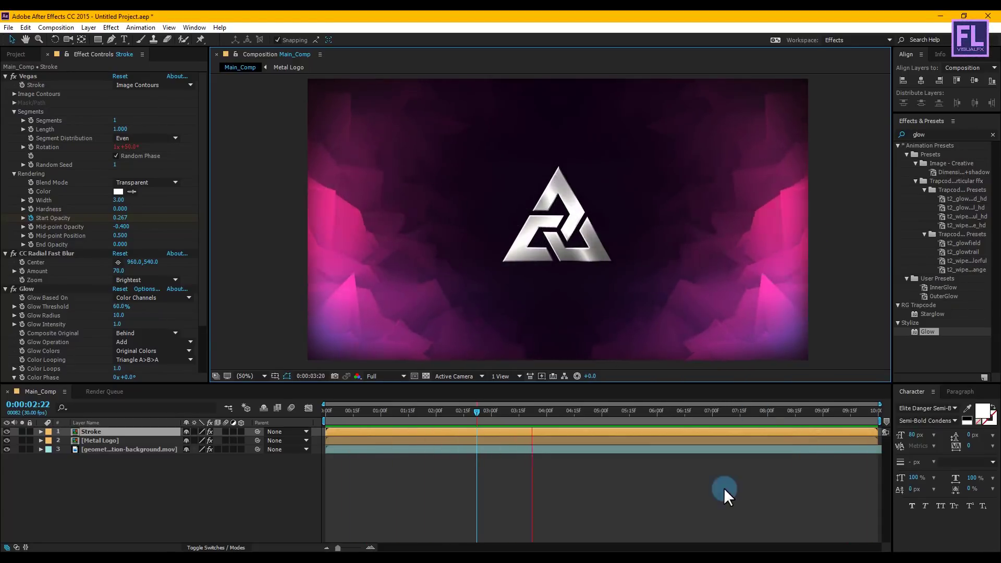
pyautogui.moveTo(408, 415); pyautogui.dragTo(448, 404)
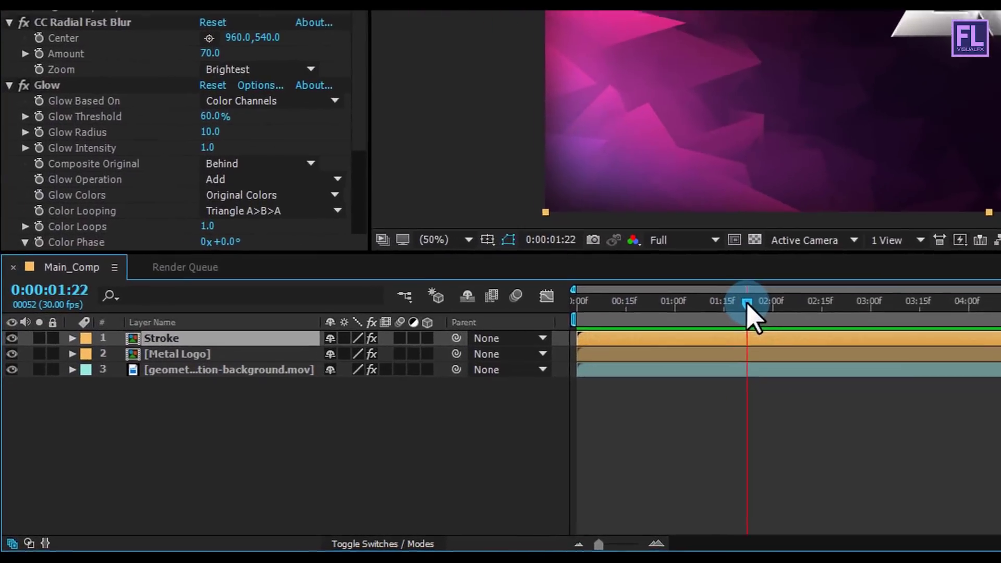
# Duplicate the Stroke layer as Original Logo, delete the copy's Glow effect, and drop it below Metal Logo.
pyautogui.moveTo(747, 307); pyautogui.dragTo(738, 308)
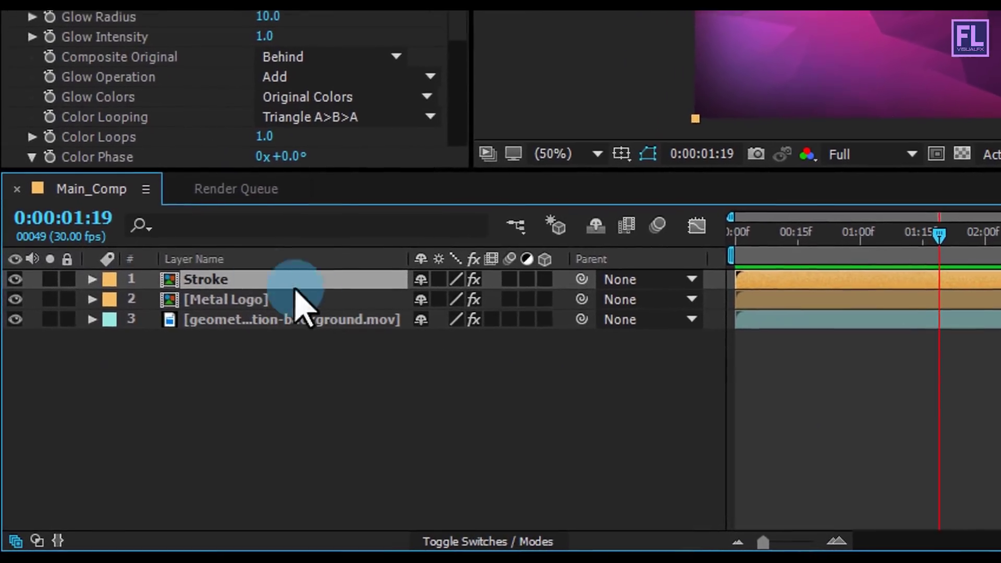
pyautogui.click(229, 281)
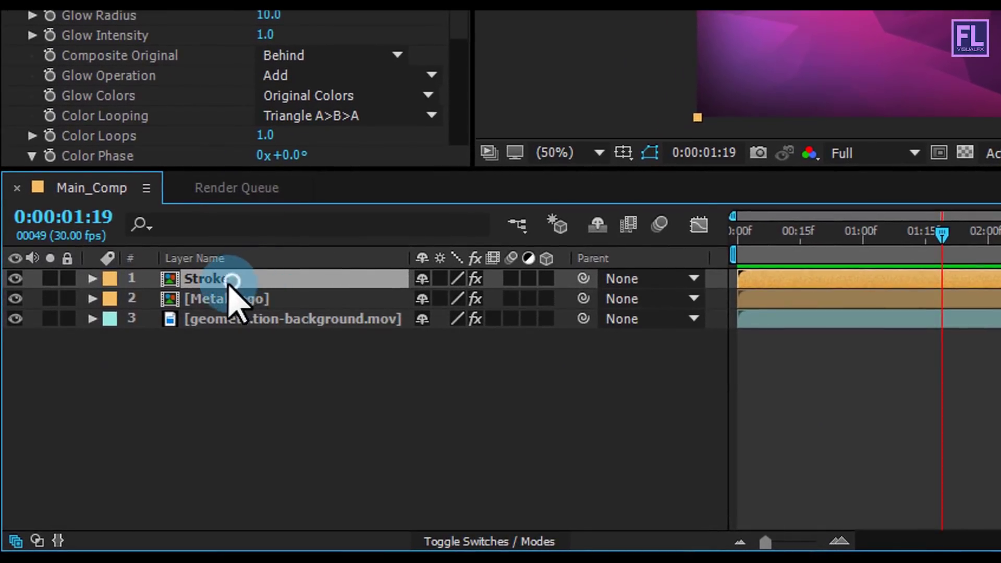
pyautogui.hotkey('ctrl', 'd')
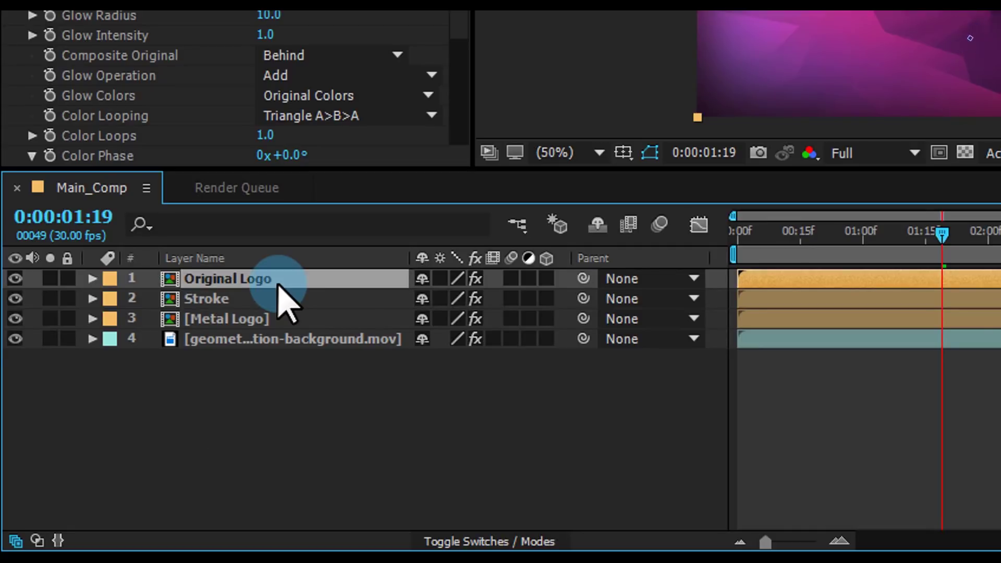
pyautogui.click(93, 278)
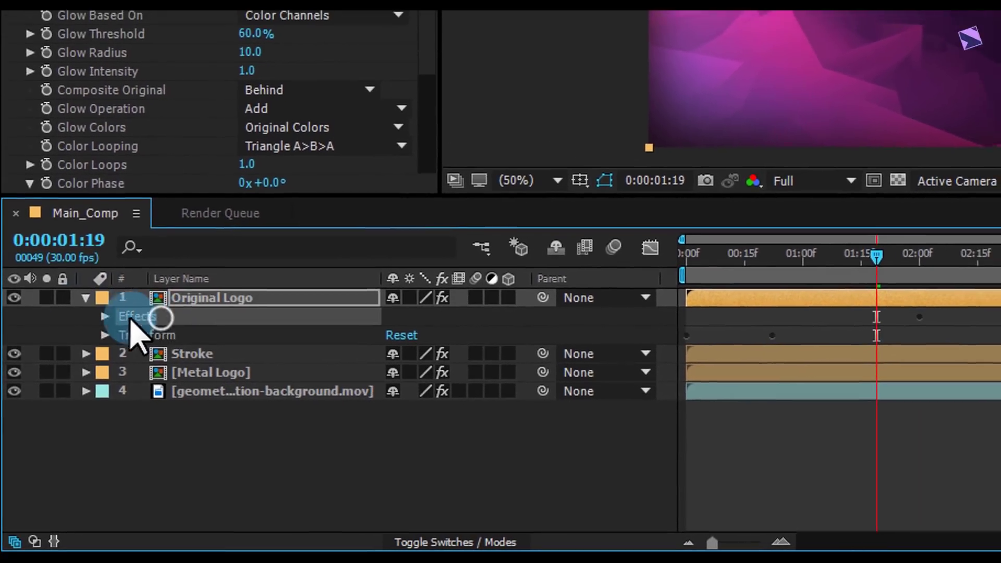
pyautogui.press('Delete')
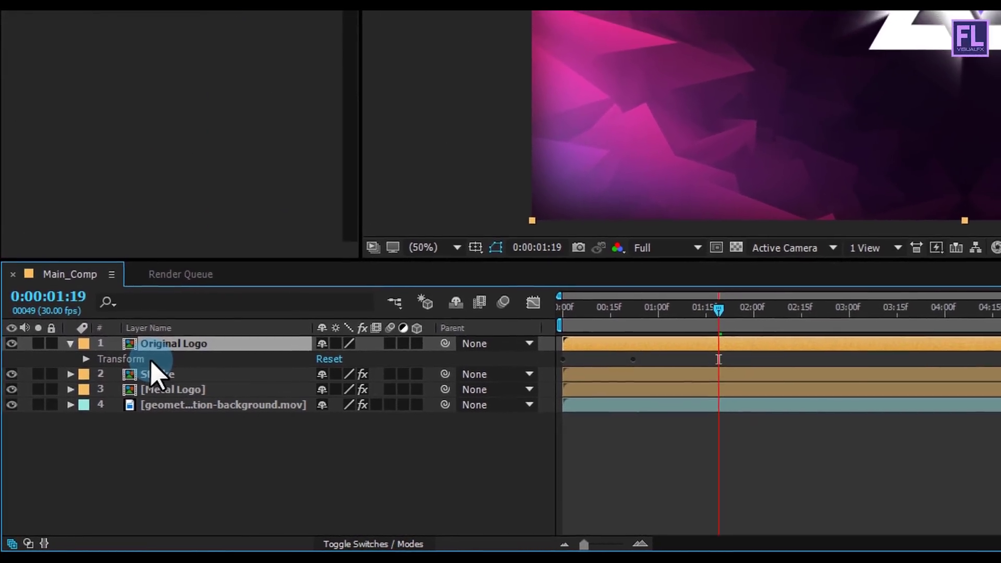
pyautogui.click(68, 346)
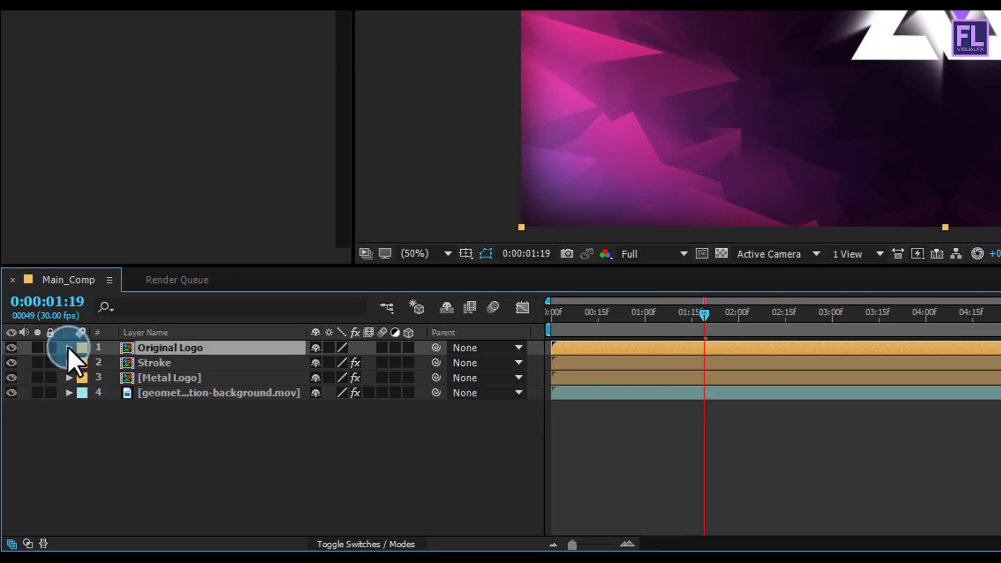
pyautogui.moveTo(172, 348); pyautogui.dragTo(179, 385)
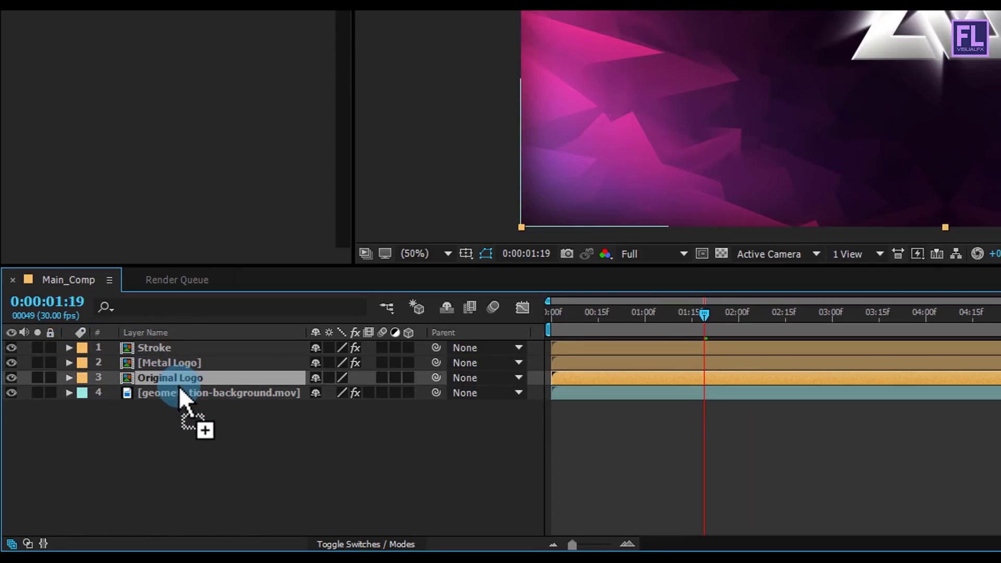
# Delete Original Logo's old opacity keyframes and keyframe 0% opacity at 6:00.
pyautogui.press('t')
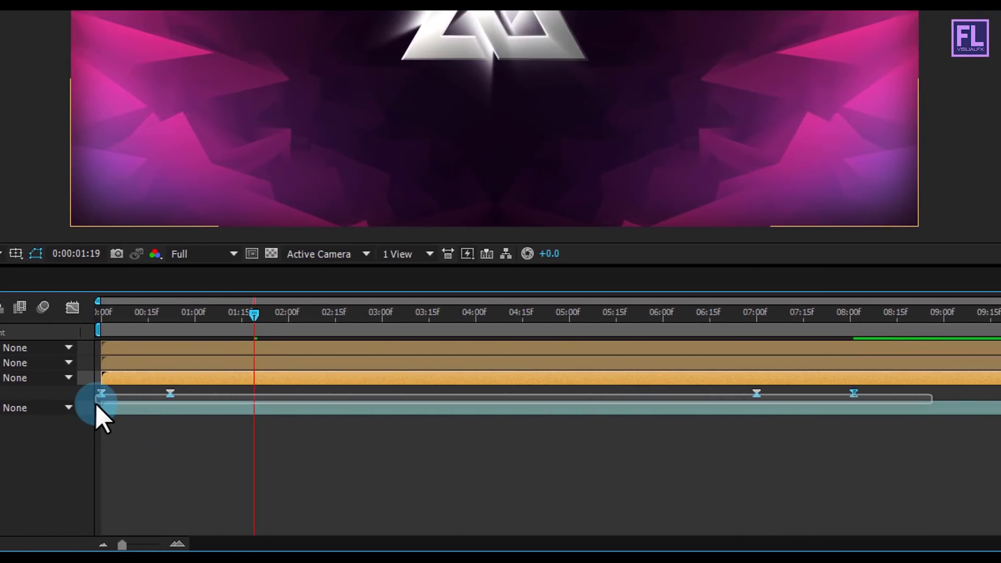
pyautogui.click(304, 404)
pyautogui.press('Delete')
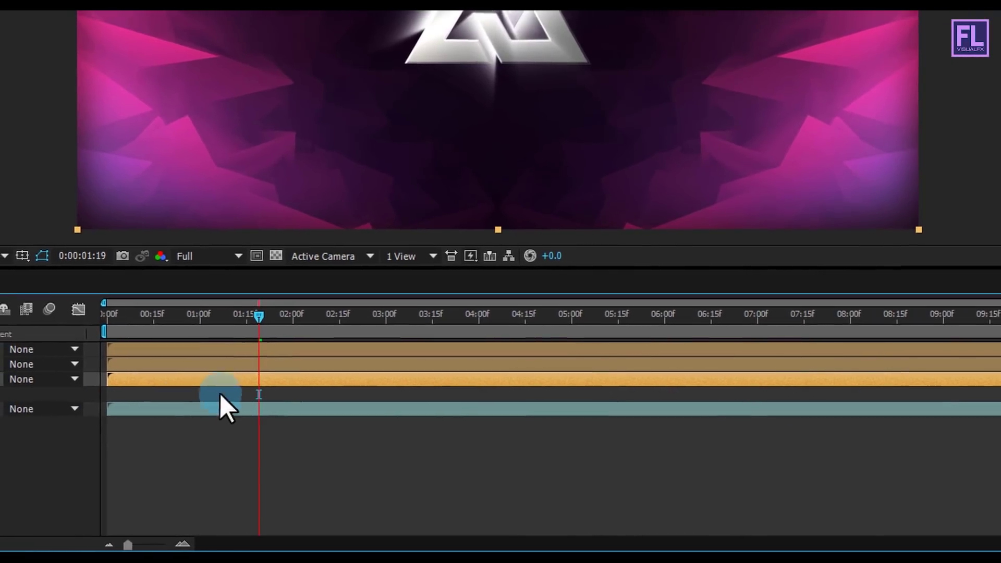
pyautogui.moveTo(258, 316); pyautogui.dragTo(400, 316)
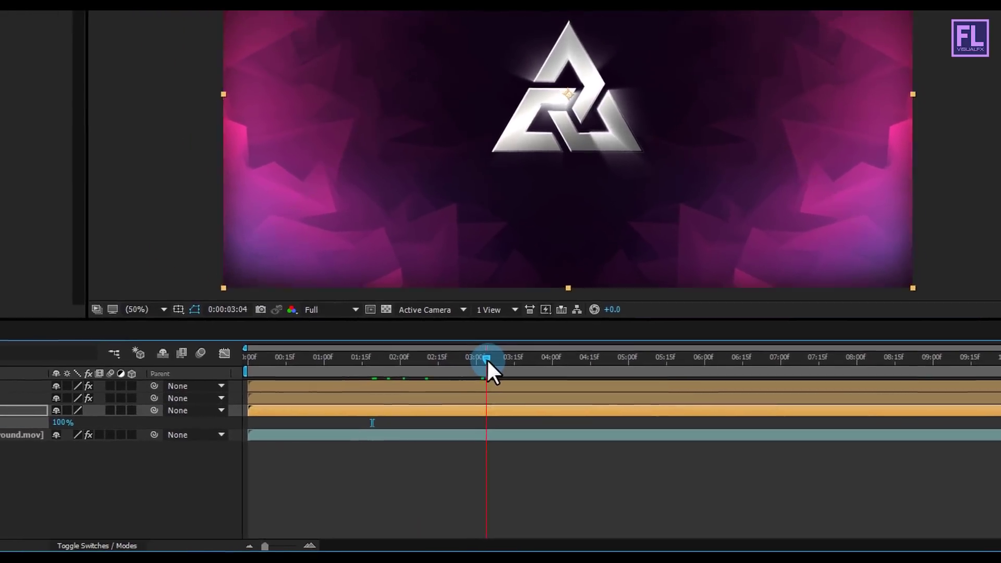
pyautogui.moveTo(486, 358); pyautogui.dragTo(688, 358)
pyautogui.moveTo(733, 393); pyautogui.dragTo(768, 387)
pyautogui.click(83, 461)
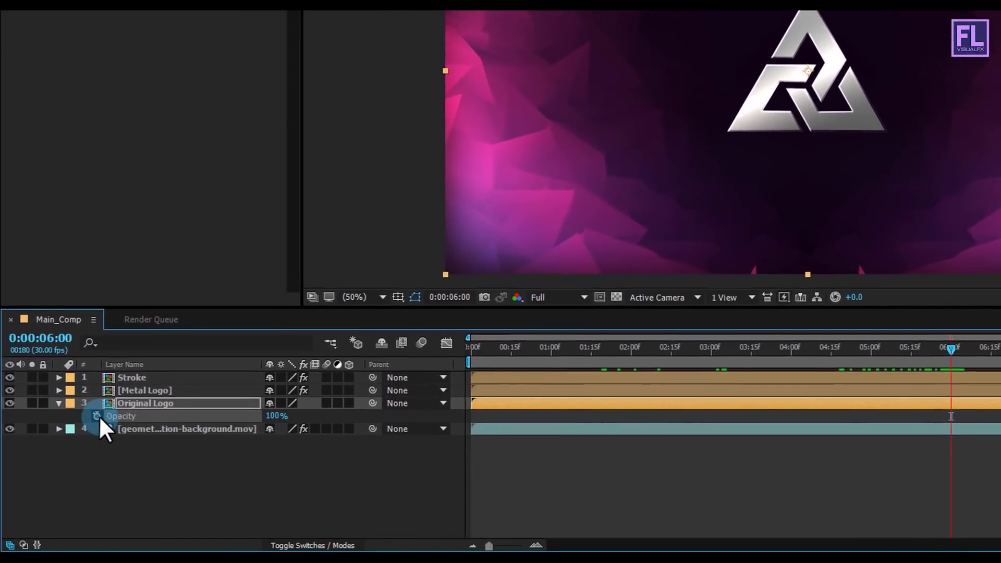
pyautogui.click(95, 419)
pyautogui.moveTo(283, 419); pyautogui.dragTo(166, 416)
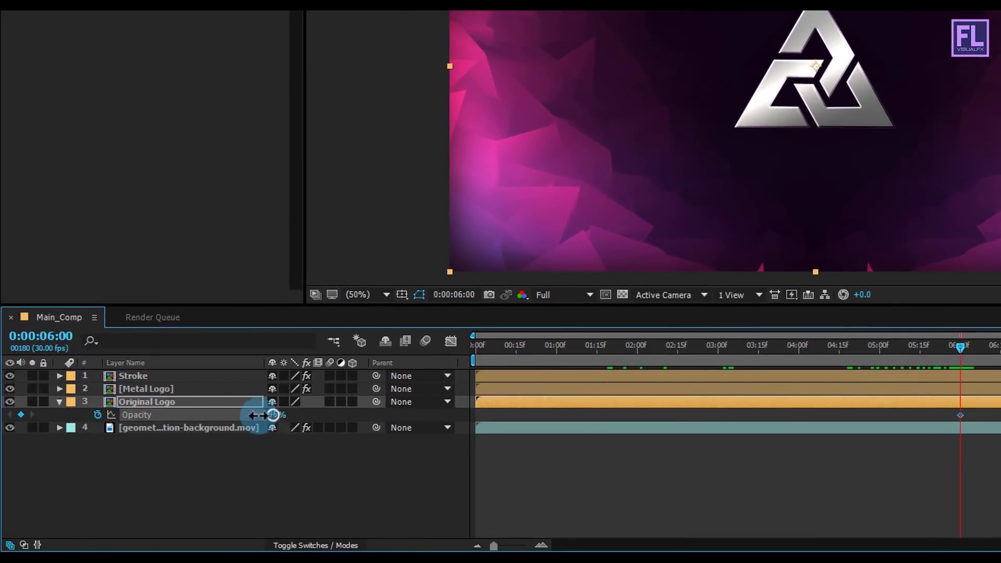
# Keyframe 100% opacity at 7:00, Easy Ease both keys, and return to about 3 seconds.
pyautogui.click(957, 342)
pyautogui.moveTo(780, 384); pyautogui.dragTo(851, 388)
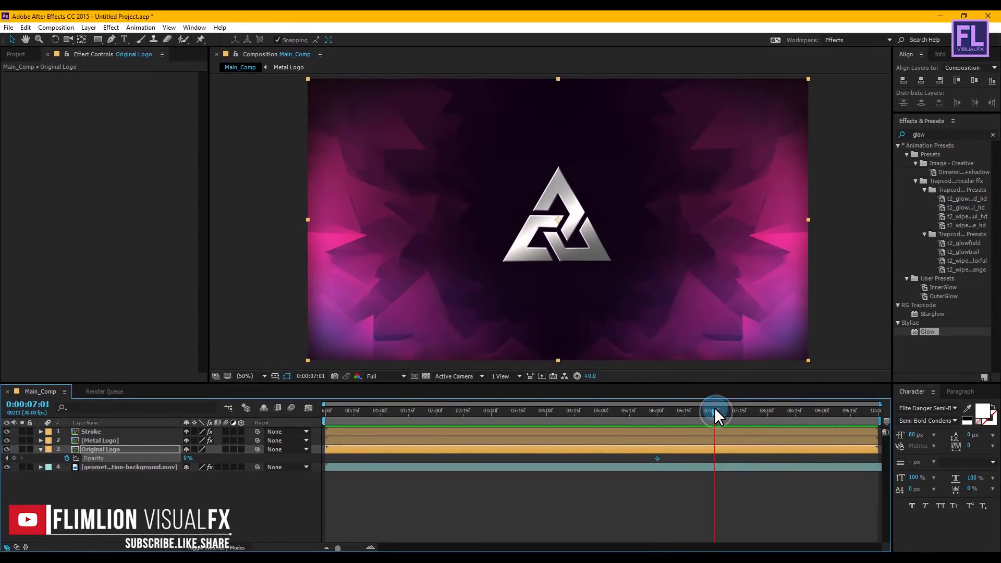
pyautogui.moveTo(714, 412); pyautogui.dragTo(713, 412)
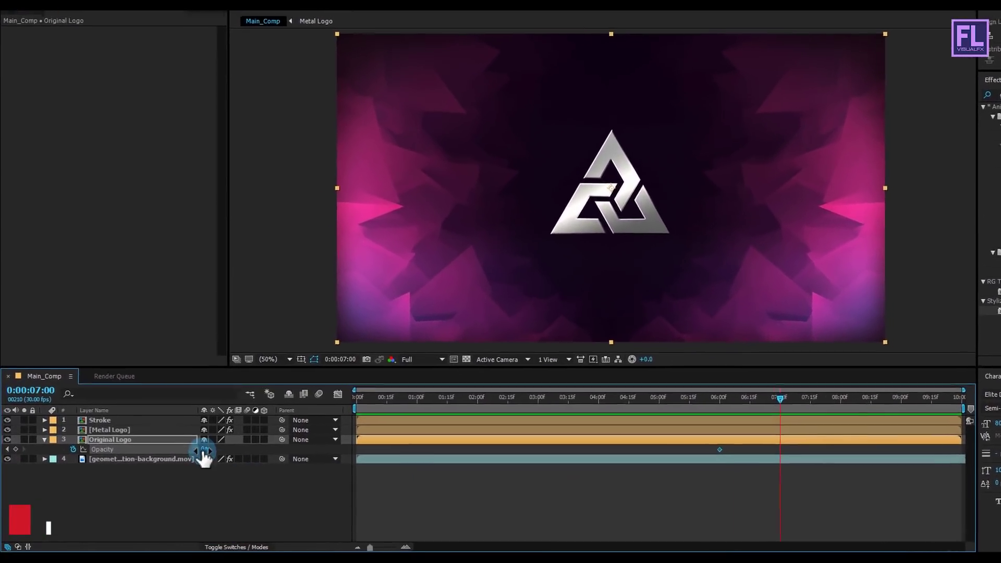
pyautogui.moveTo(204, 458); pyautogui.dragTo(487, 449)
pyautogui.click(787, 451)
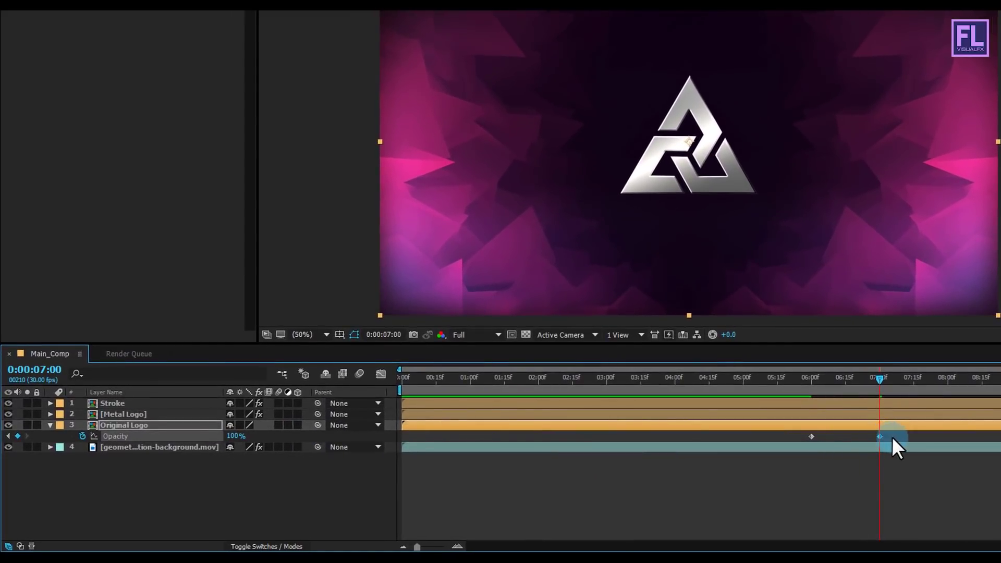
pyautogui.moveTo(798, 438); pyautogui.dragTo(783, 440)
pyautogui.press('F9')
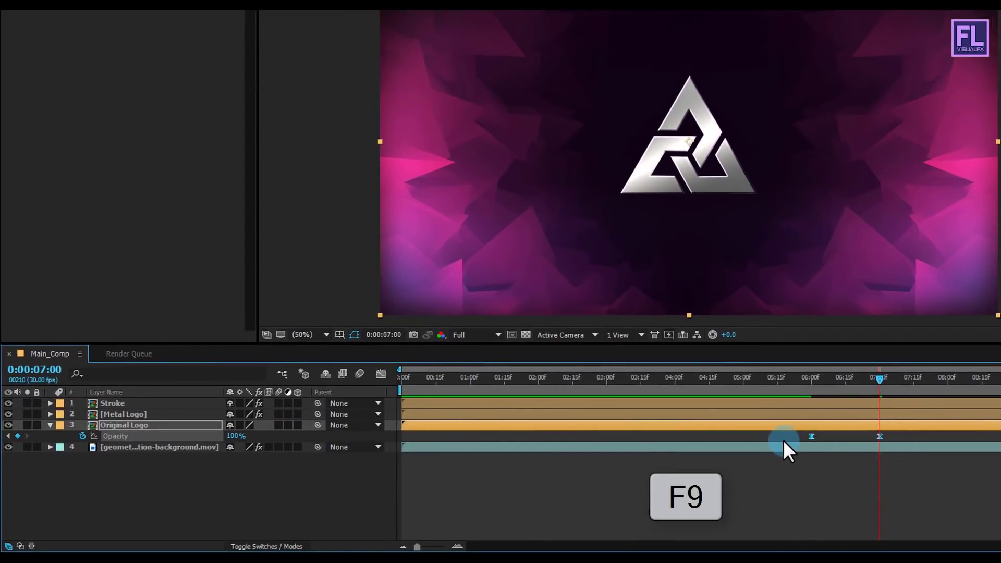
pyautogui.click(50, 425)
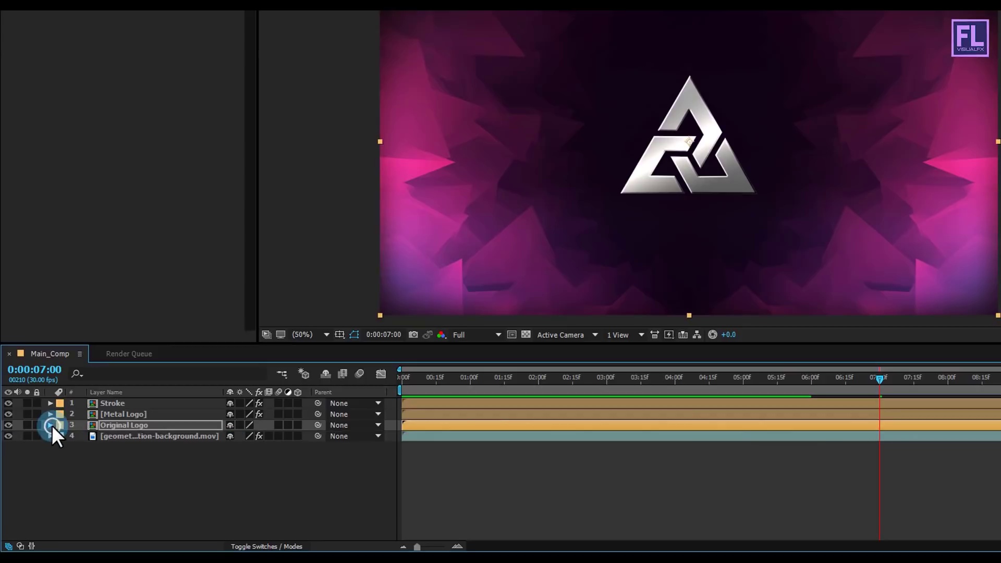
pyautogui.moveTo(933, 376); pyautogui.dragTo(971, 389)
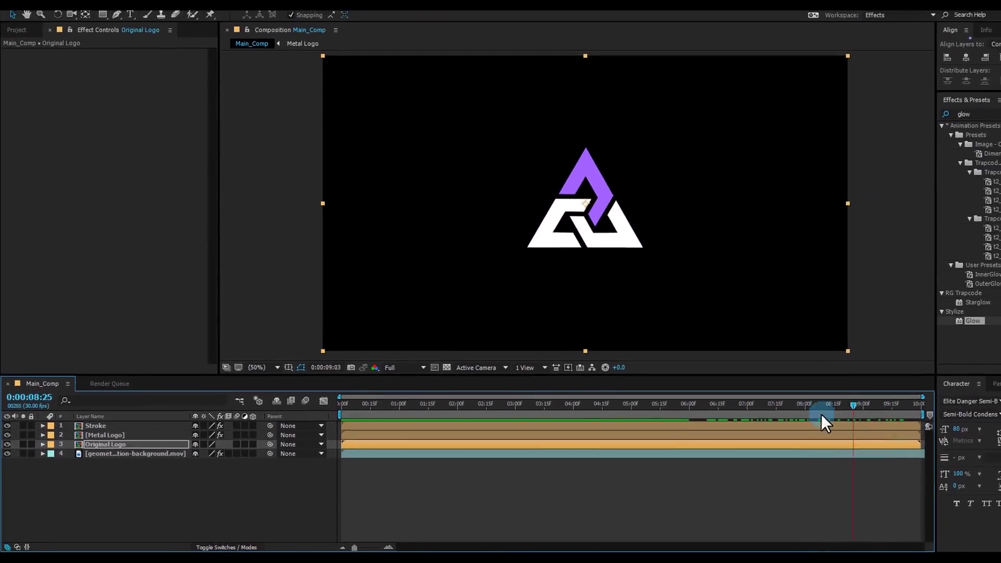
pyautogui.moveTo(821, 414); pyautogui.dragTo(542, 417)
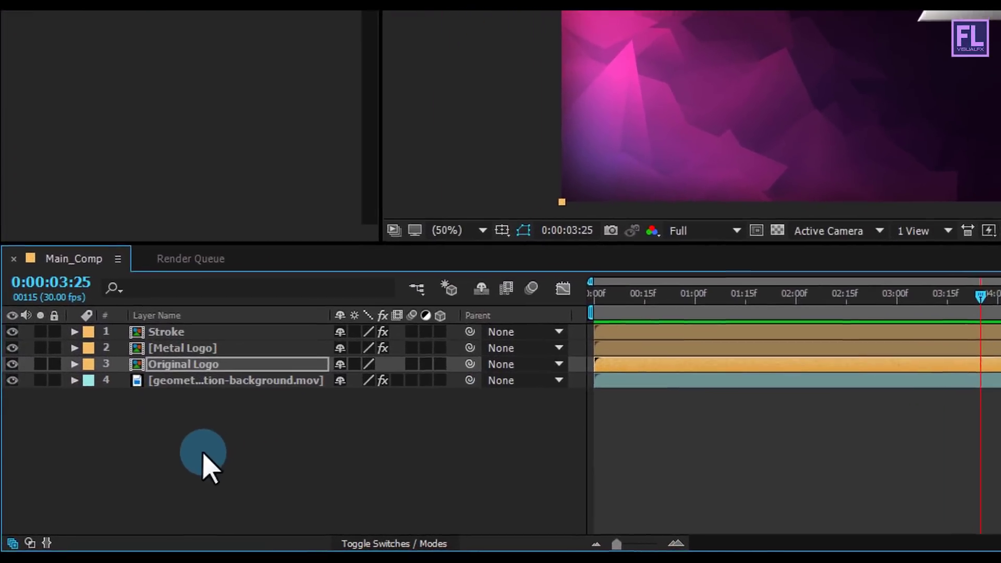
# Create a text layer reading AFTER EFFECTS and place it below the logo.
pyautogui.rightClick(152, 480)
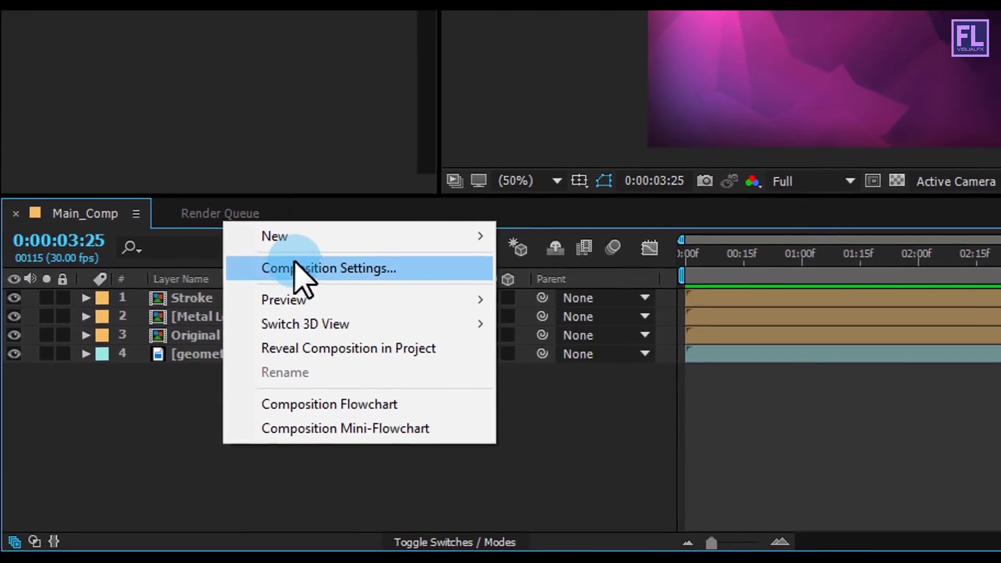
pyautogui.click(337, 246)
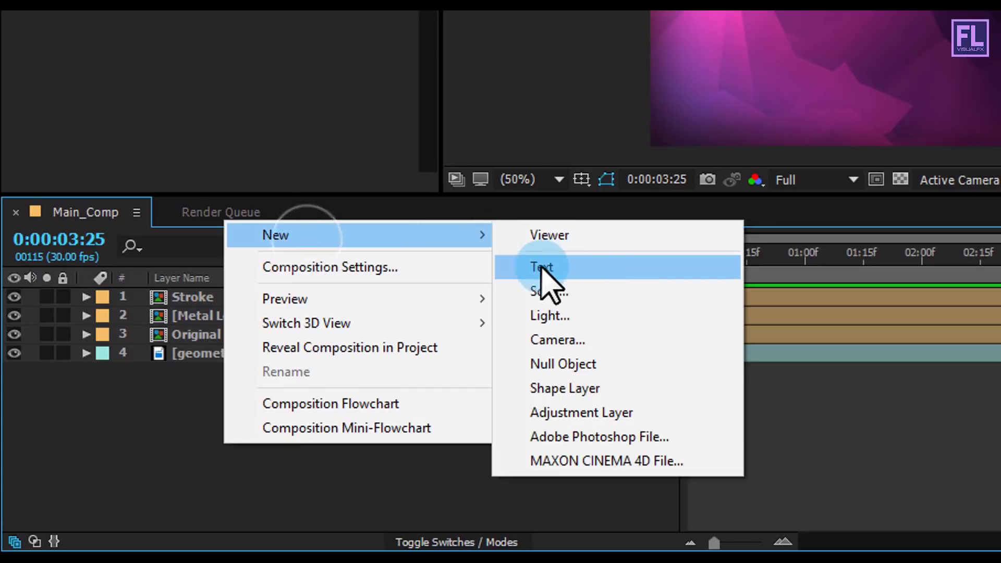
pyautogui.click(541, 267)
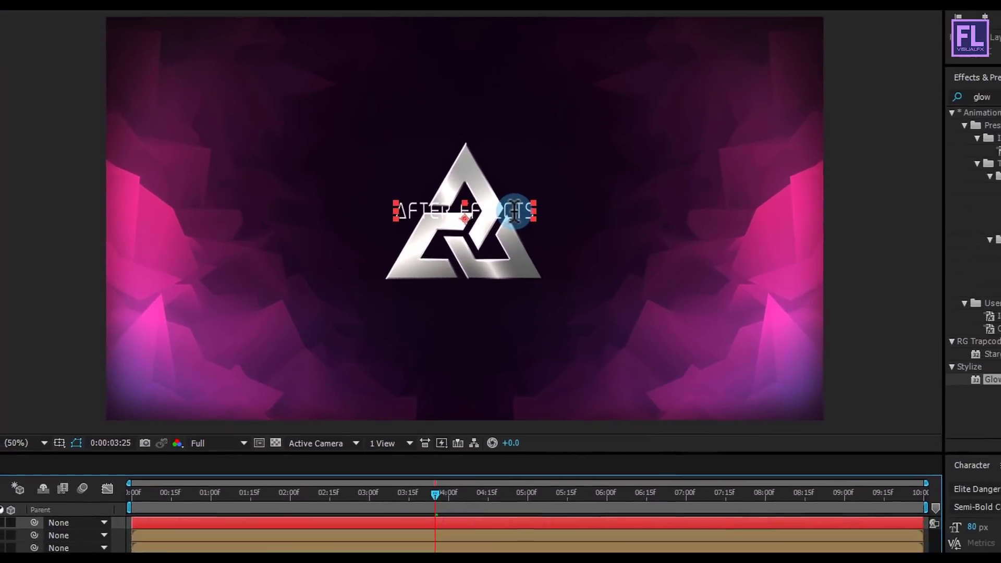
pyautogui.moveTo(514, 211); pyautogui.dragTo(513, 303)
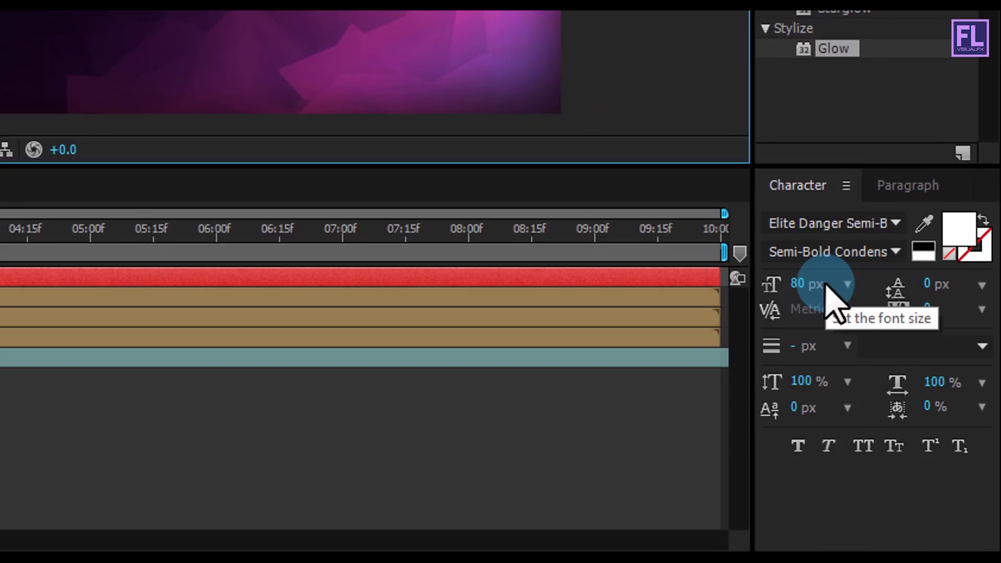
# Set the title to 42 px with tracking 480 in the Character panel.
pyautogui.moveTo(825, 285); pyautogui.dragTo(751, 280)
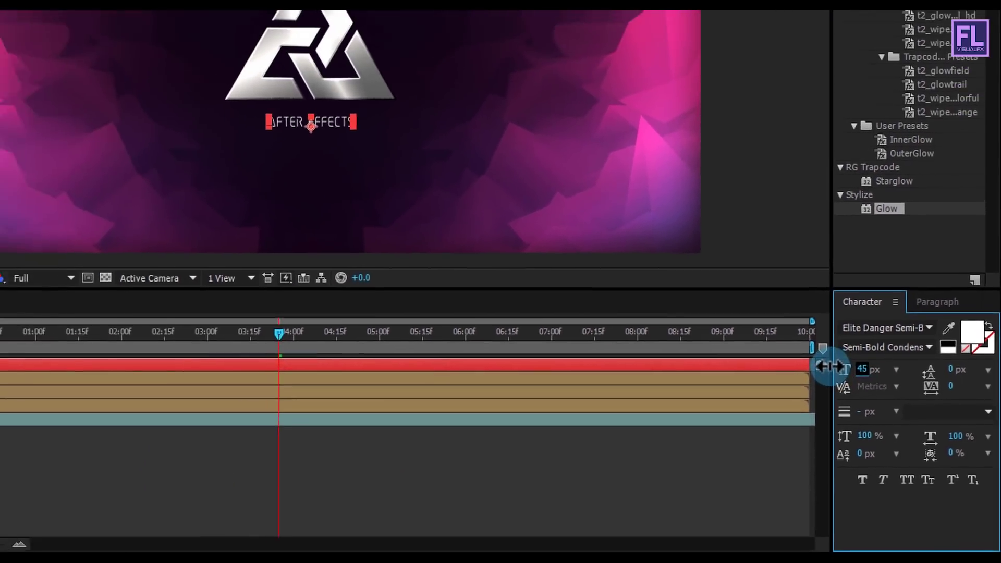
pyautogui.moveTo(829, 366); pyautogui.dragTo(832, 365)
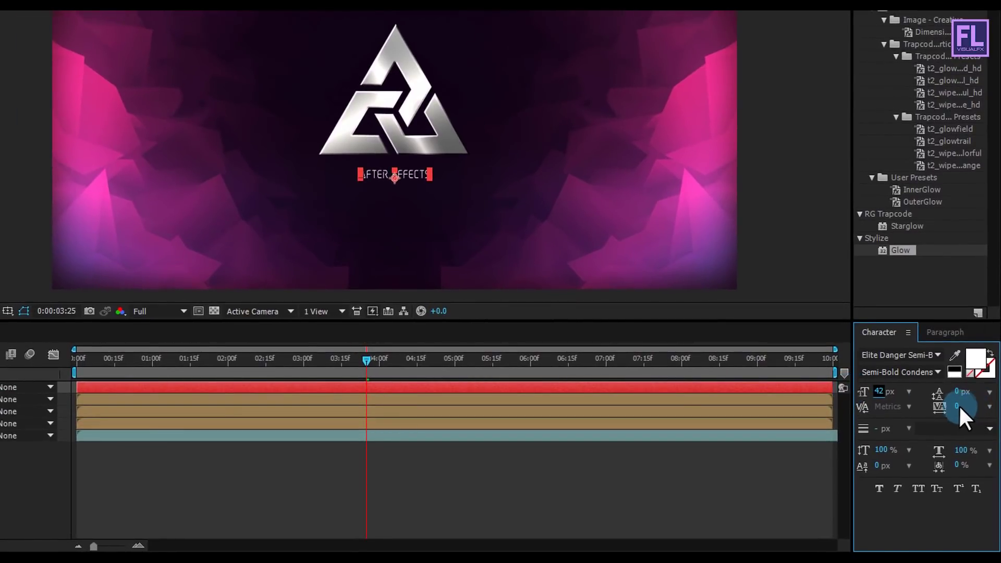
pyautogui.moveTo(983, 404); pyautogui.dragTo(990, 404)
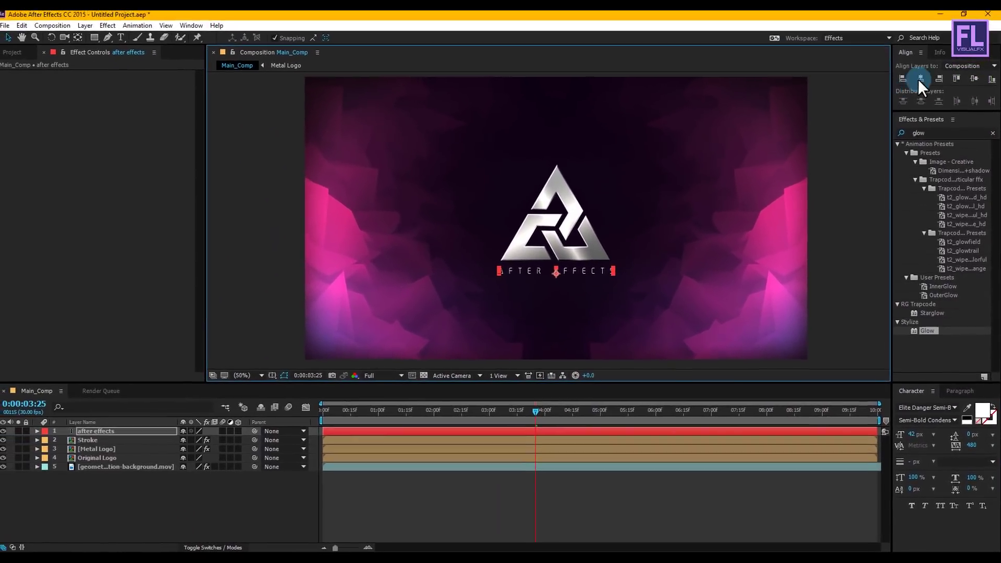
# Apply the Fade Up Characters animation preset to the after effects text layer.
pyautogui.click(831, 211)
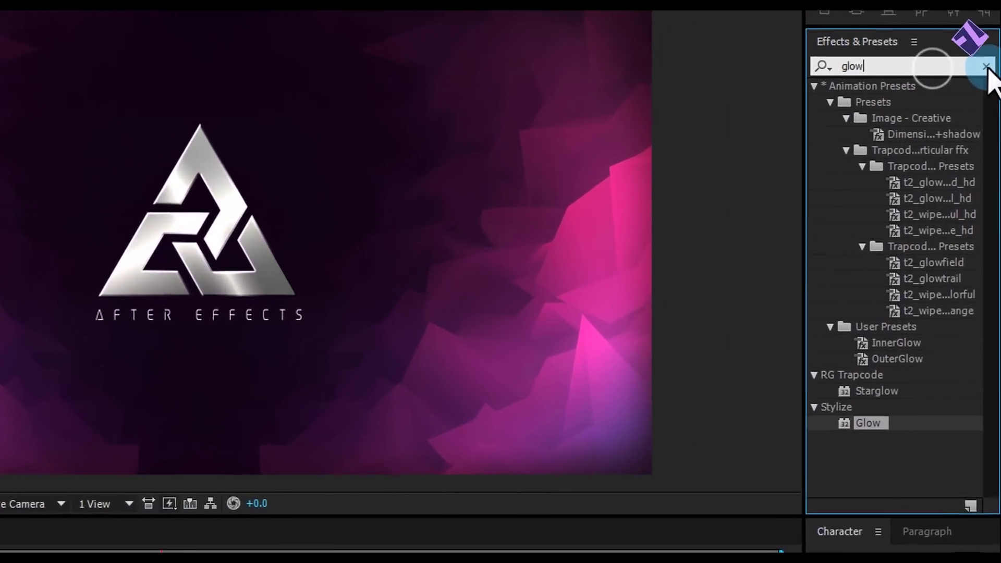
pyautogui.click(989, 101)
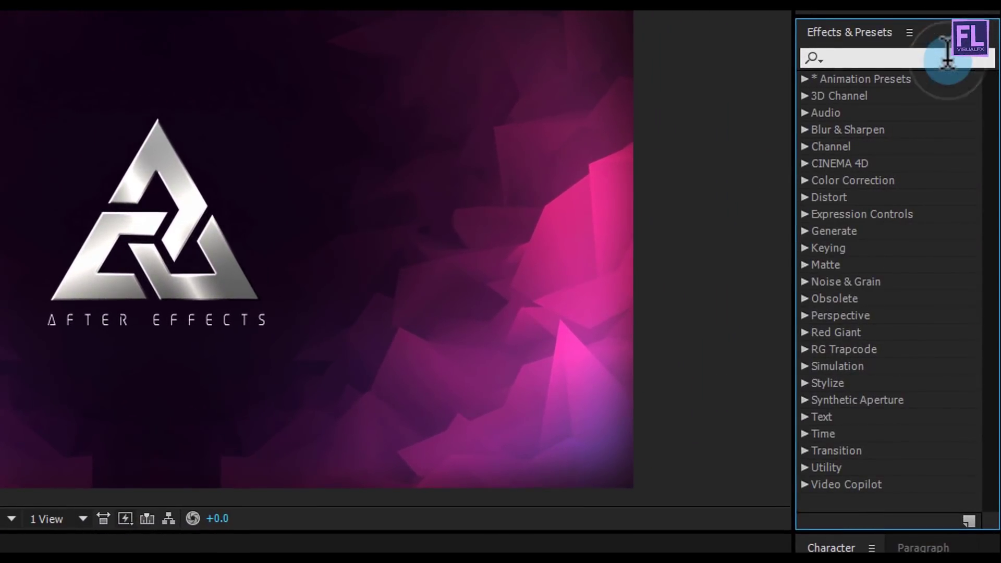
pyautogui.click(946, 59)
pyautogui.write('fade up charac')
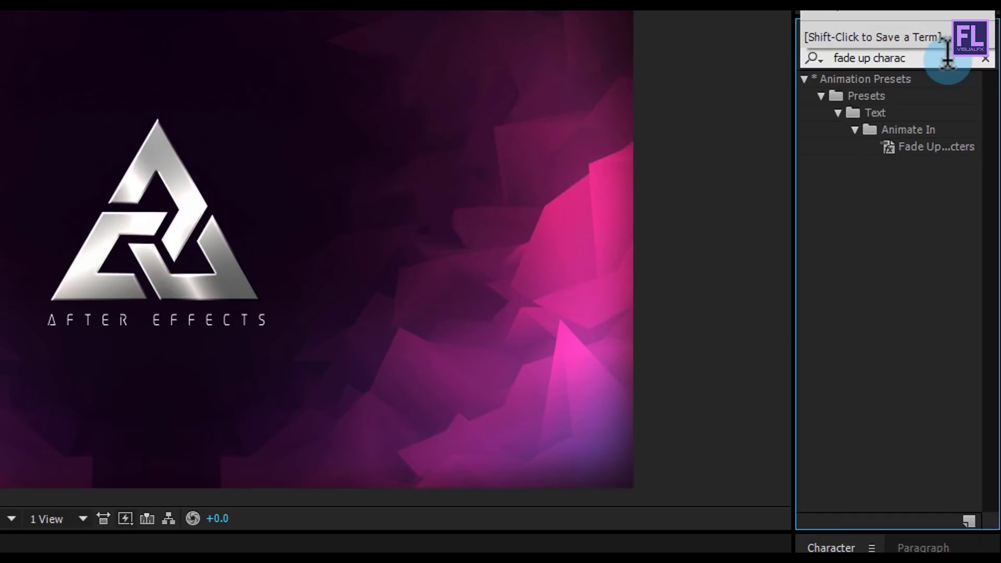
pyautogui.write('ter')
pyautogui.click(938, 147)
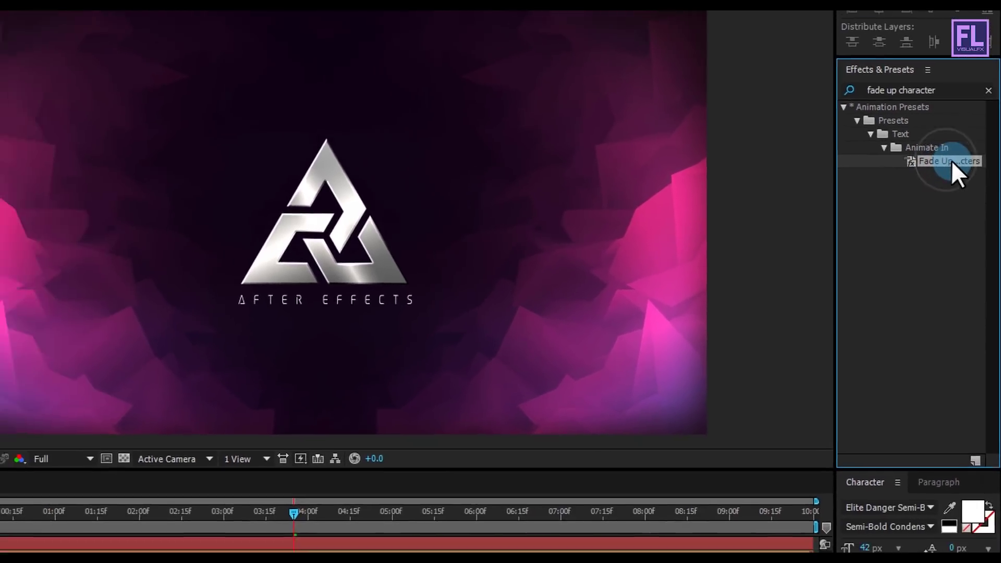
pyautogui.moveTo(951, 161); pyautogui.dragTo(117, 430)
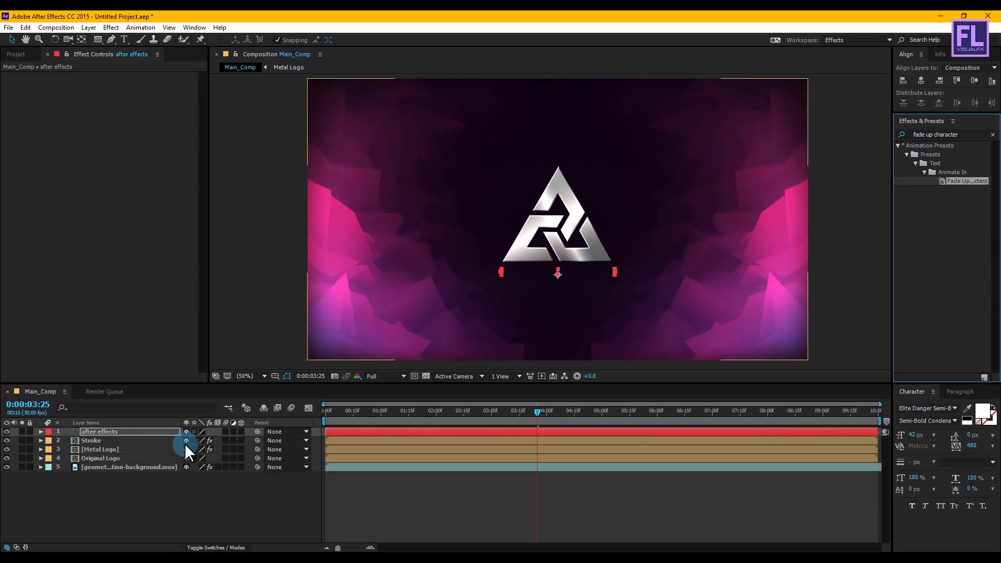
pyautogui.click(142, 431)
# Shift the Range Selector Start keyframes earlier, Easy Ease them, and preview the full title at 04:14.
pyautogui.press('u')
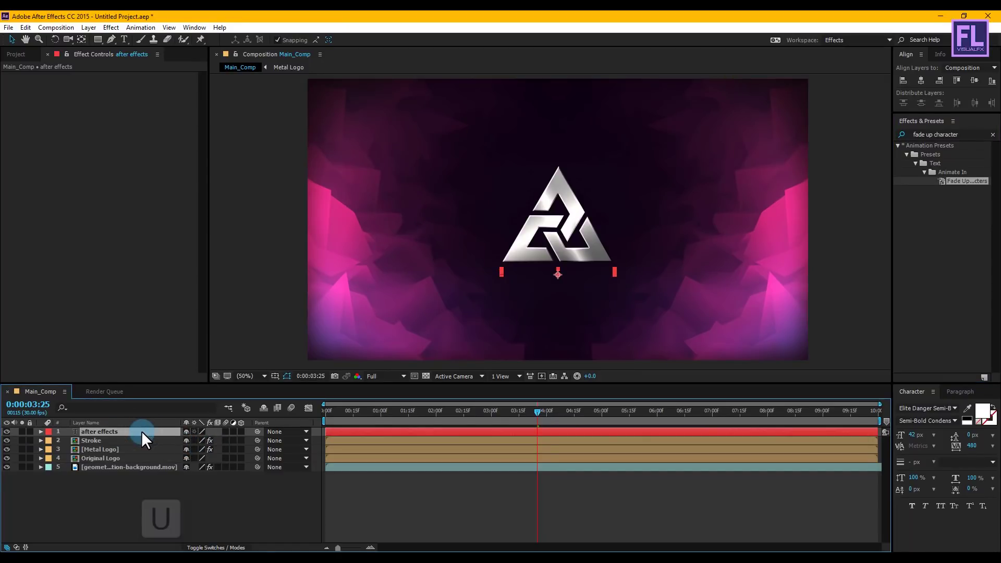
pyautogui.press('u')
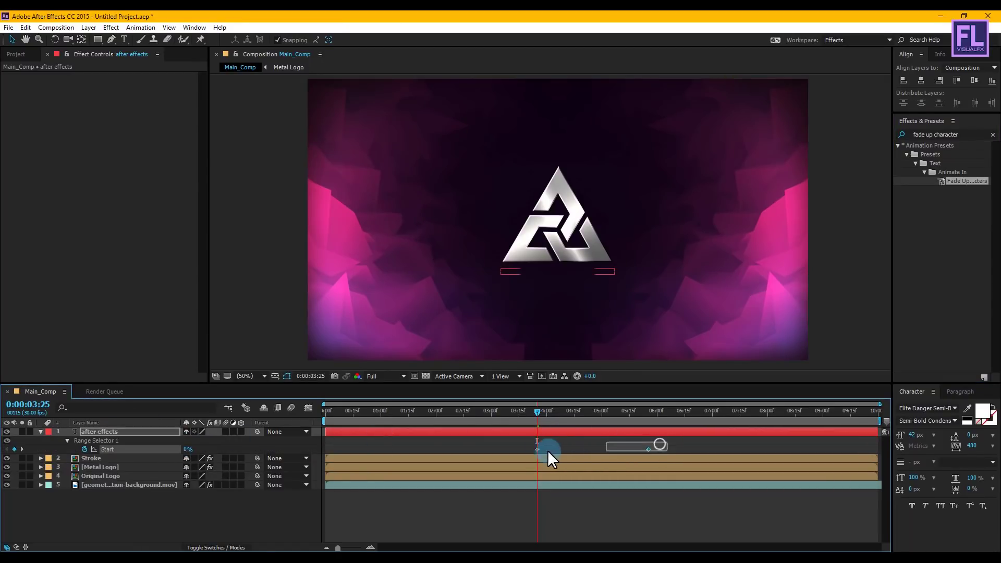
pyautogui.moveTo(547, 449); pyautogui.dragTo(479, 448)
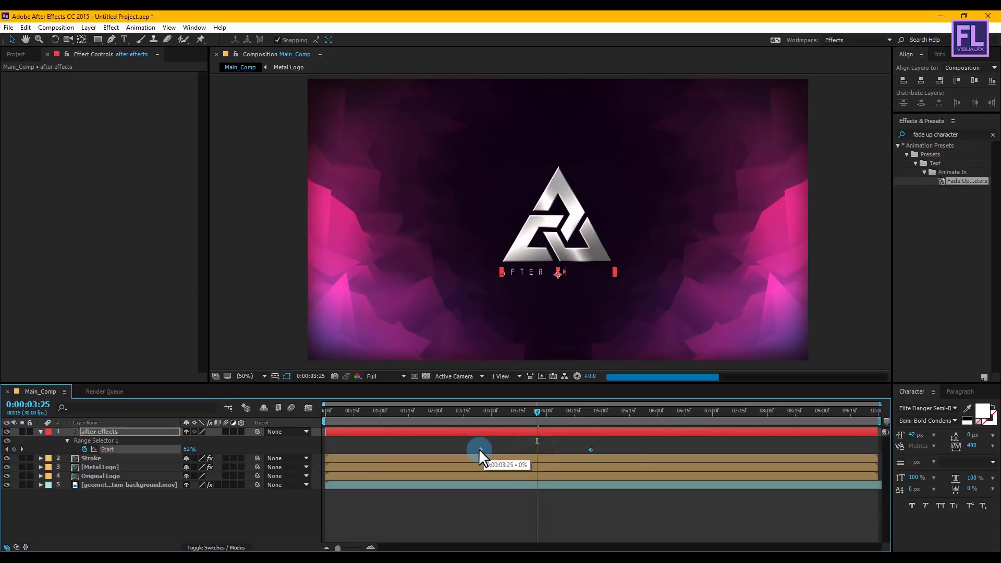
pyautogui.press('F9')
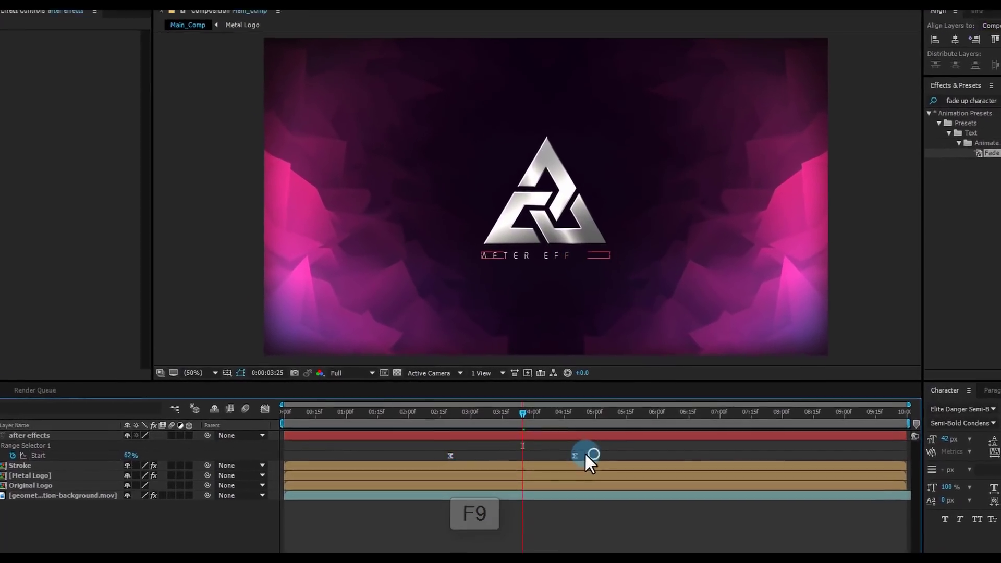
pyautogui.moveTo(584, 451); pyautogui.dragTo(482, 474)
pyautogui.moveTo(482, 421); pyautogui.dragTo(449, 427)
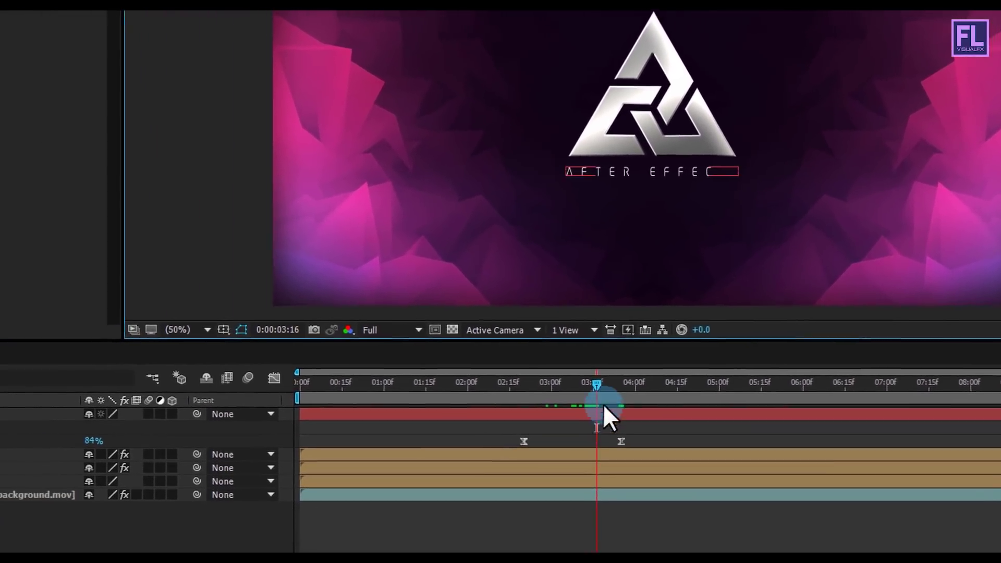
pyautogui.moveTo(603, 405); pyautogui.dragTo(674, 382)
# Switch on 3D for the after effects, Stroke, Metal Logo and Original Logo layers, leaving the background 2D.
pyautogui.click(40, 374)
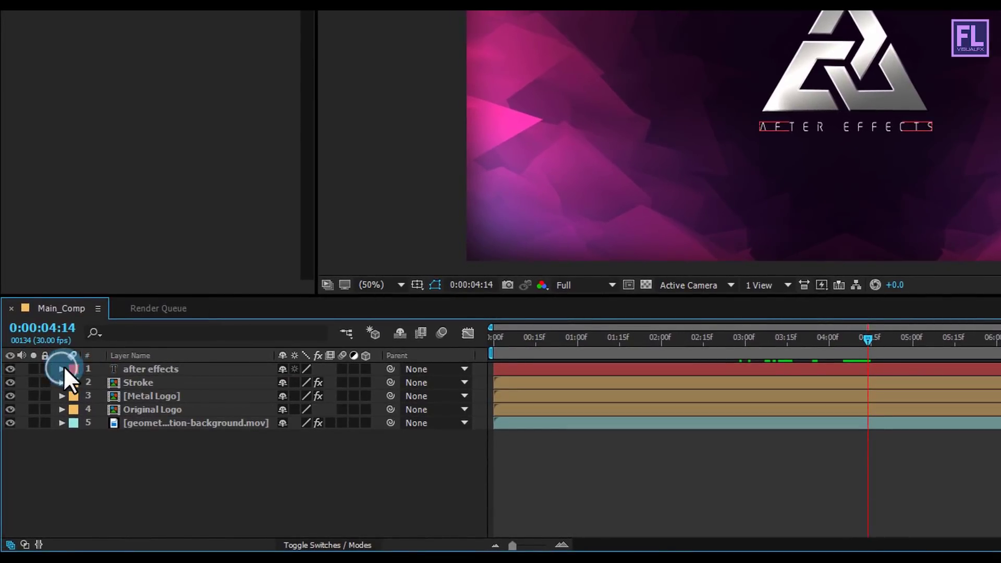
pyautogui.click(103, 373)
pyautogui.click(176, 368)
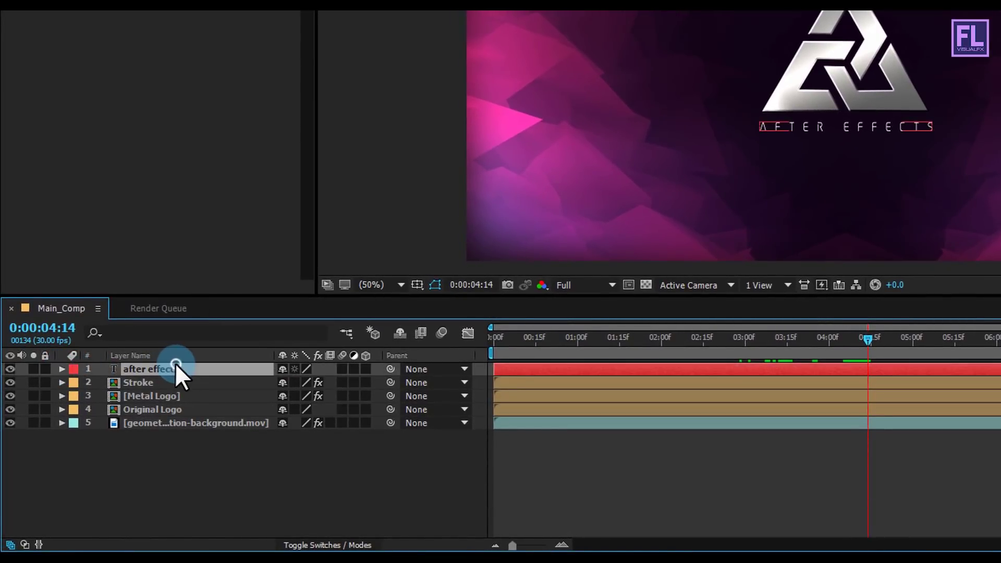
pyautogui.keyDown('shift'); pyautogui.click(162, 409); pyautogui.keyUp('shift')
pyautogui.click(365, 369)
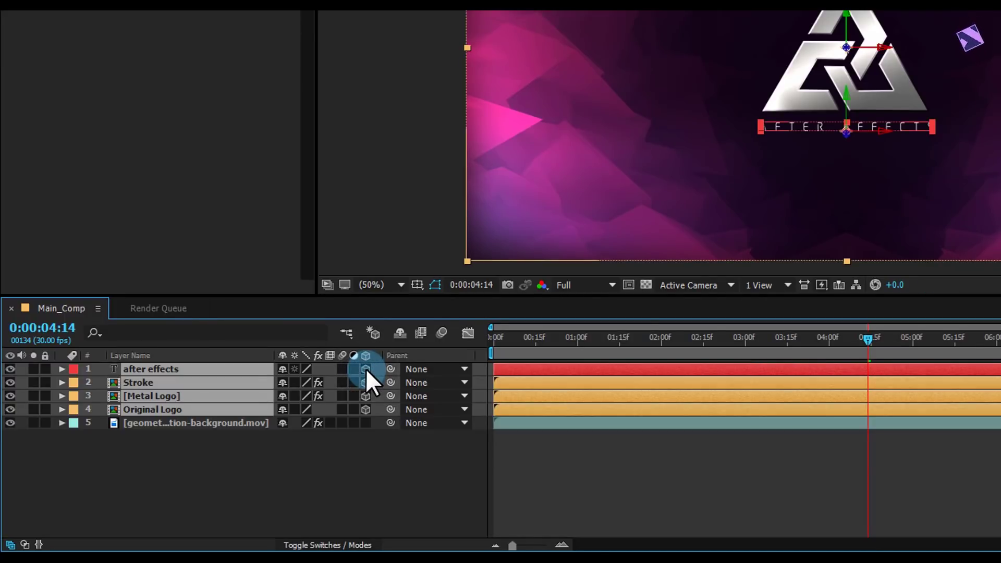
pyautogui.click(344, 544)
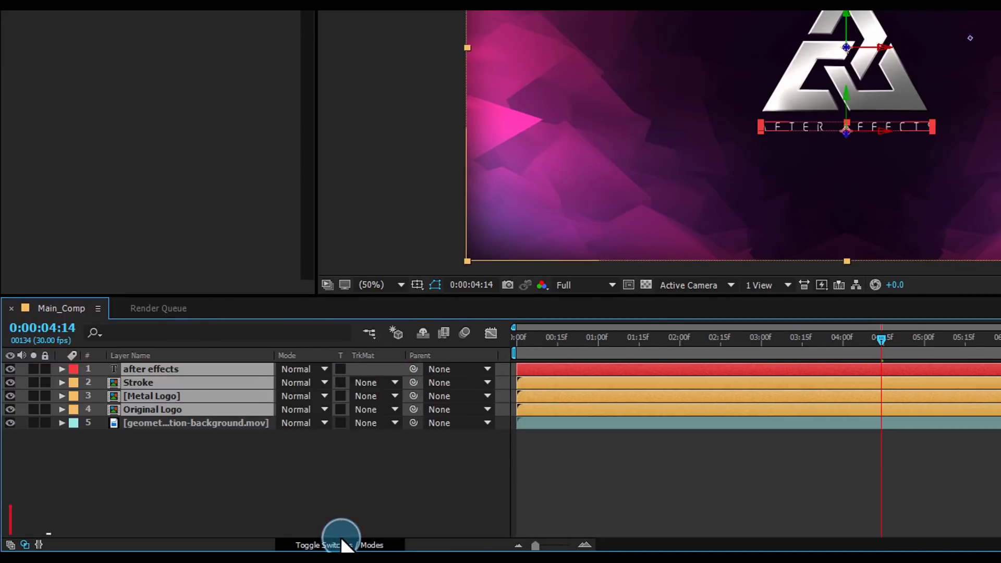
pyautogui.click(344, 545)
pyautogui.click(308, 496)
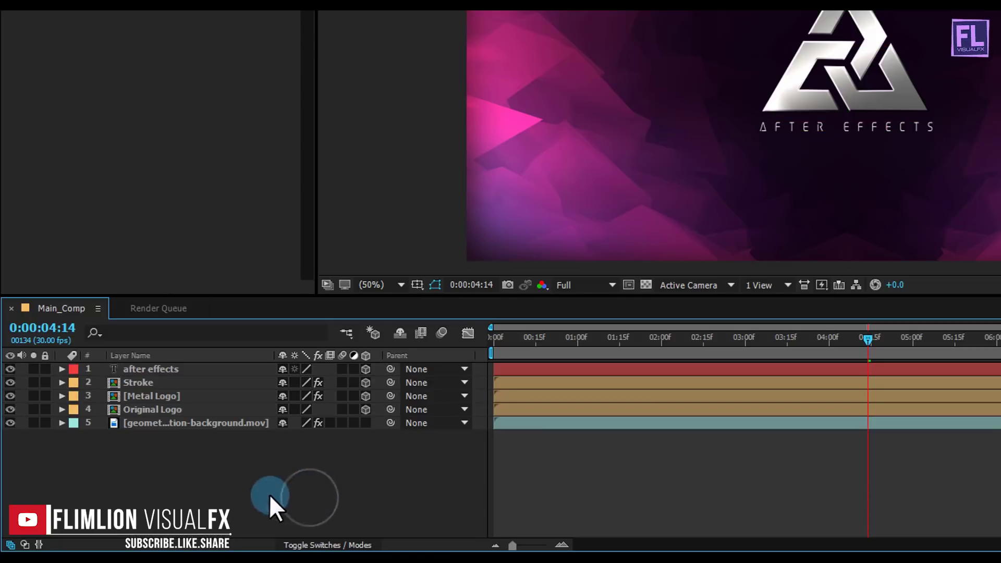
# Add a new Null Object layer and make it 3D.
pyautogui.rightClick(184, 483)
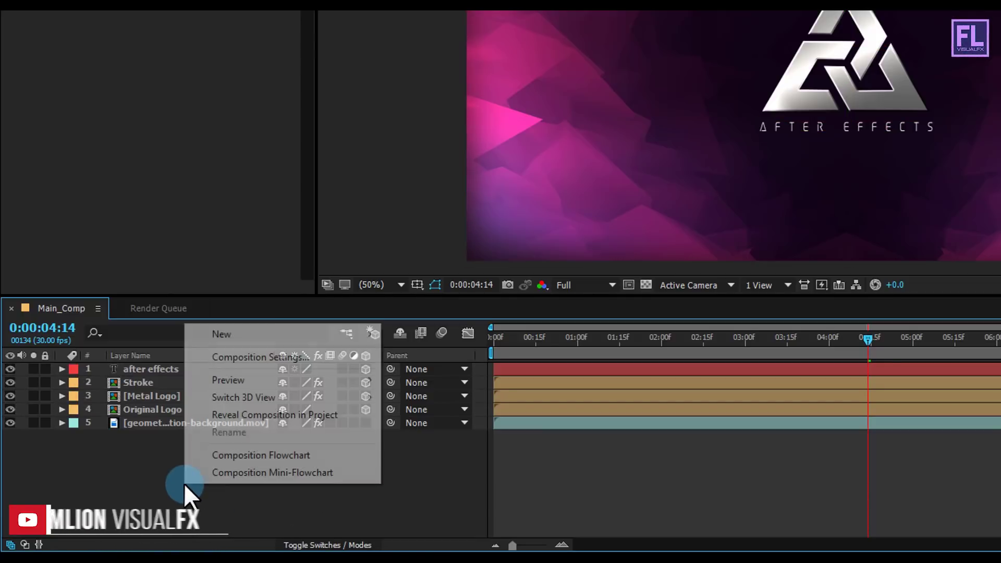
pyautogui.click(269, 333)
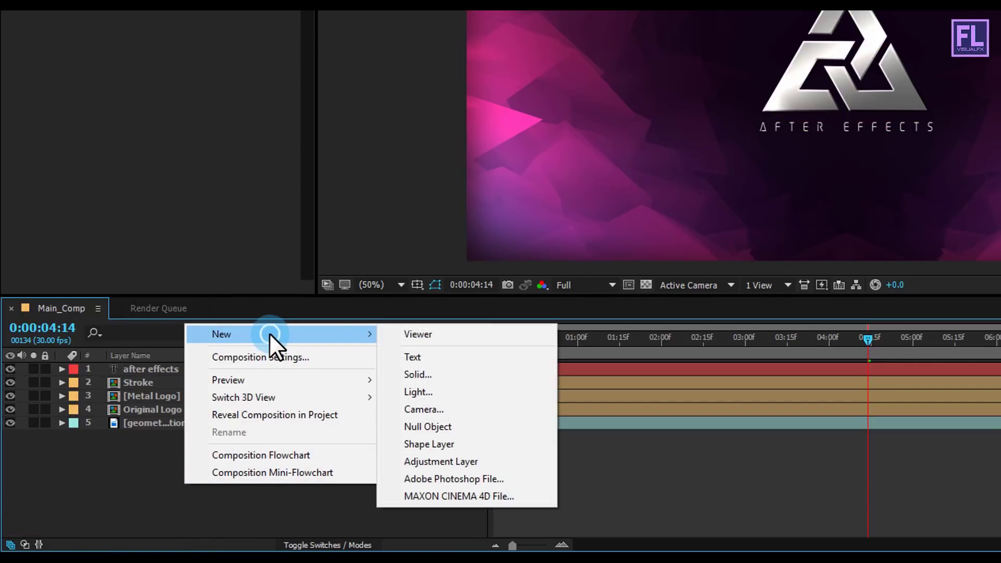
pyautogui.click(426, 426)
pyautogui.click(365, 369)
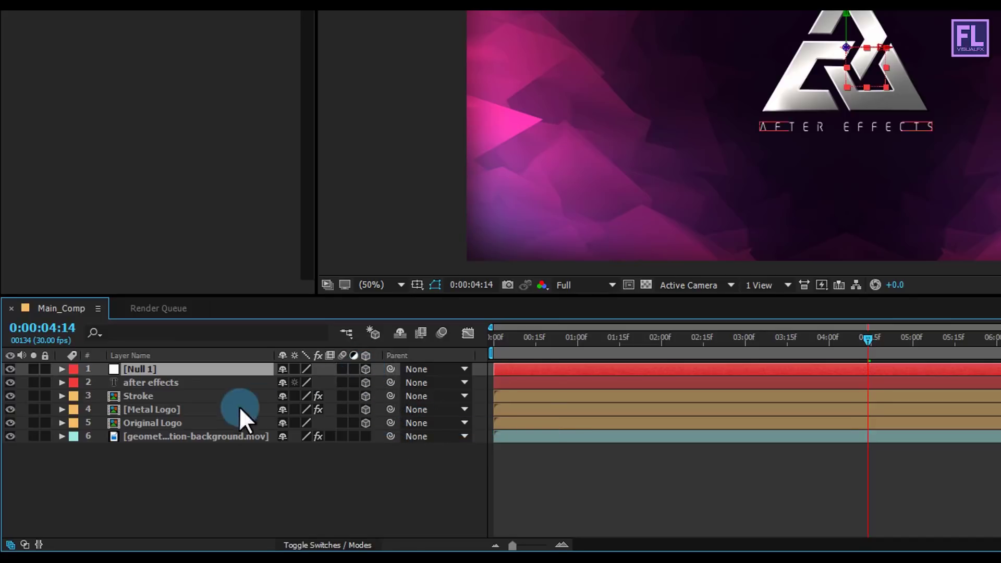
# Parent the after effects, Stroke, Metal Logo and Original Logo layers to Null 1.
pyautogui.click(184, 422)
pyautogui.keyDown('shift'); pyautogui.click(167, 381); pyautogui.keyUp('shift')
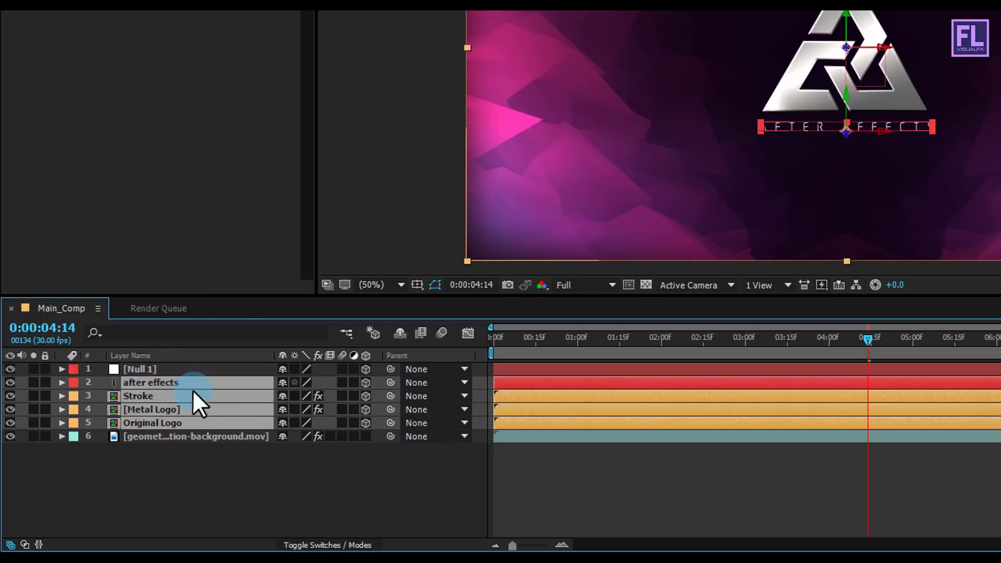
pyautogui.moveTo(385, 422); pyautogui.dragTo(124, 368)
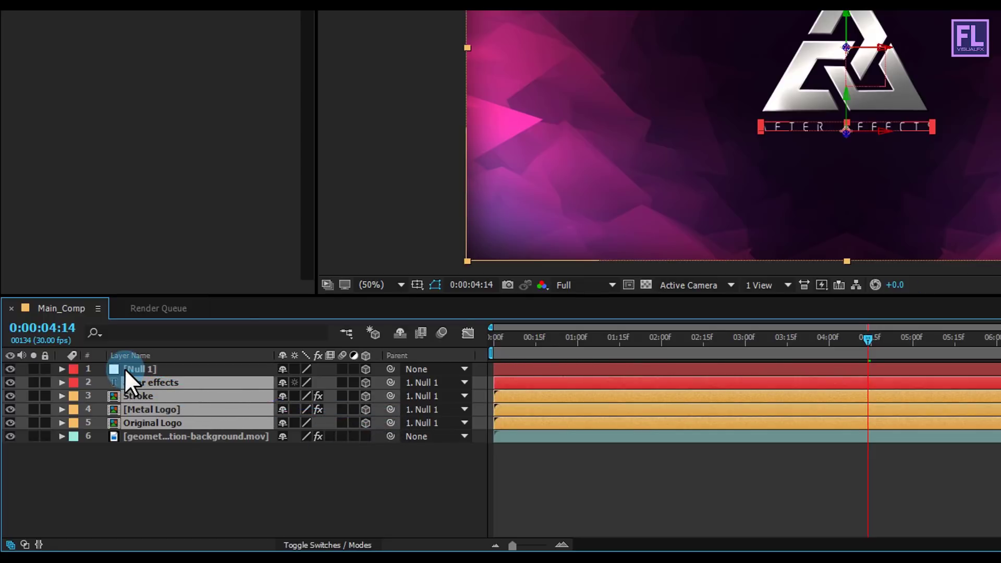
pyautogui.rightClick(205, 351)
pyautogui.click(255, 406)
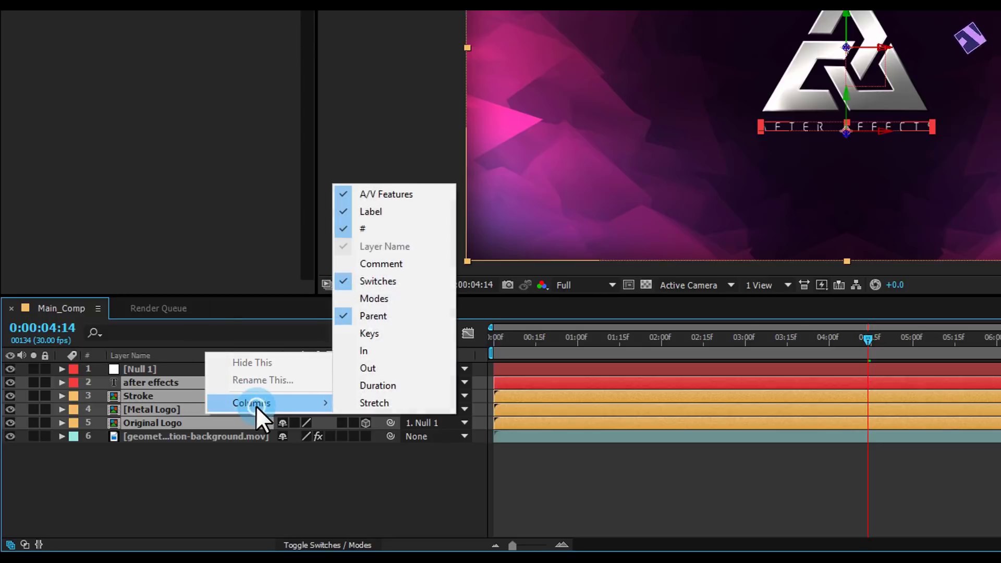
pyautogui.click(256, 475)
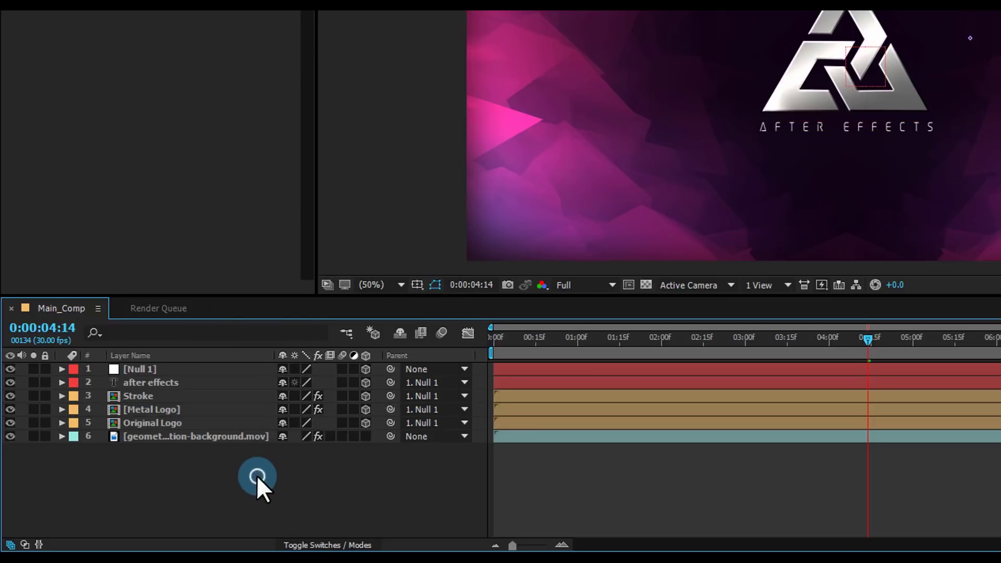
pyautogui.click(178, 371)
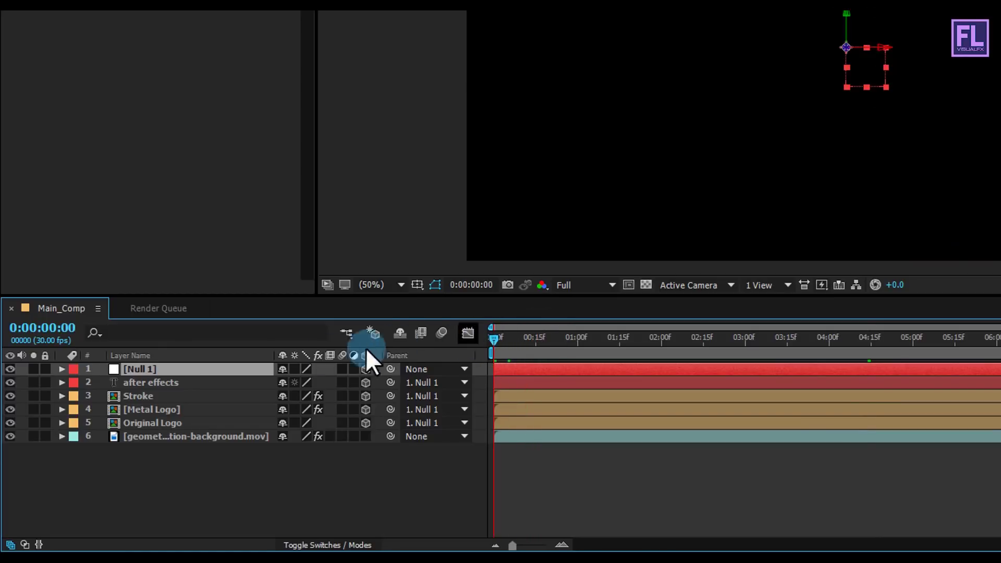
# Keyframe Null 1's Position at 0:00 with Z -2293, then Z 0 at 2:00.
pyautogui.press('p')
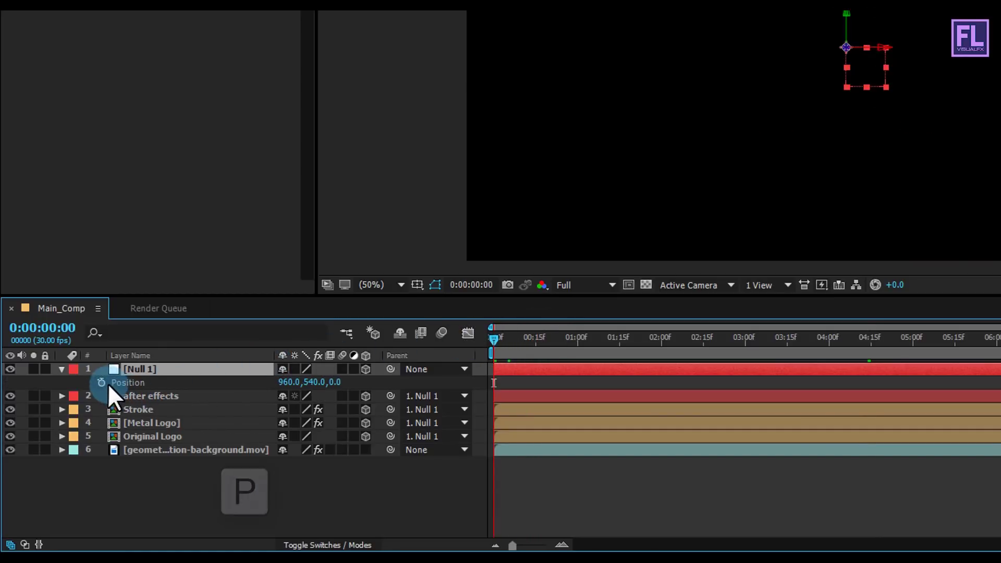
pyautogui.click(101, 382)
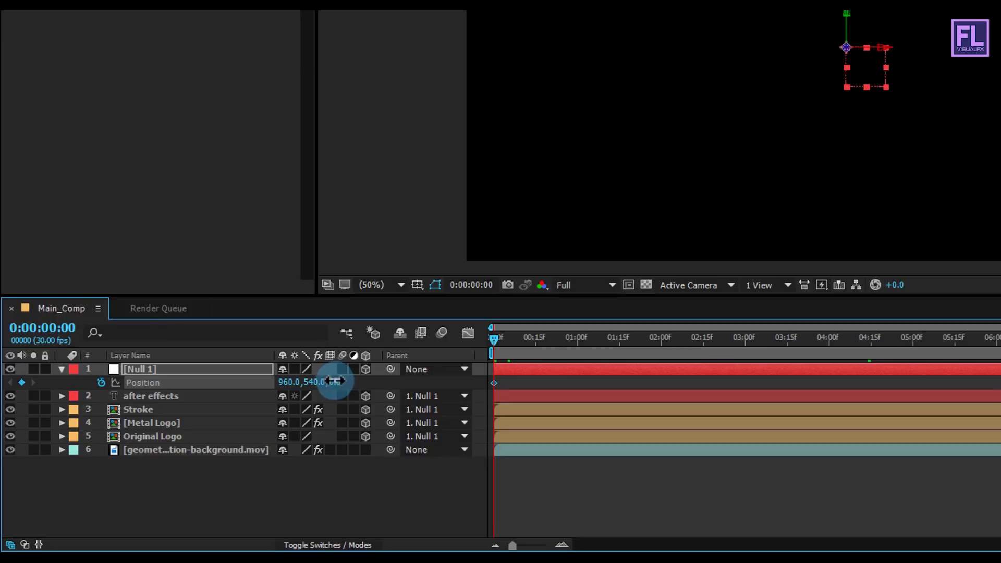
pyautogui.moveTo(333, 381); pyautogui.dragTo(6, 437)
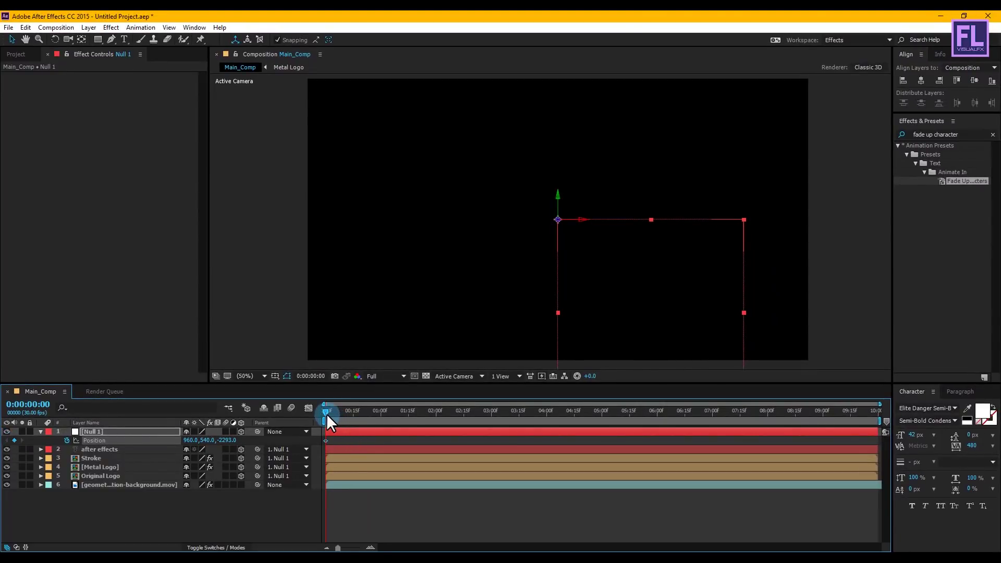
pyautogui.moveTo(326, 413); pyautogui.dragTo(437, 407)
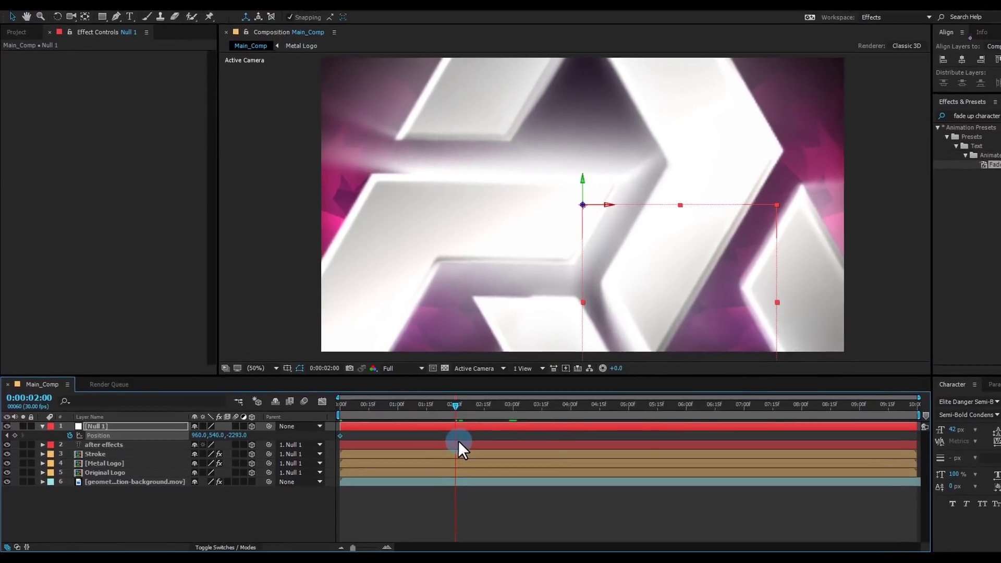
pyautogui.click(227, 441)
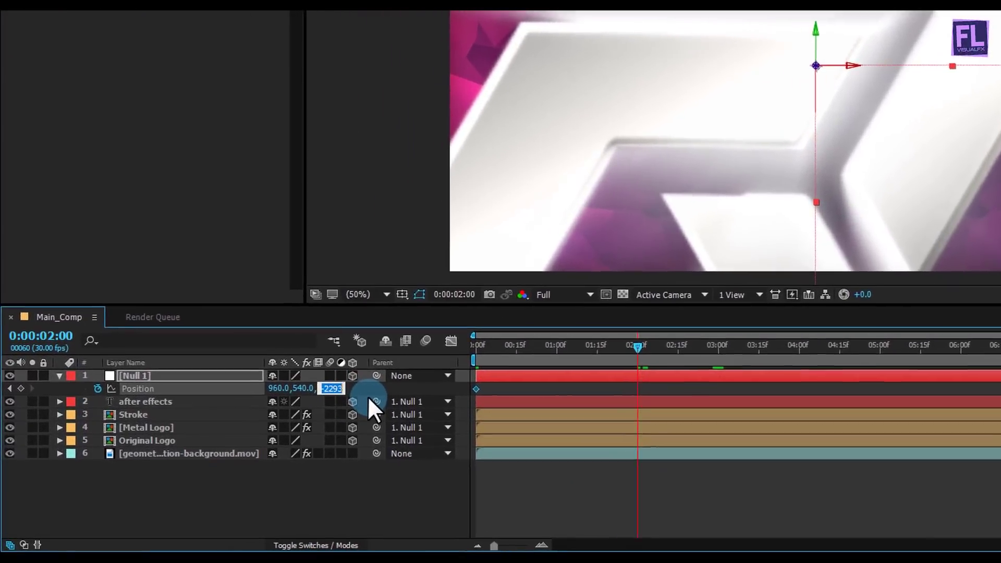
pyautogui.write('0')
pyautogui.press('Return')
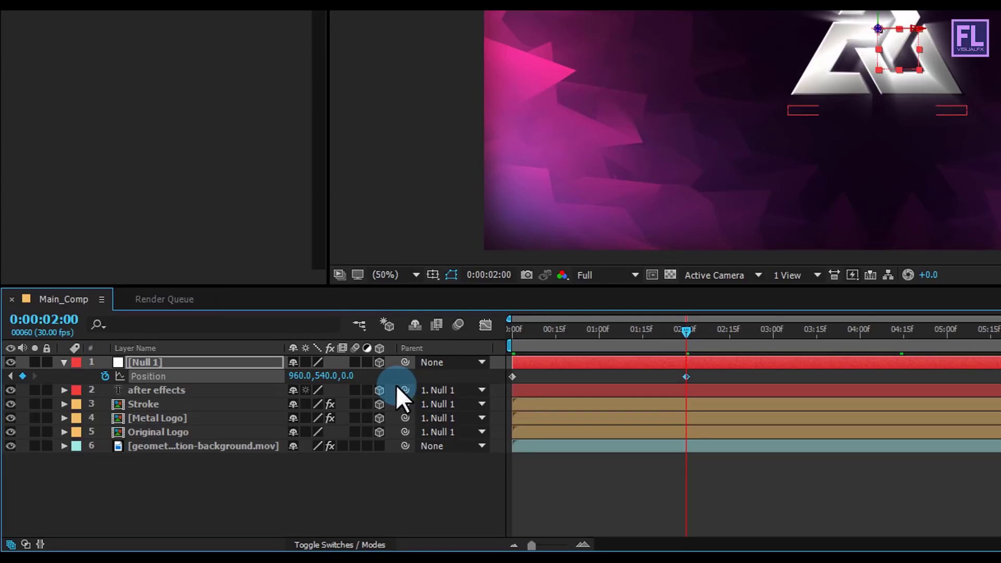
# Add a Z 266 Position keyframe at 9:29 and Easy Ease all three keyframes.
pyautogui.click(686, 330)
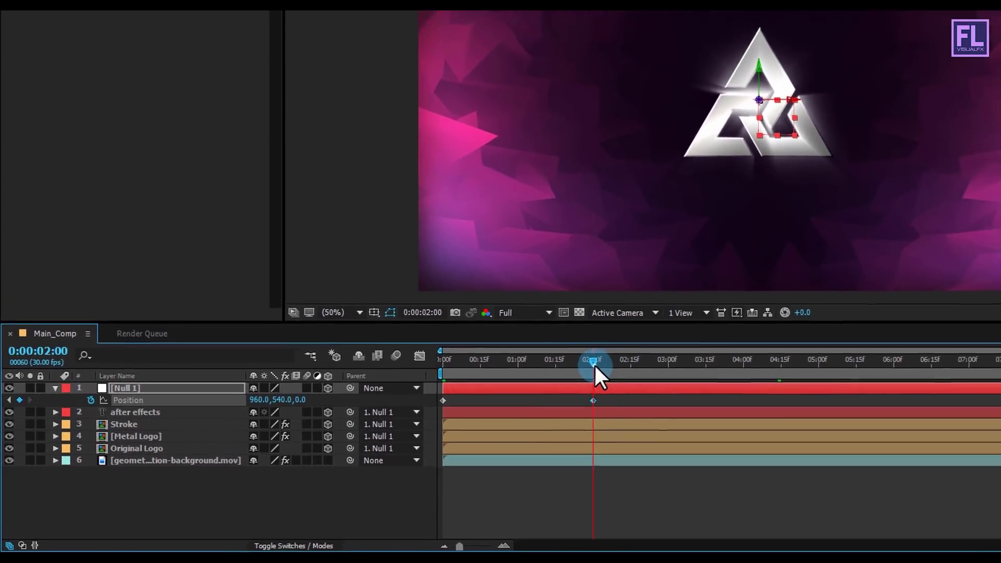
pyautogui.moveTo(593, 364); pyautogui.dragTo(881, 398)
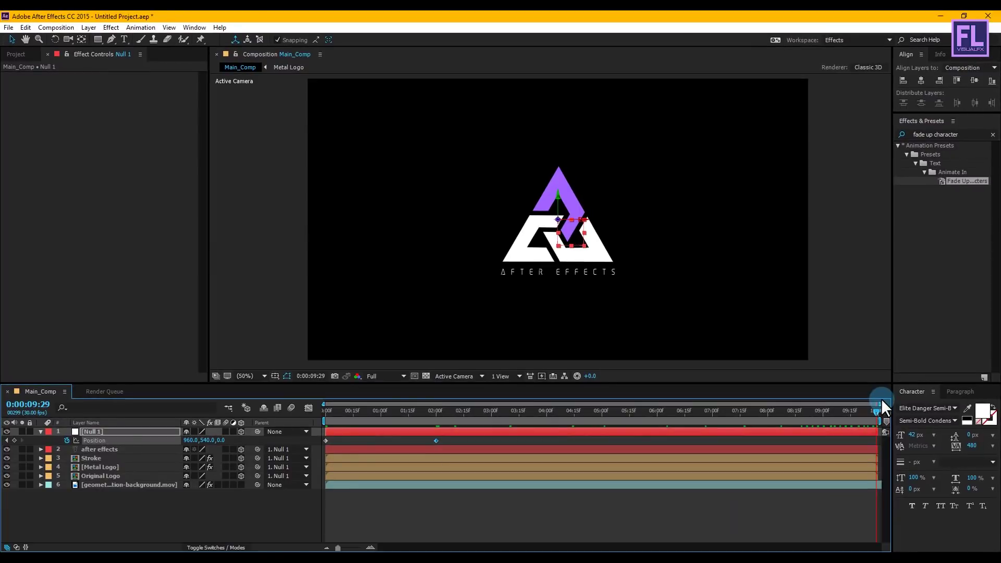
pyautogui.moveTo(223, 441); pyautogui.dragTo(373, 439)
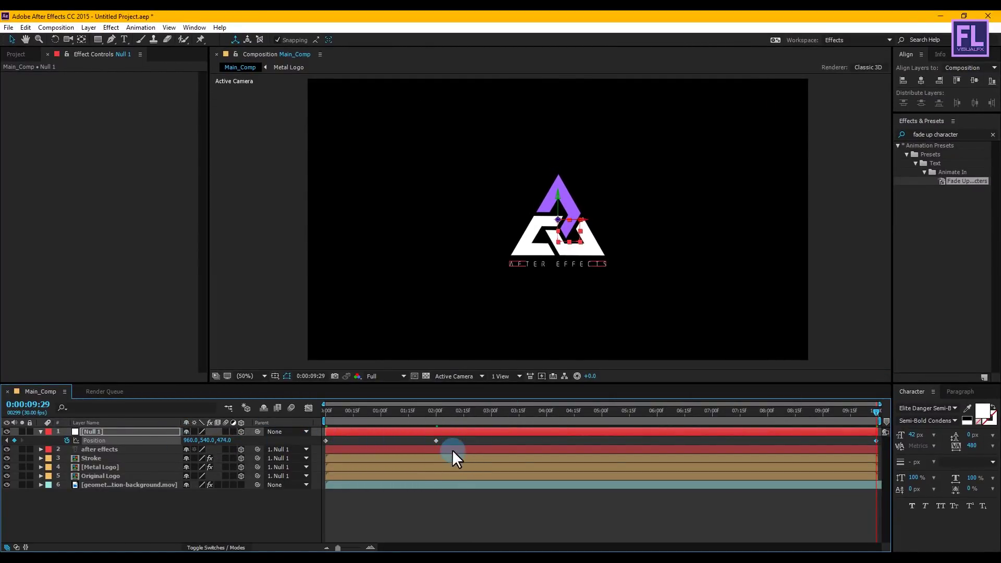
pyautogui.moveTo(874, 440); pyautogui.dragTo(481, 430)
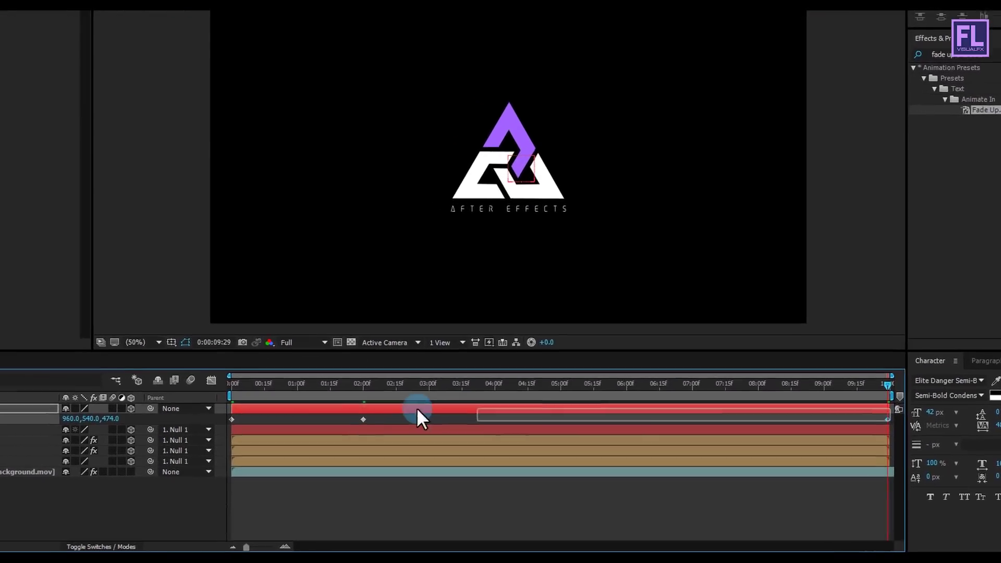
pyautogui.moveTo(417, 408); pyautogui.dragTo(216, 410)
pyautogui.press('F9')
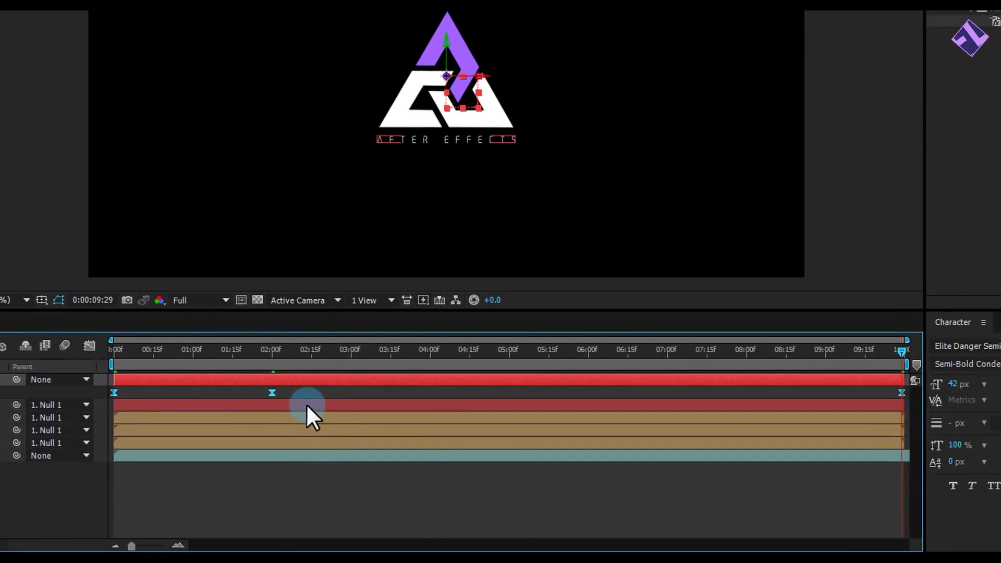
# In the Graph Editor's speed graph, drag the 2:00 keyframe's incoming influence to about 82%.
pyautogui.click(271, 360)
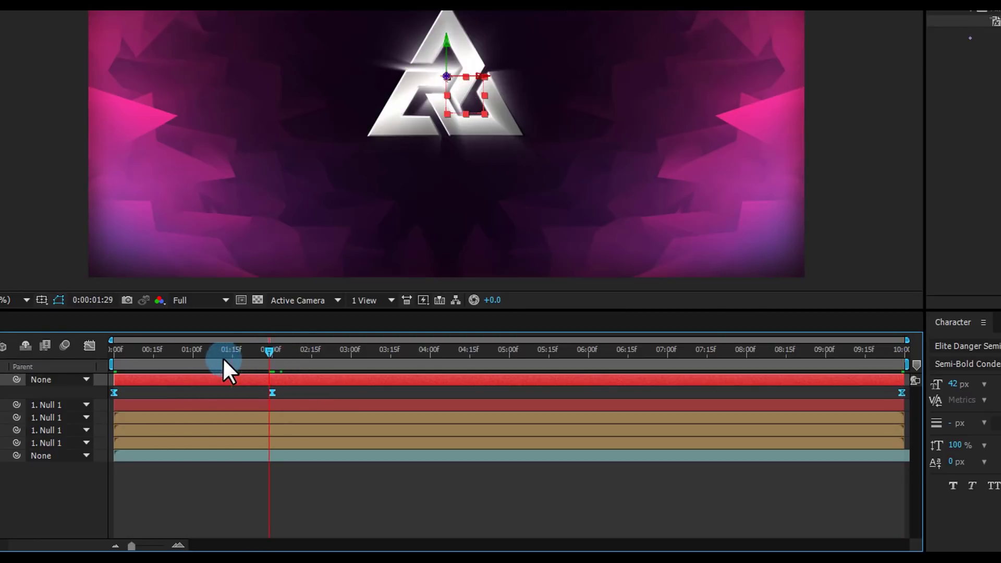
pyautogui.click(83, 345)
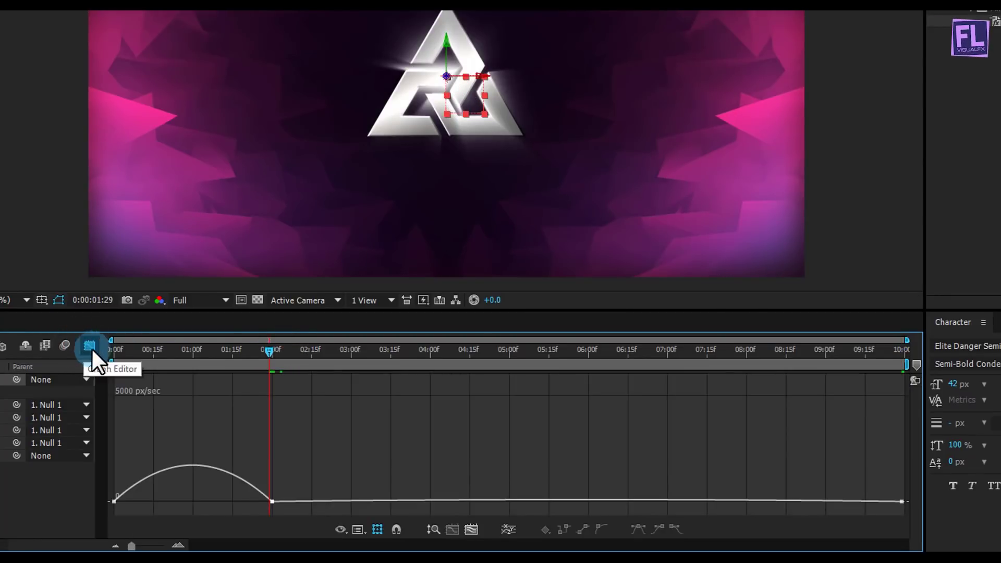
pyautogui.click(473, 527)
pyautogui.click(273, 506)
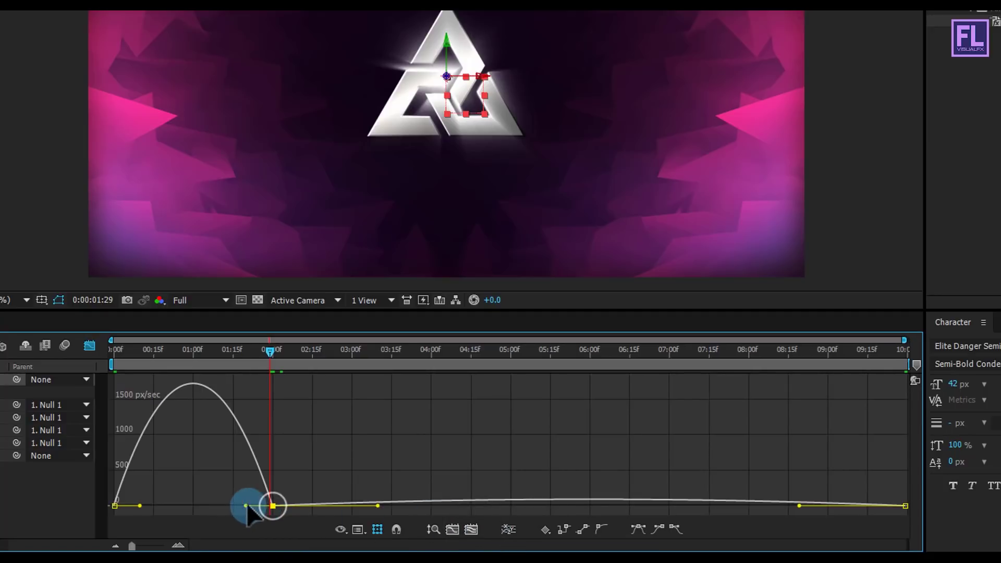
pyautogui.moveTo(243, 503); pyautogui.dragTo(124, 488)
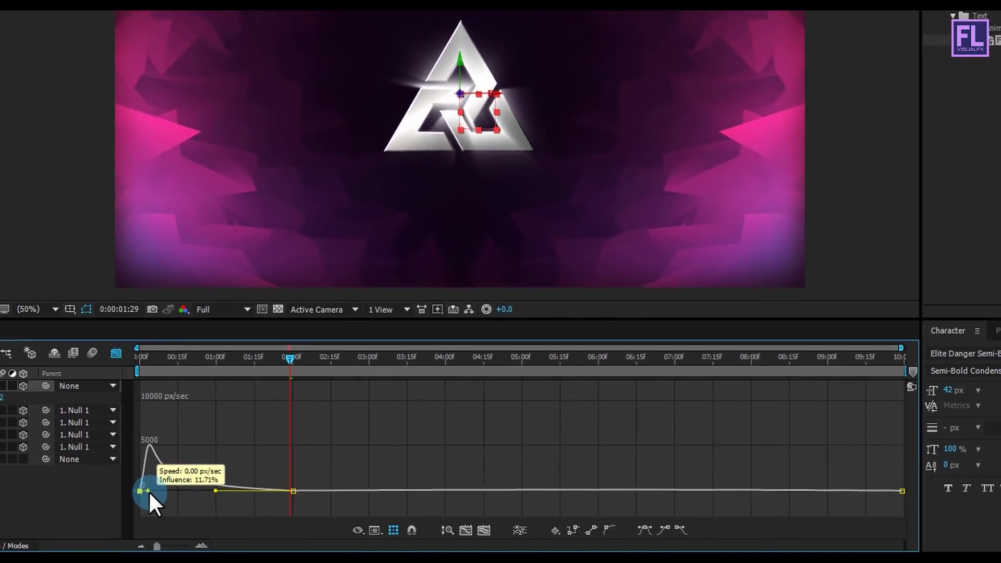
# Close the Graph Editor, return to the first frame and collapse Null 1.
pyautogui.click(116, 352)
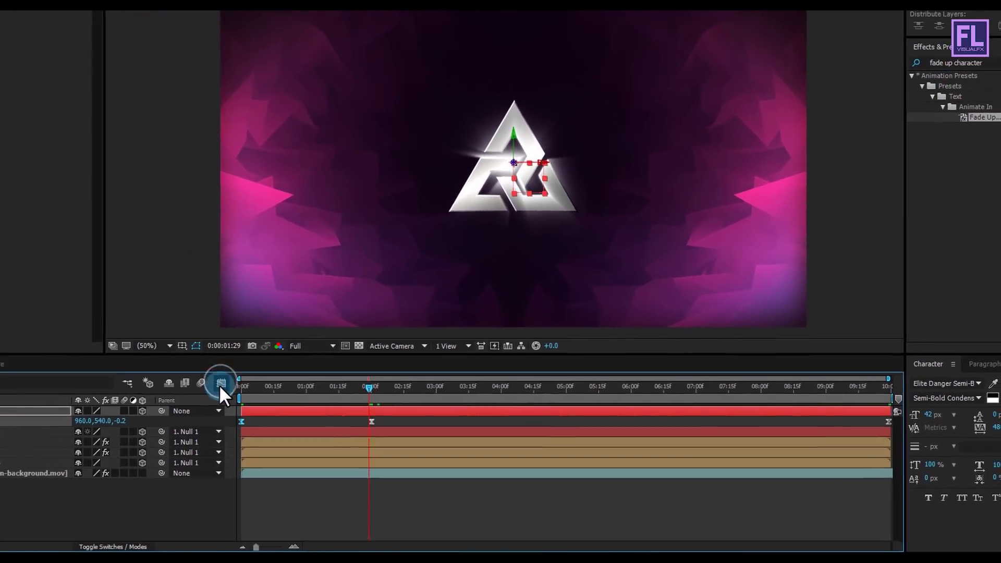
pyautogui.moveTo(369, 386); pyautogui.dragTo(307, 386)
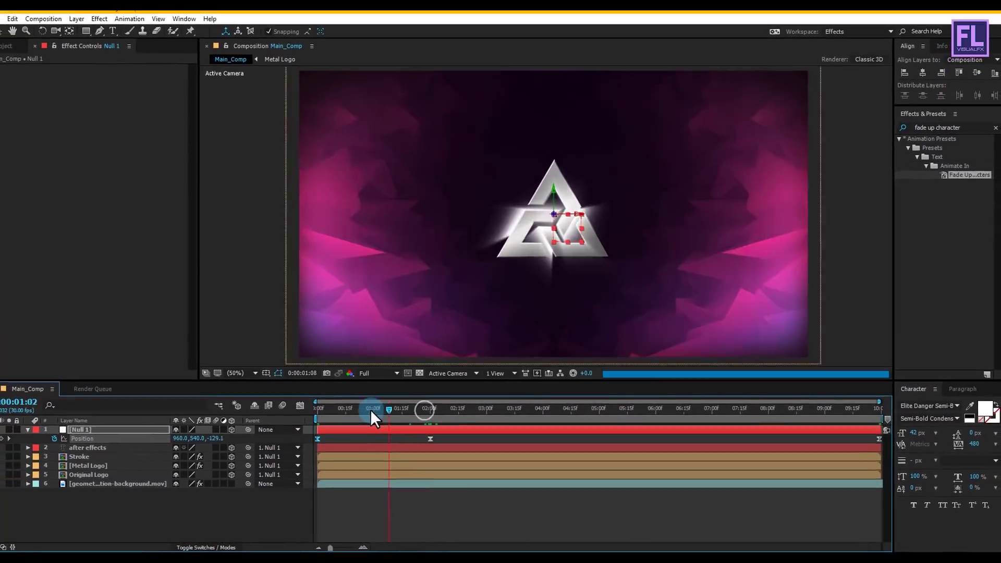
pyautogui.moveTo(371, 408); pyautogui.dragTo(317, 411)
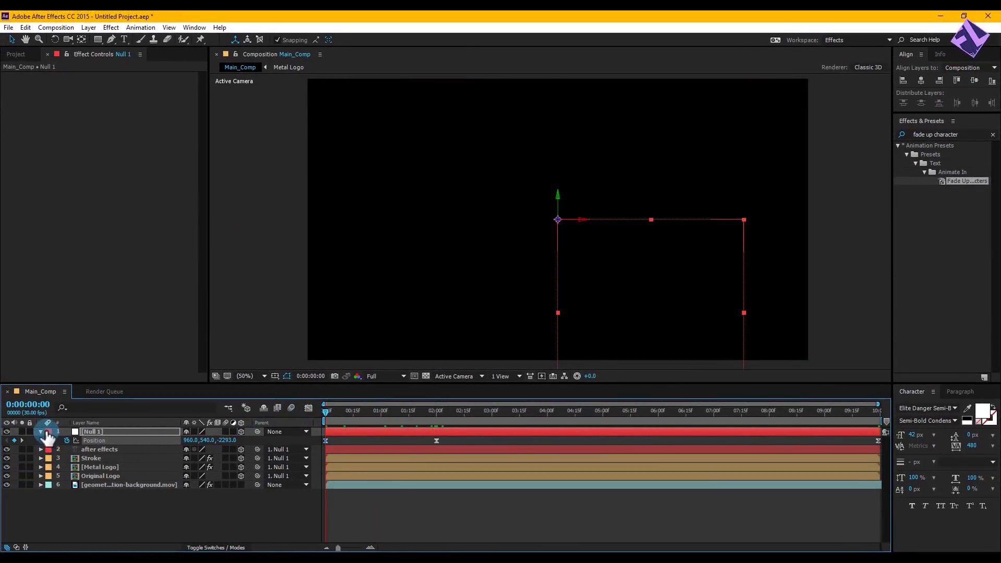
pyautogui.click(40, 431)
# Preview the animation from frame 0, then stop on about 3:26 with the logo settled.
pyautogui.press('space')
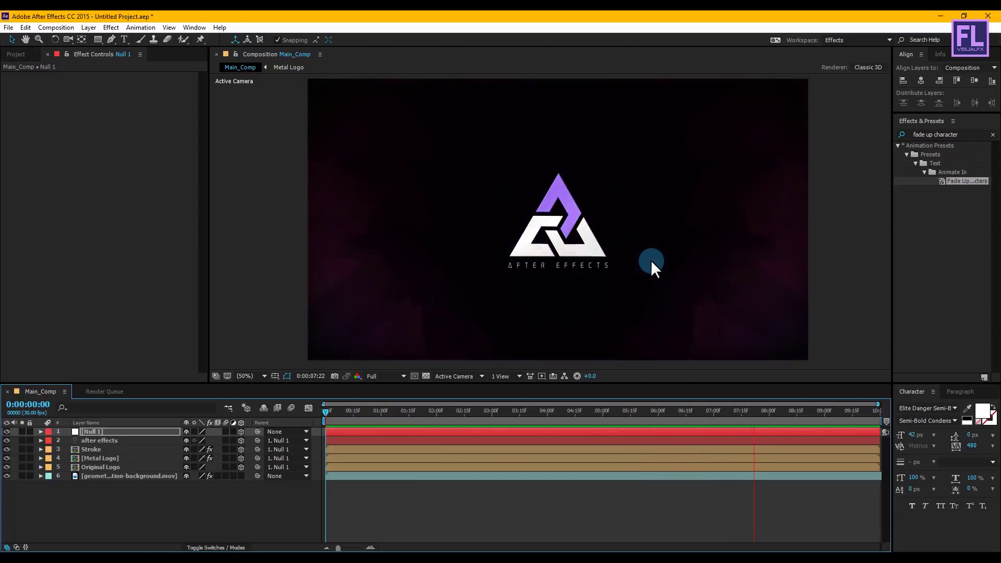
pyautogui.moveTo(683, 415); pyautogui.dragTo(559, 415)
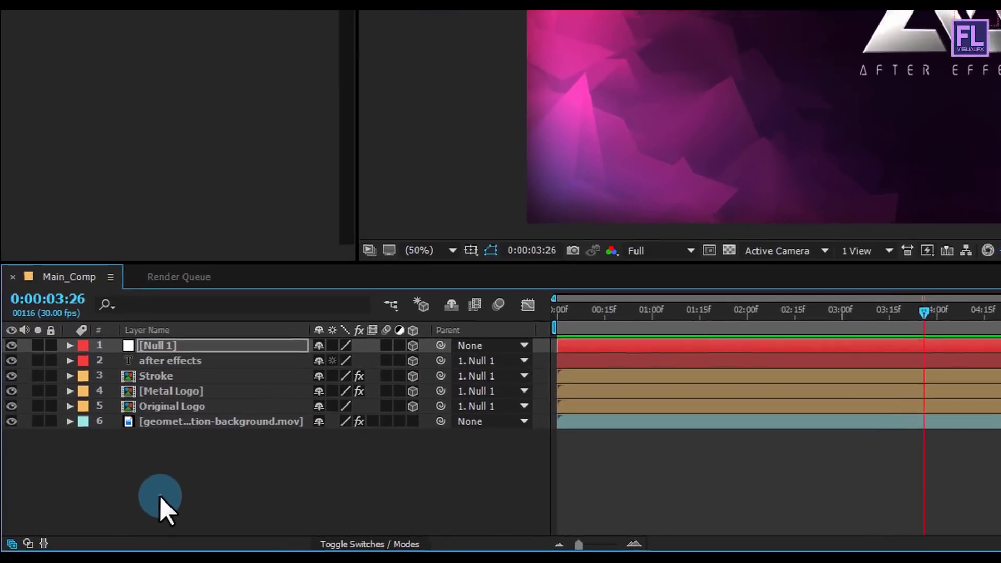
pyautogui.rightClick(160, 498)
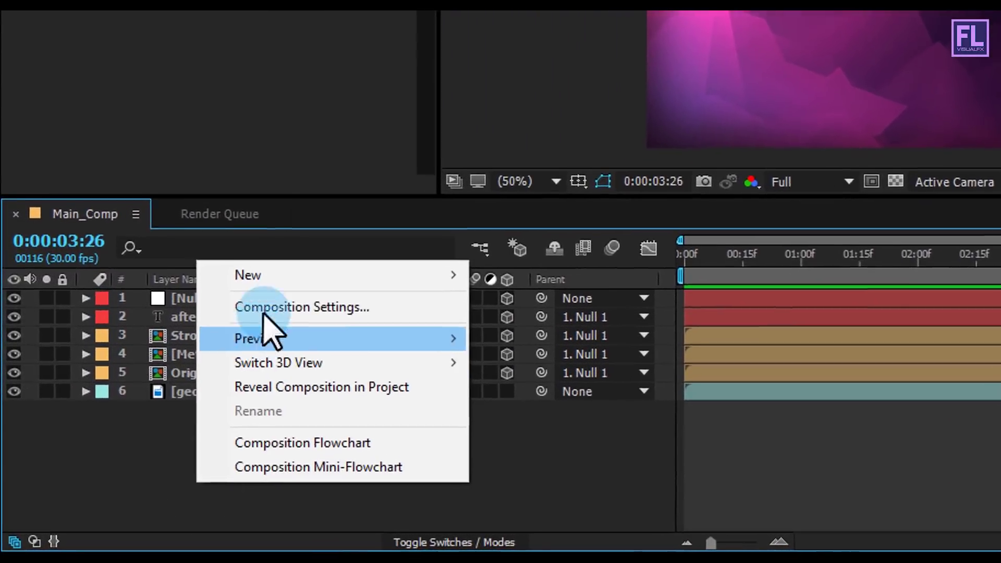
pyautogui.click(231, 327)
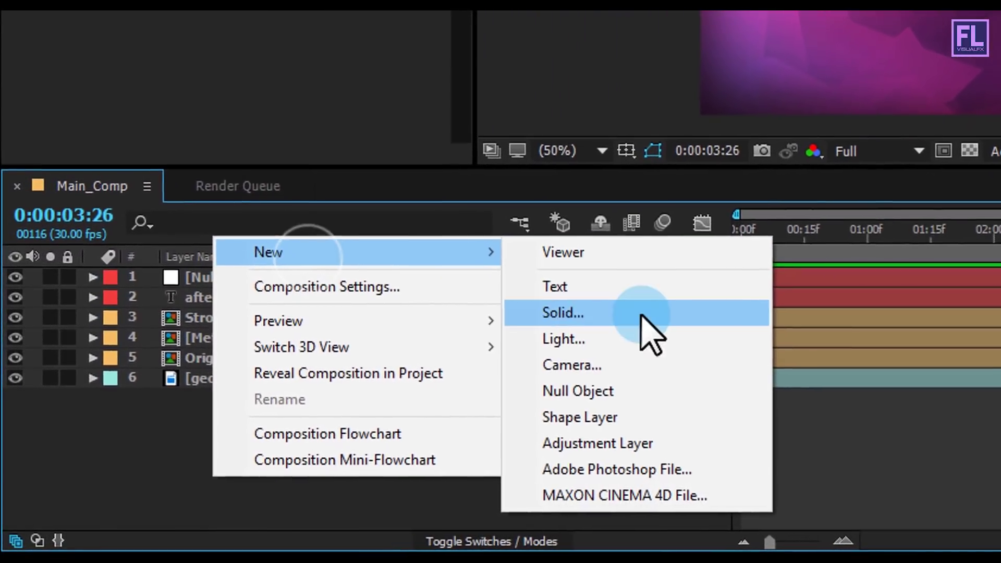
pyautogui.click(642, 314)
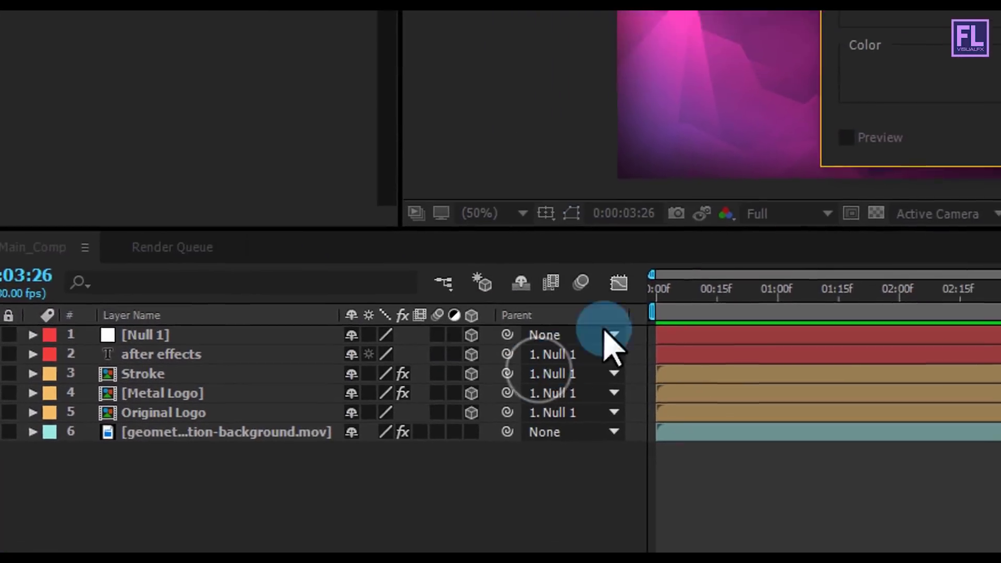
pyautogui.click(847, 215)
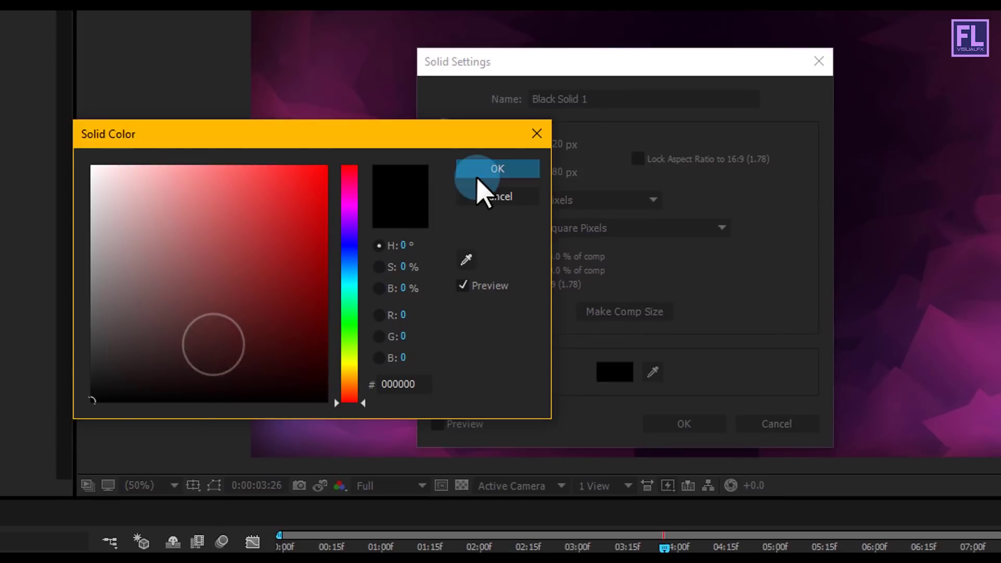
pyautogui.click(542, 121)
pyautogui.moveTo(691, 42); pyautogui.dragTo(493, 43)
pyautogui.write('M')
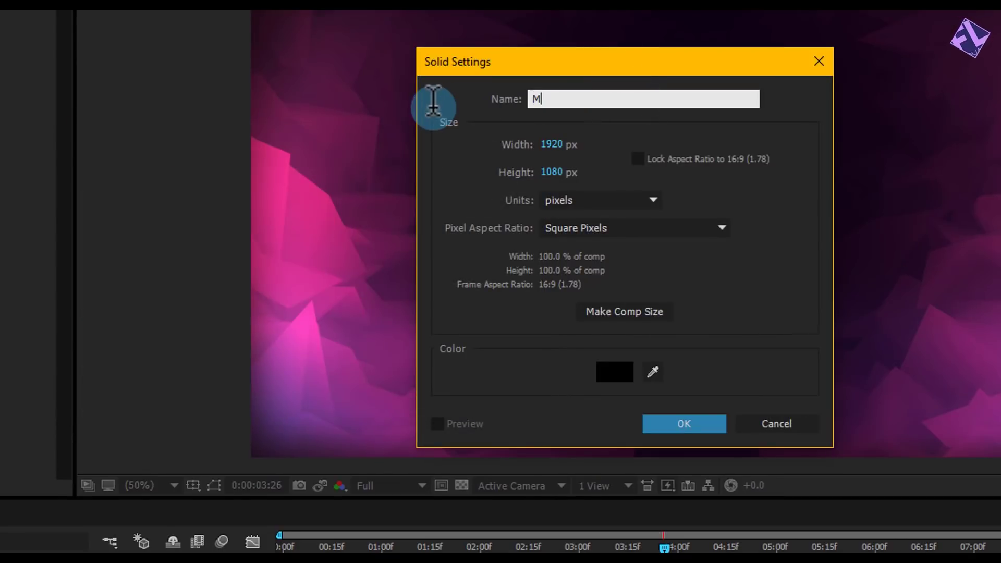
pyautogui.write('ask')
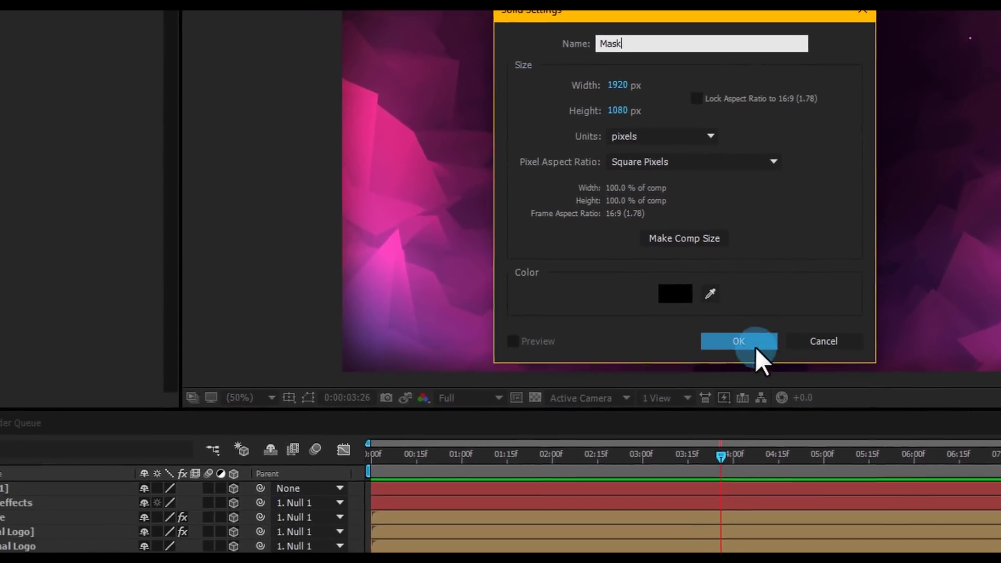
pyautogui.click(738, 342)
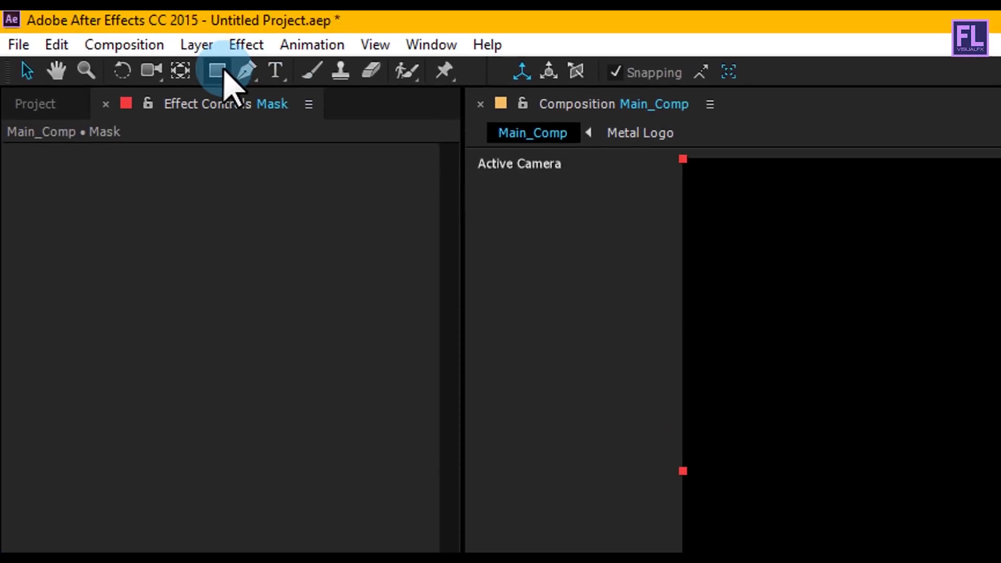
# Add a full-layer rectangle mask on Mask and squeeze it into a horizontal band.
pyautogui.click(144, 20)
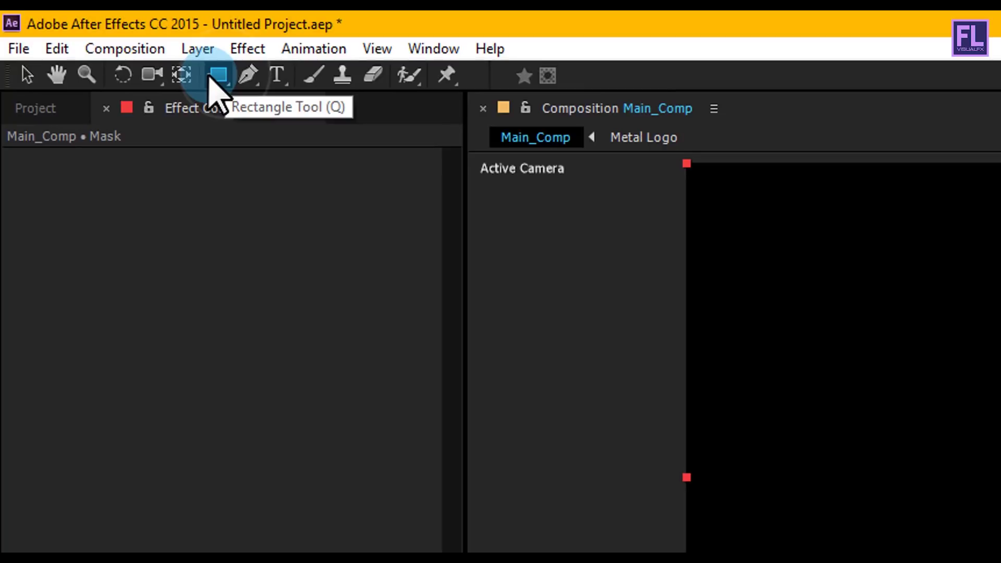
pyautogui.doubleClick(211, 75)
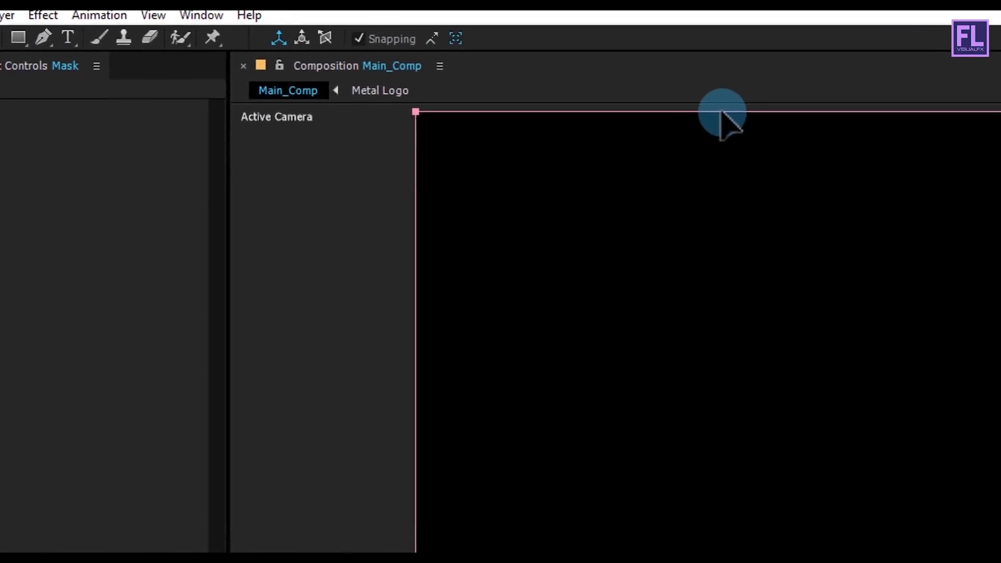
pyautogui.doubleClick(724, 112)
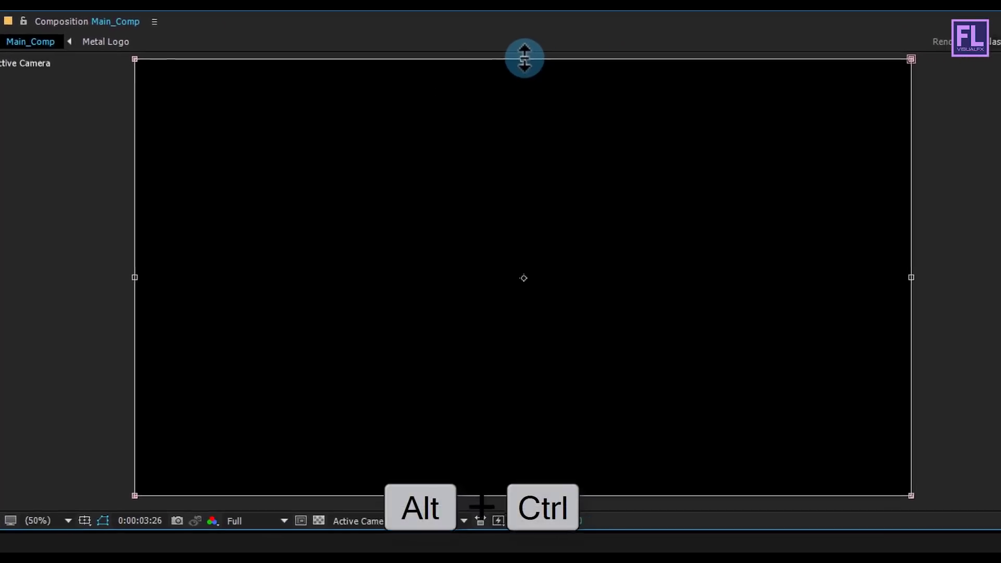
pyautogui.moveTo(899, 111); pyautogui.dragTo(899, 129)
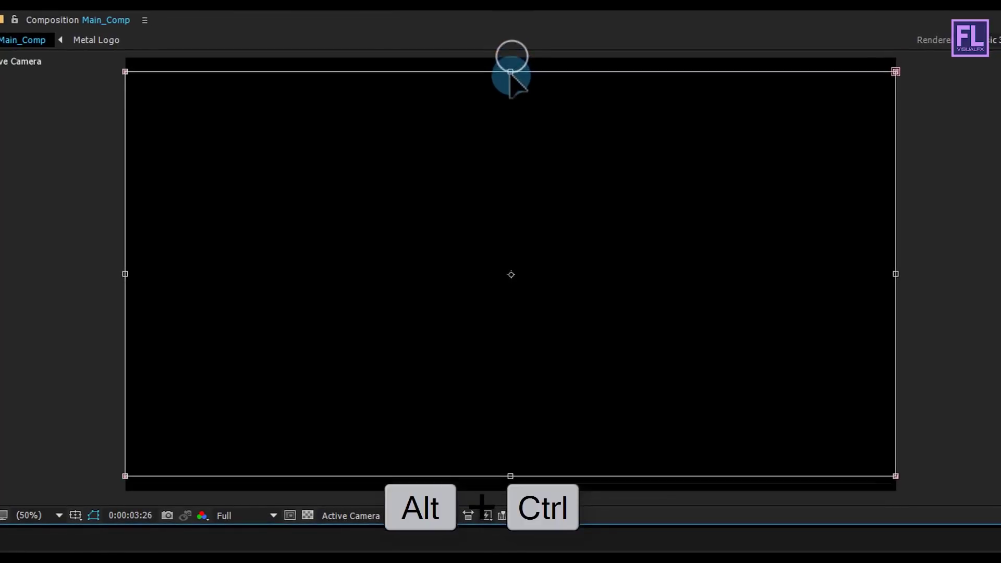
pyautogui.moveTo(511, 73); pyautogui.dragTo(510, 109)
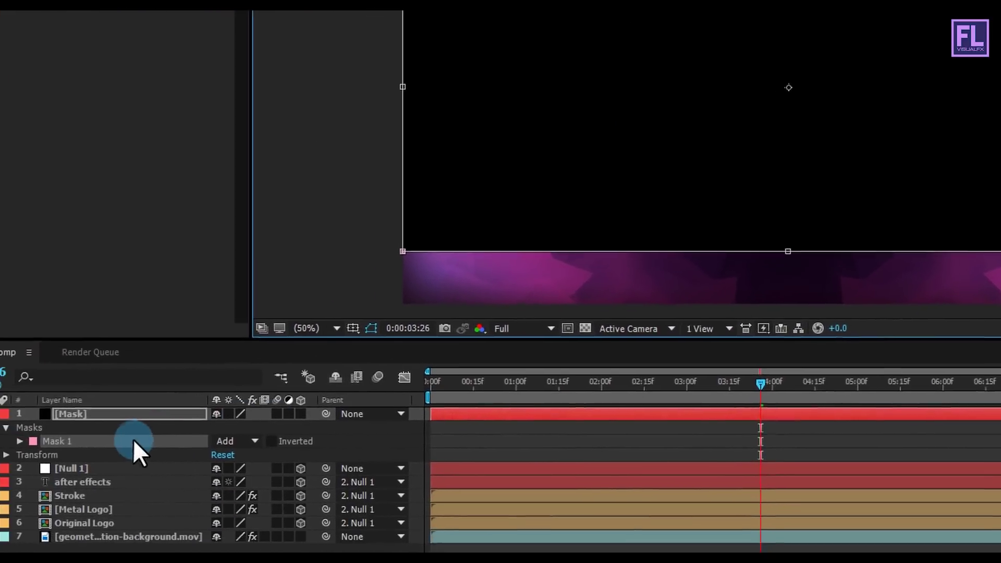
# Set the mask mode to Subtract so only black letterbox bars remain.
pyautogui.click(220, 403)
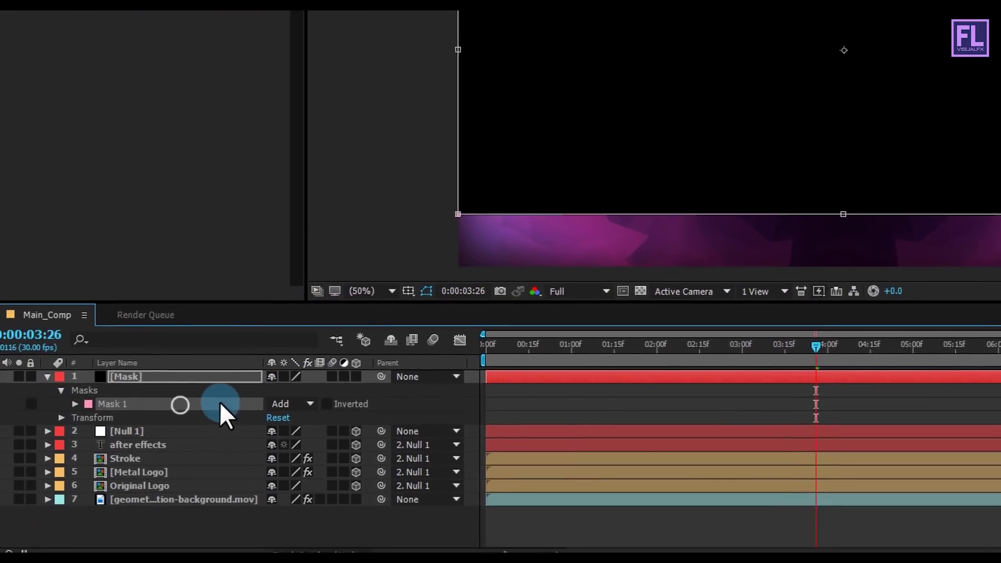
pyautogui.click(300, 404)
pyautogui.click(312, 454)
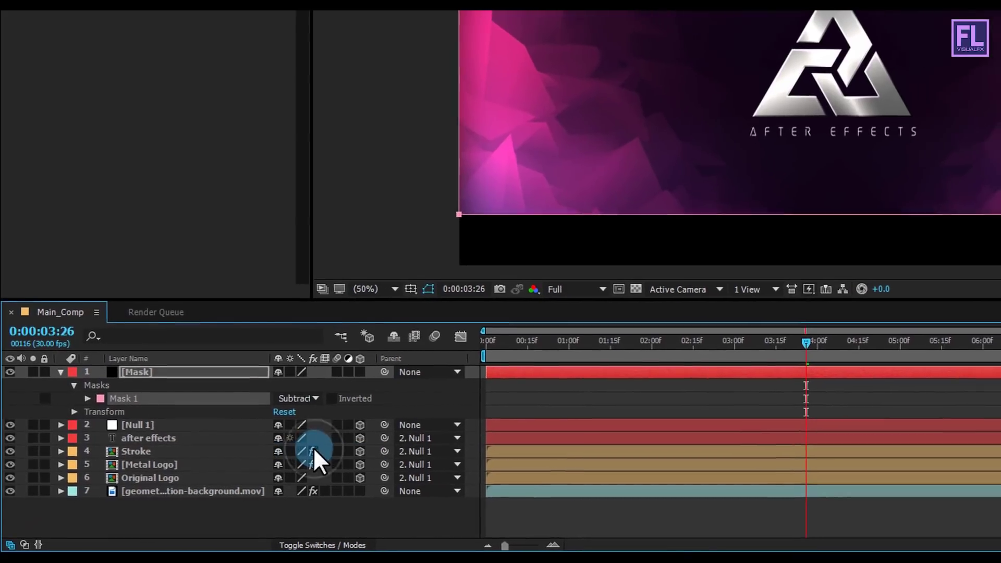
pyautogui.click(60, 372)
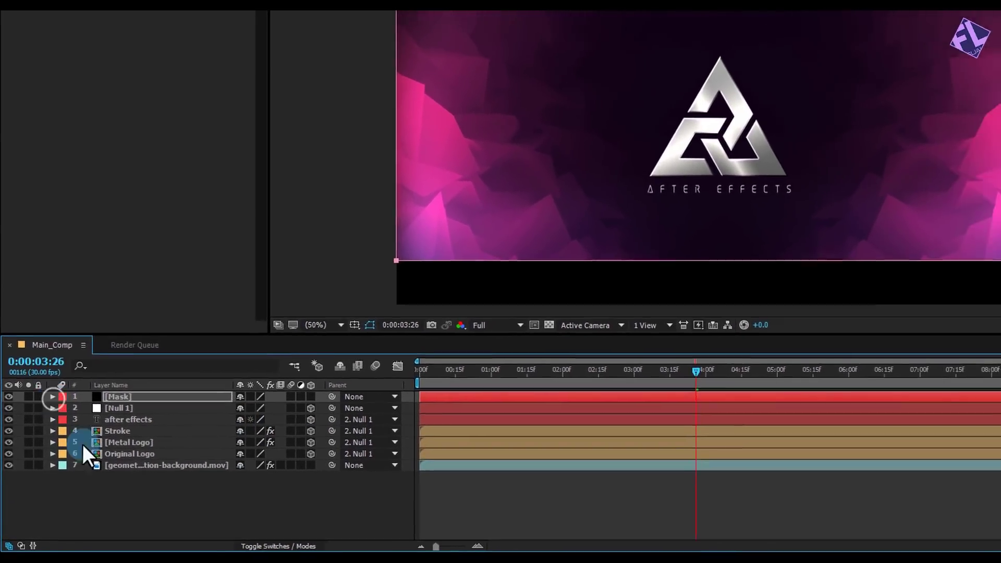
pyautogui.click(159, 506)
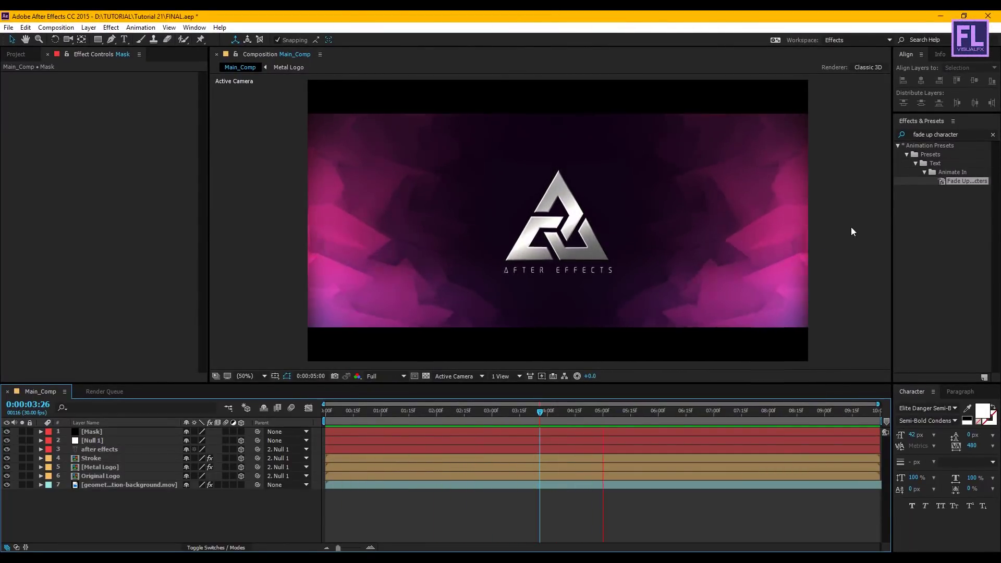
# Import BACKGROUND AUDIO.wav and add it to the composition as a layer.
pyautogui.click(548, 418)
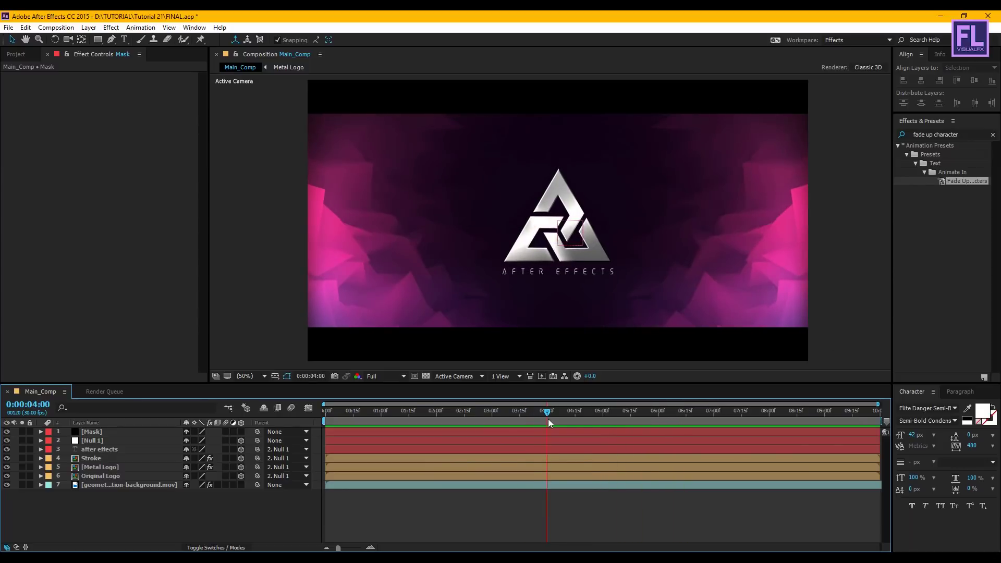
pyautogui.click(15, 54)
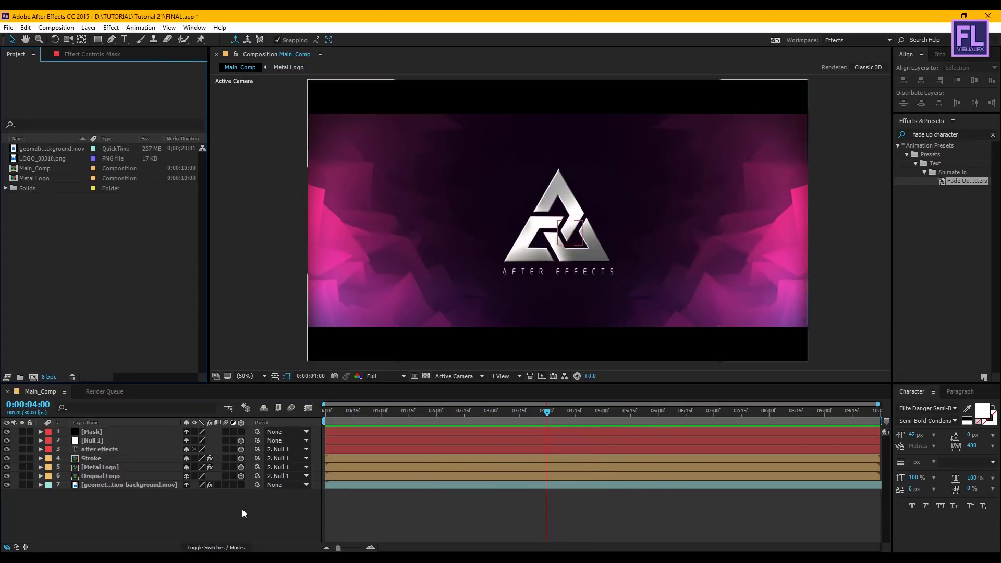
pyautogui.hotkey('alt', 'Tab')
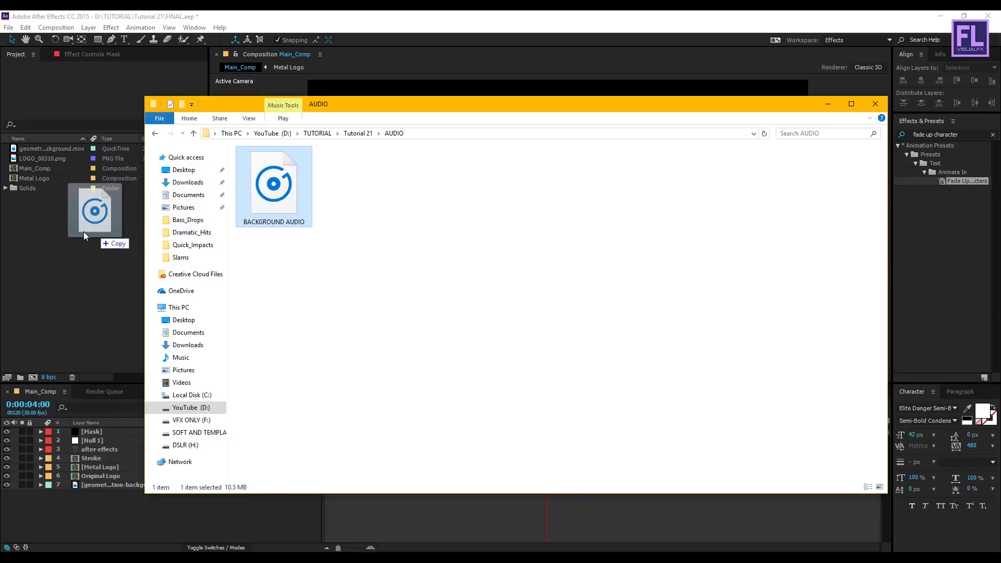
pyautogui.moveTo(84, 232); pyautogui.dragTo(74, 233)
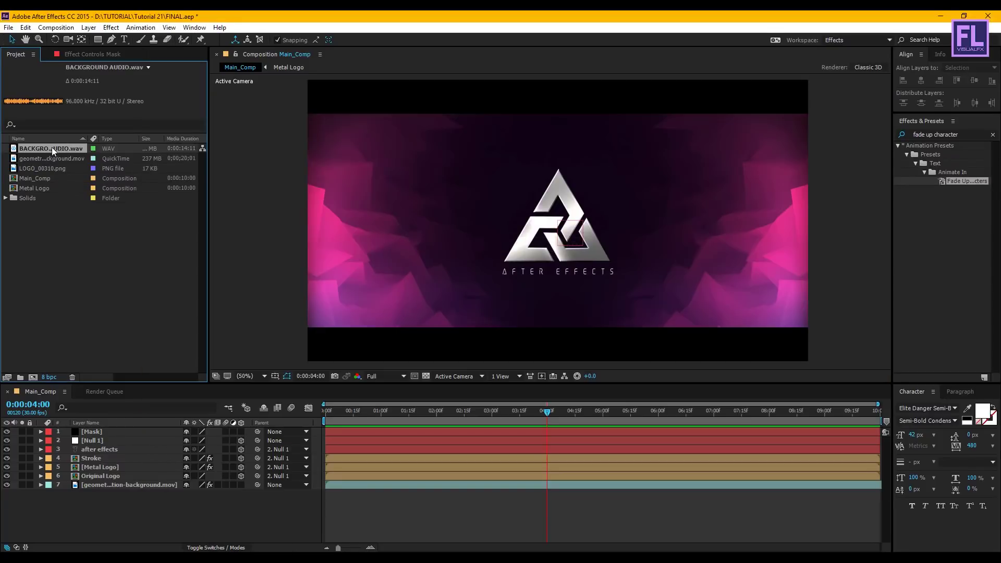
pyautogui.moveTo(52, 148); pyautogui.dragTo(88, 384)
pyautogui.moveTo(98, 489); pyautogui.dragTo(99, 493)
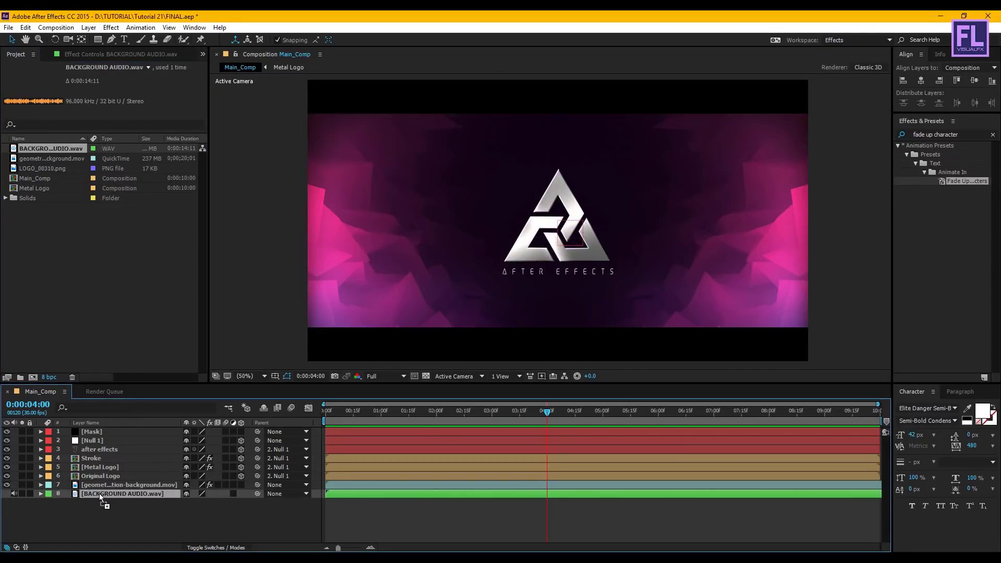